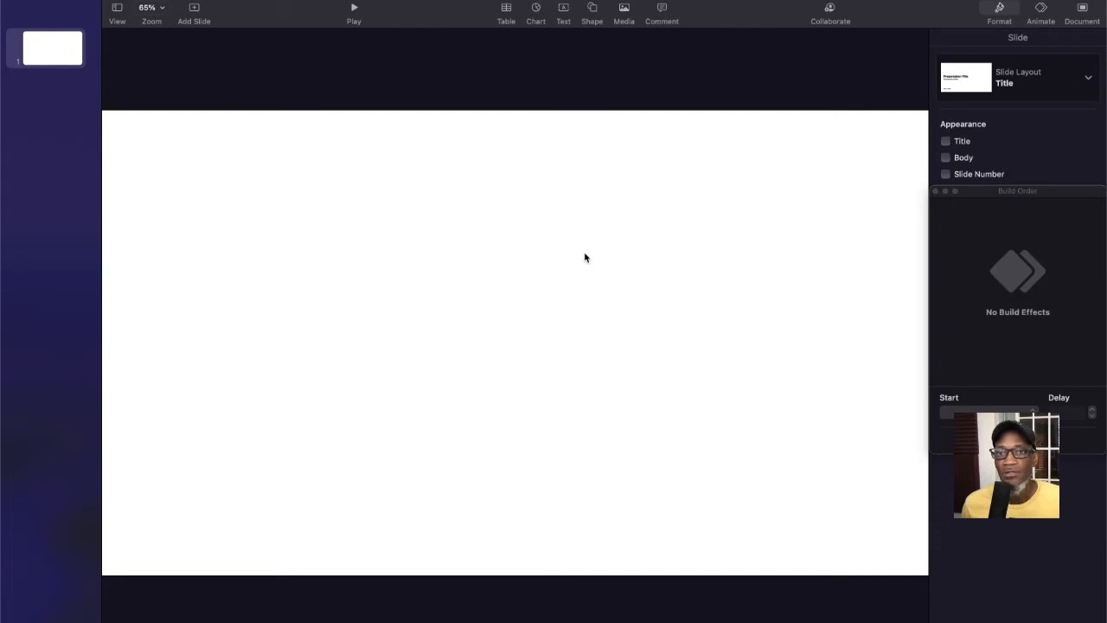
# - Move the Build Order window clear of the slide settings and set the slide background to No Fill
pyautogui.moveTo(1036, 193); pyautogui.dragTo(1063, 365)
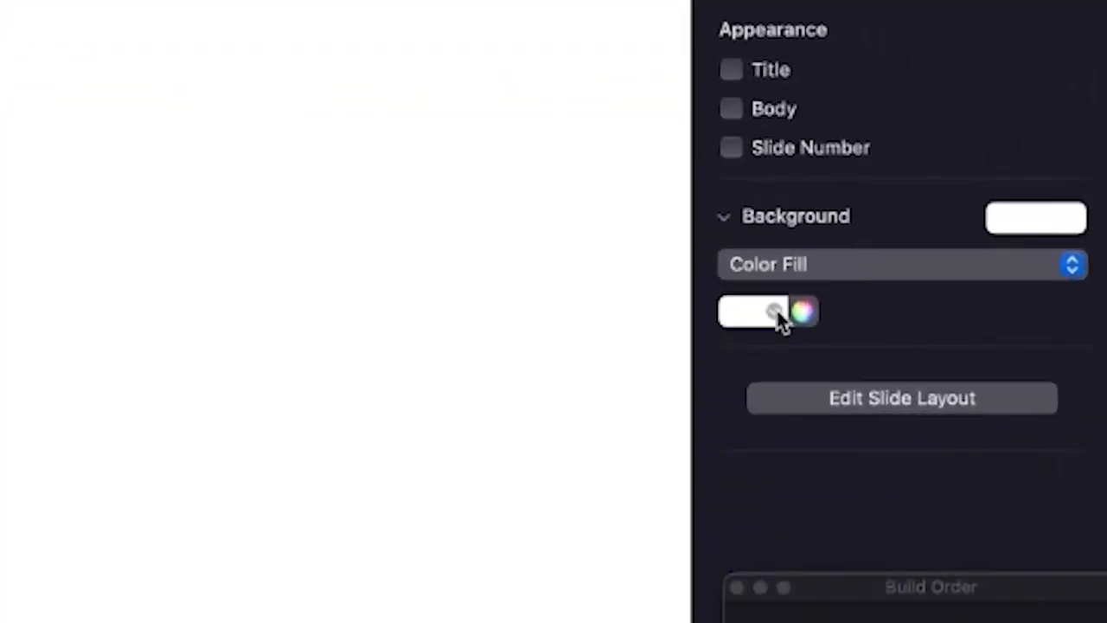
pyautogui.click(776, 311)
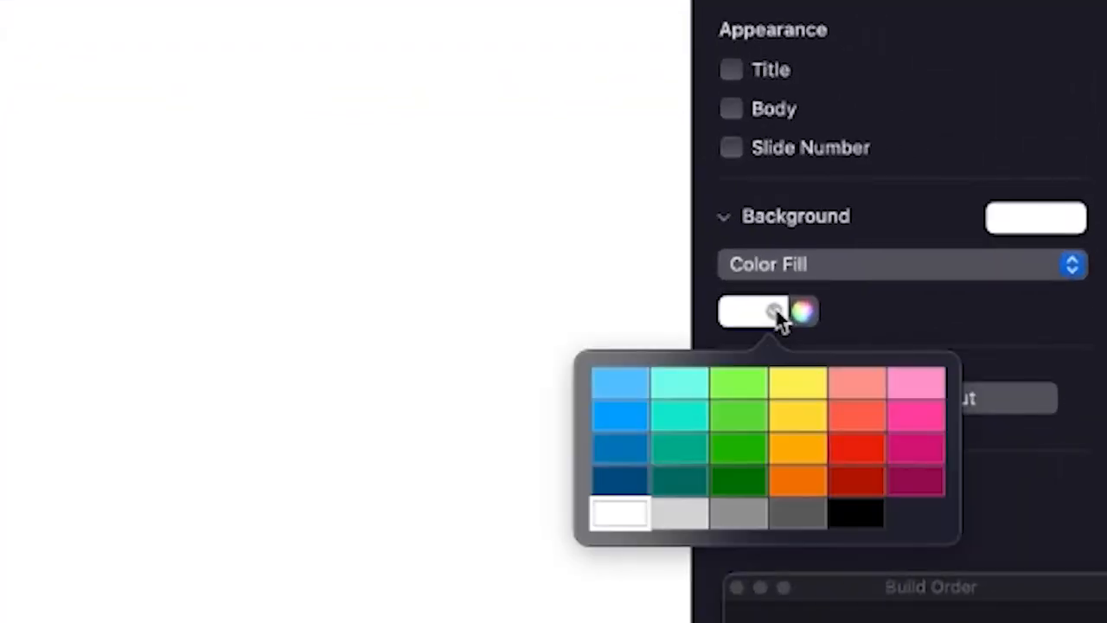
pyautogui.click(868, 268)
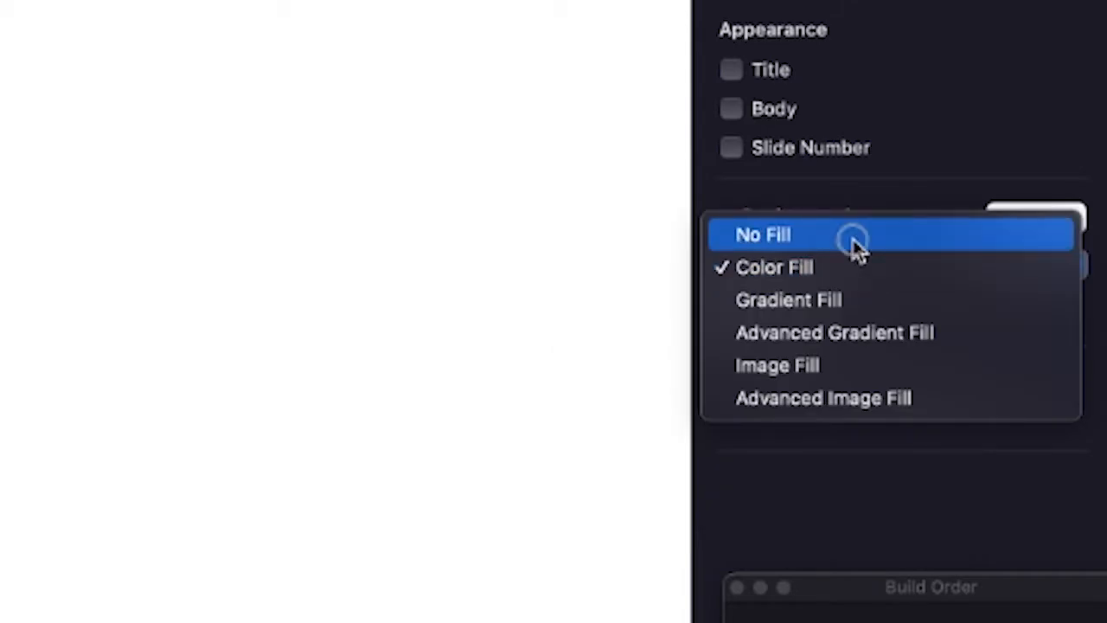
pyautogui.click(853, 239)
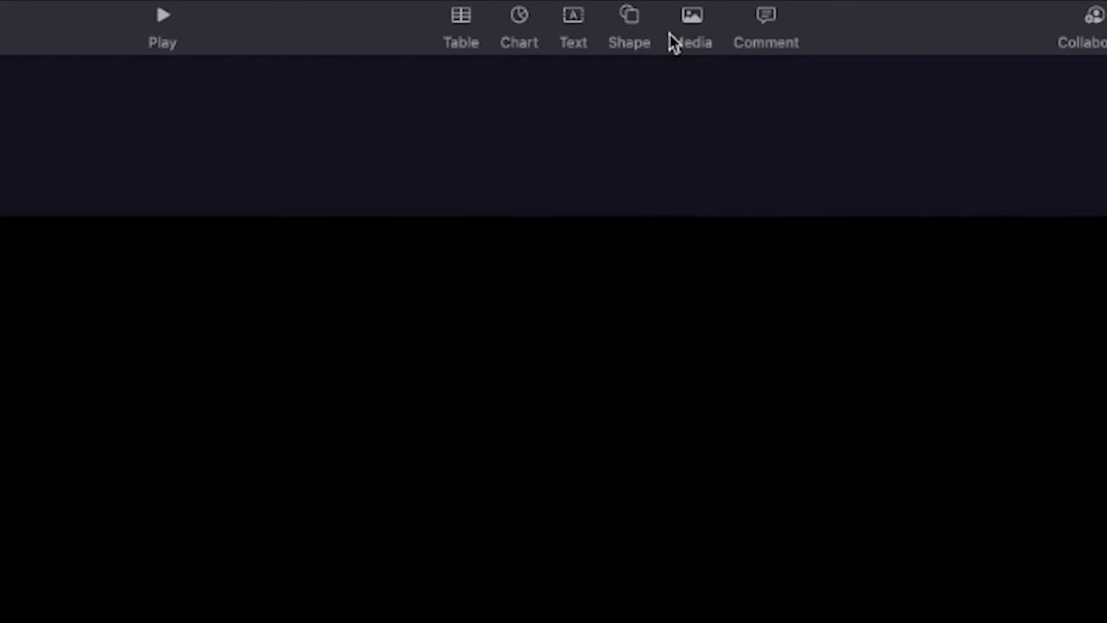
# - Insert a basic square below the slide's centre and apply the blue shape style to it
pyautogui.click(632, 18)
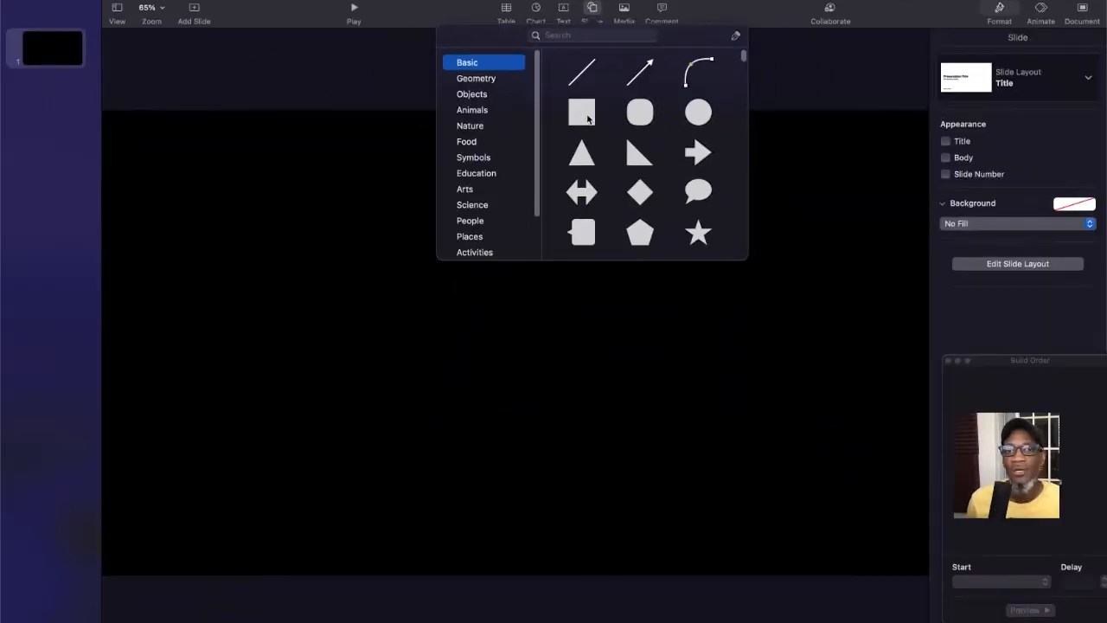
pyautogui.click(587, 119)
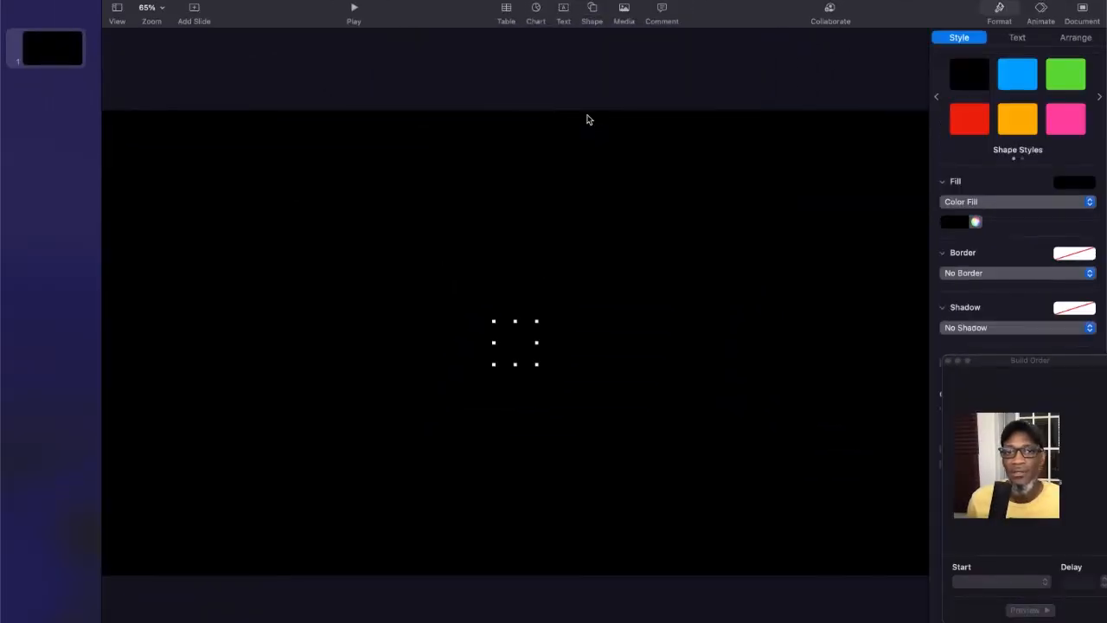
pyautogui.moveTo(524, 352); pyautogui.dragTo(519, 401)
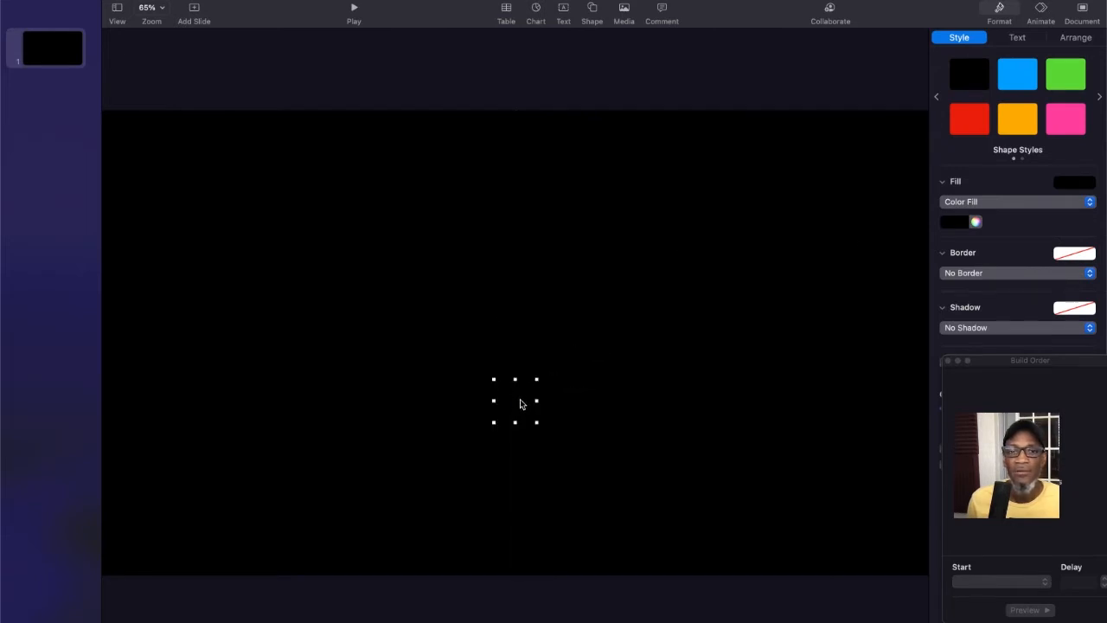
pyautogui.click(1021, 80)
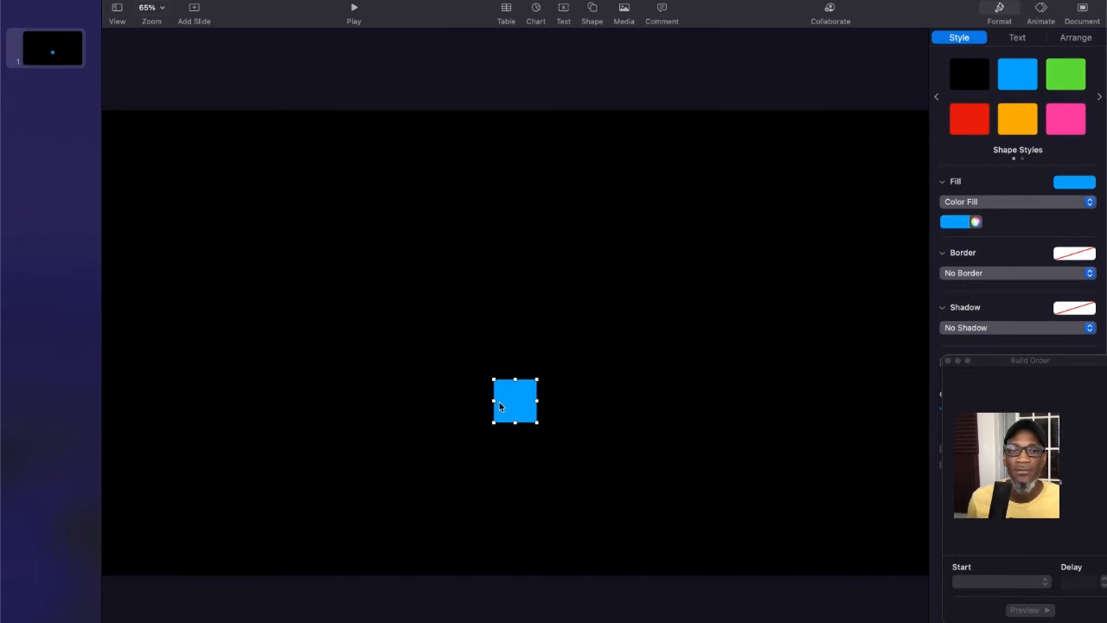
# - Stretch the blue square into a bar about 511 pt wide, slightly overhanging the left edge of the slide's lower part
pyautogui.moveTo(494, 401); pyautogui.dragTo(286, 438)
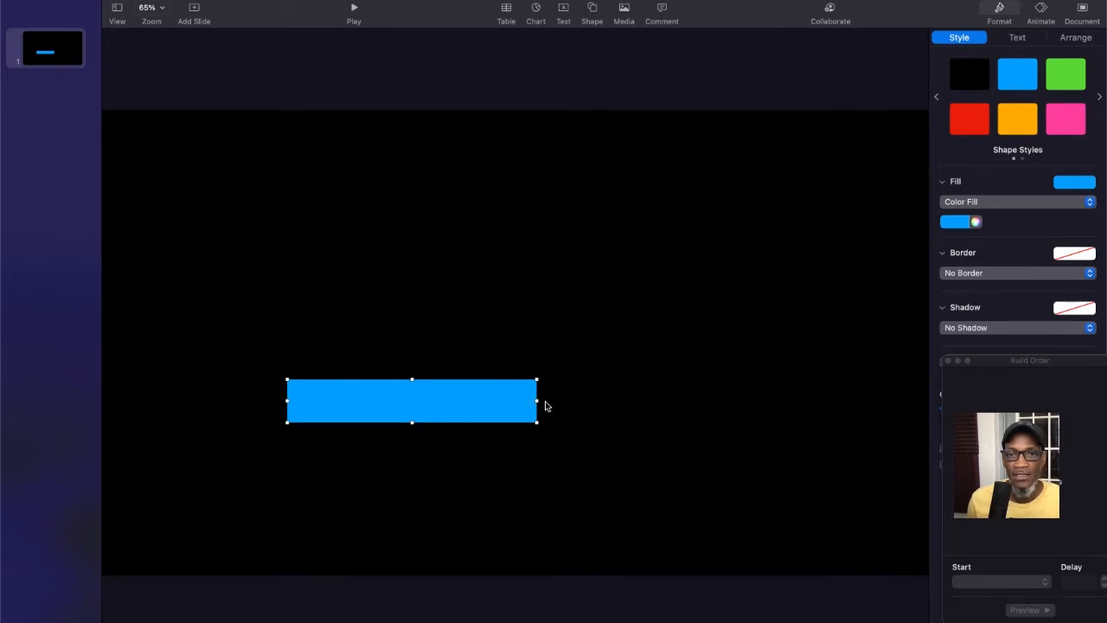
pyautogui.moveTo(536, 401); pyautogui.dragTo(519, 400)
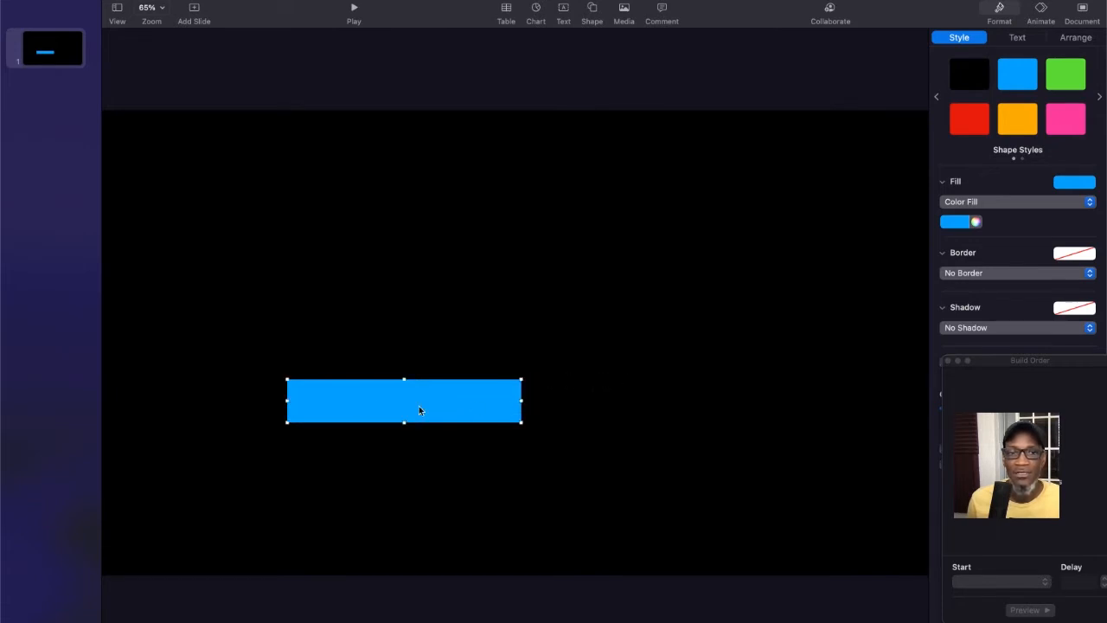
pyautogui.moveTo(416, 413); pyautogui.dragTo(226, 475)
pyautogui.moveTo(327, 472)
pyautogui.mouseDown()
pyautogui.moveTo(370, 477)
pyautogui.moveTo(317, 480)
pyautogui.mouseUp()
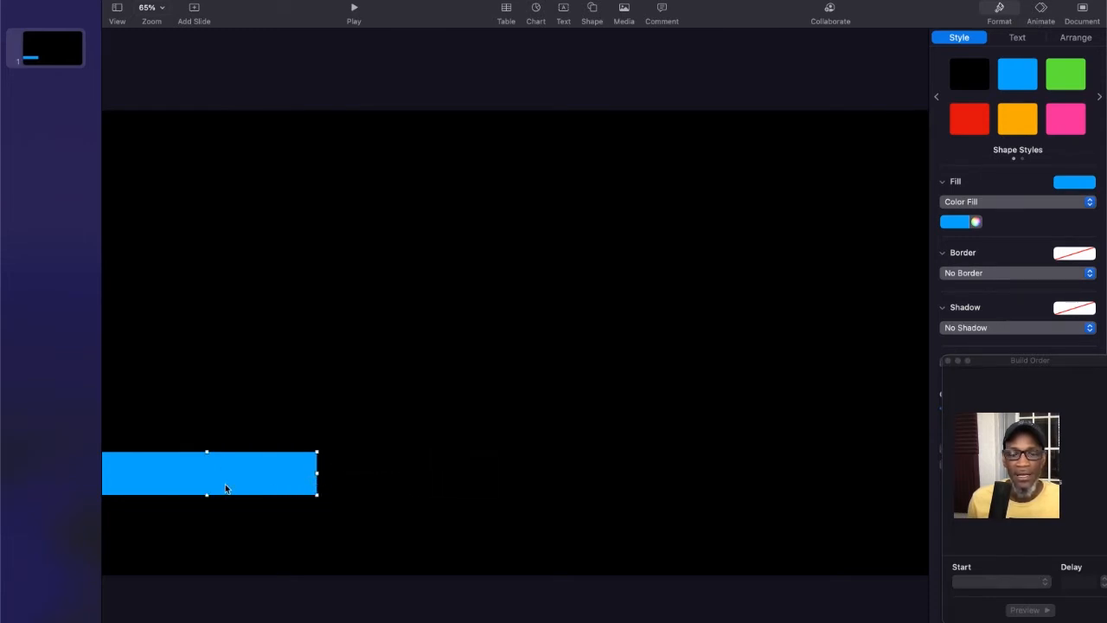
pyautogui.click(225, 489)
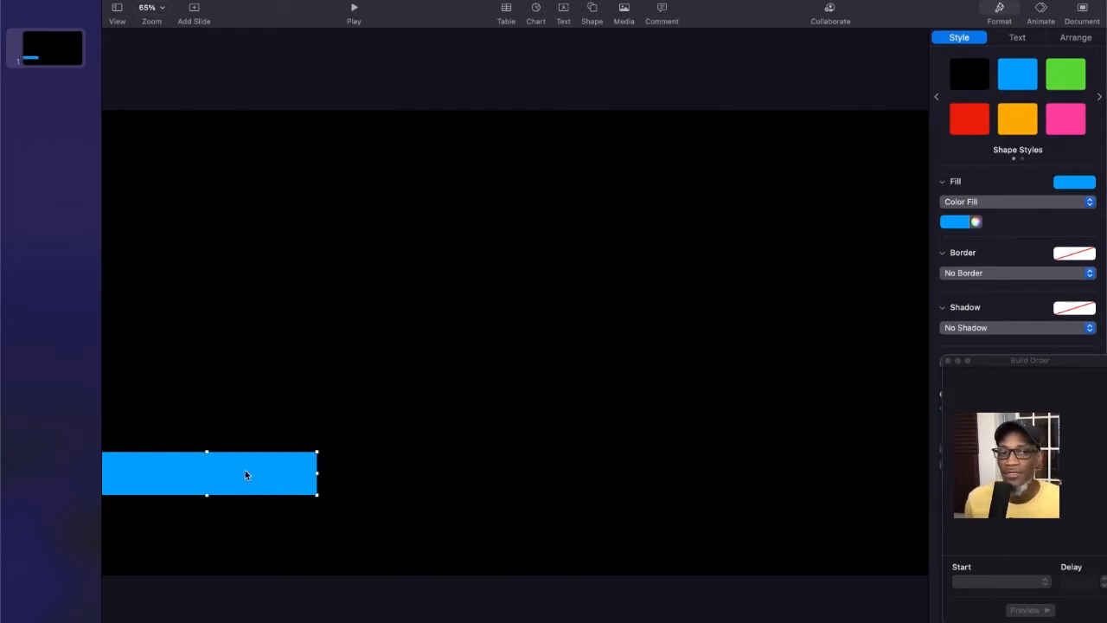
# - Duplicate the blue bar as a thin white strip and place it along the bar's top edge
pyautogui.moveTo(232, 470); pyautogui.dragTo(252, 389)
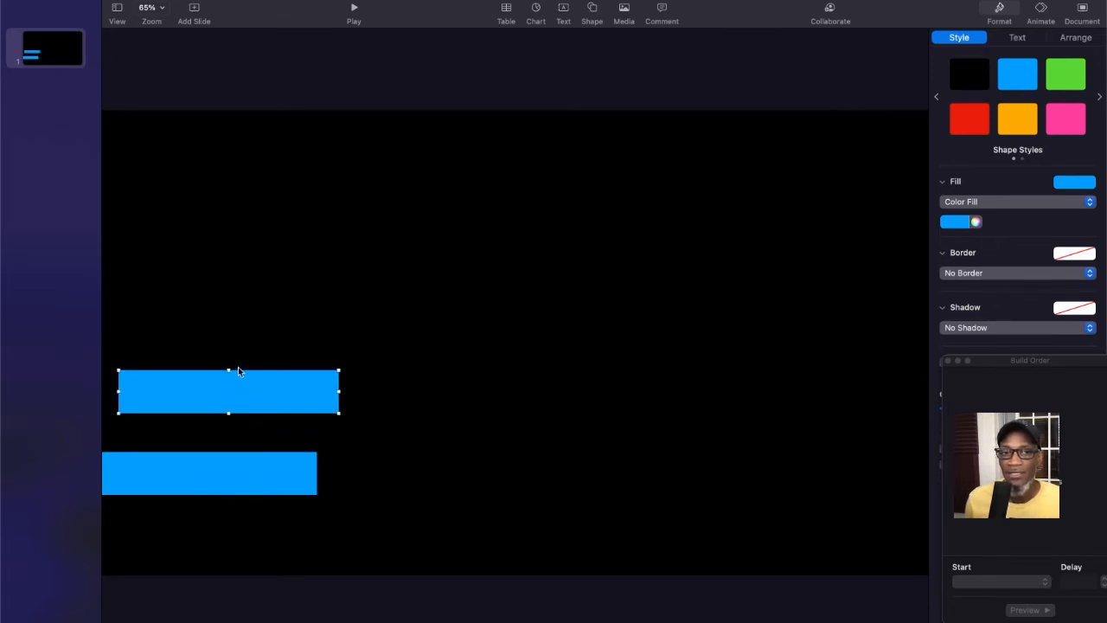
pyautogui.moveTo(229, 370); pyautogui.dragTo(235, 411)
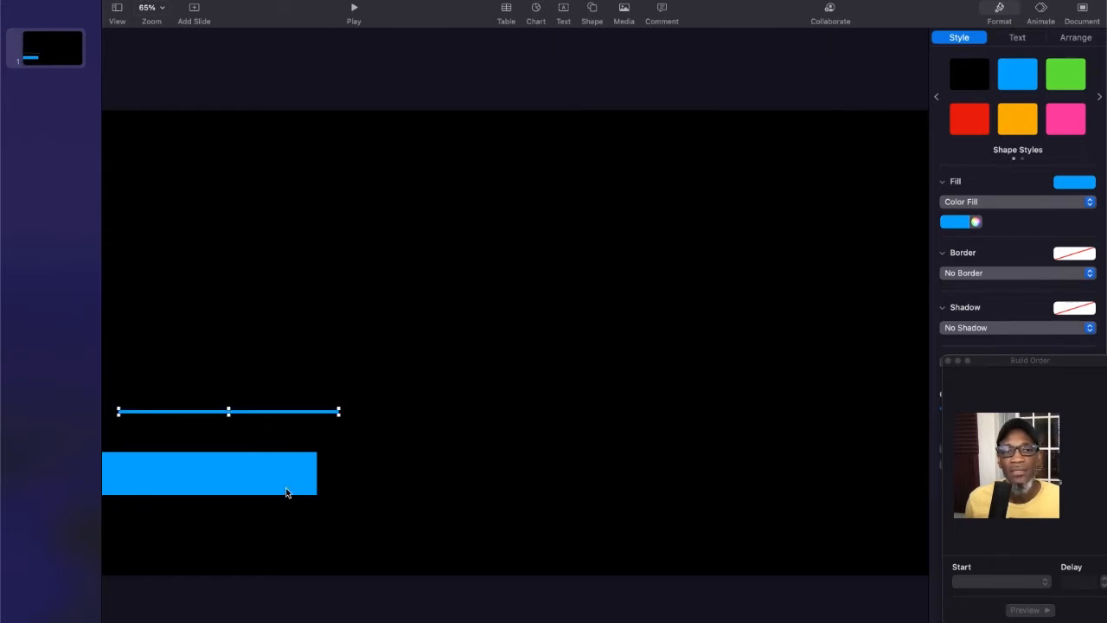
pyautogui.click(959, 224)
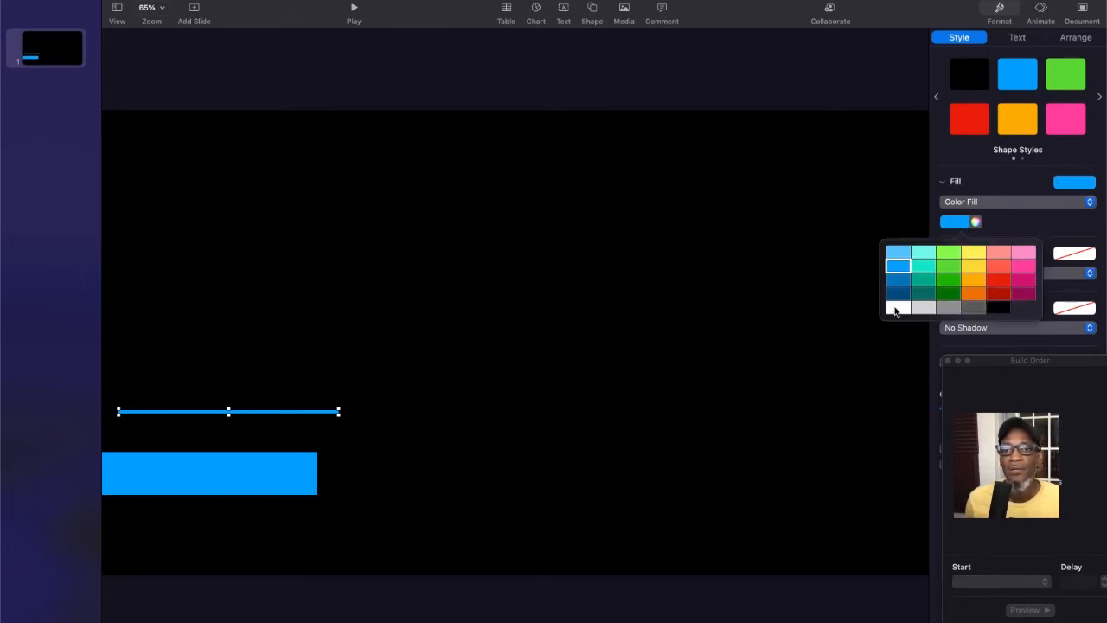
pyautogui.click(896, 310)
pyautogui.moveTo(293, 416); pyautogui.dragTo(277, 456)
pyautogui.click(361, 482)
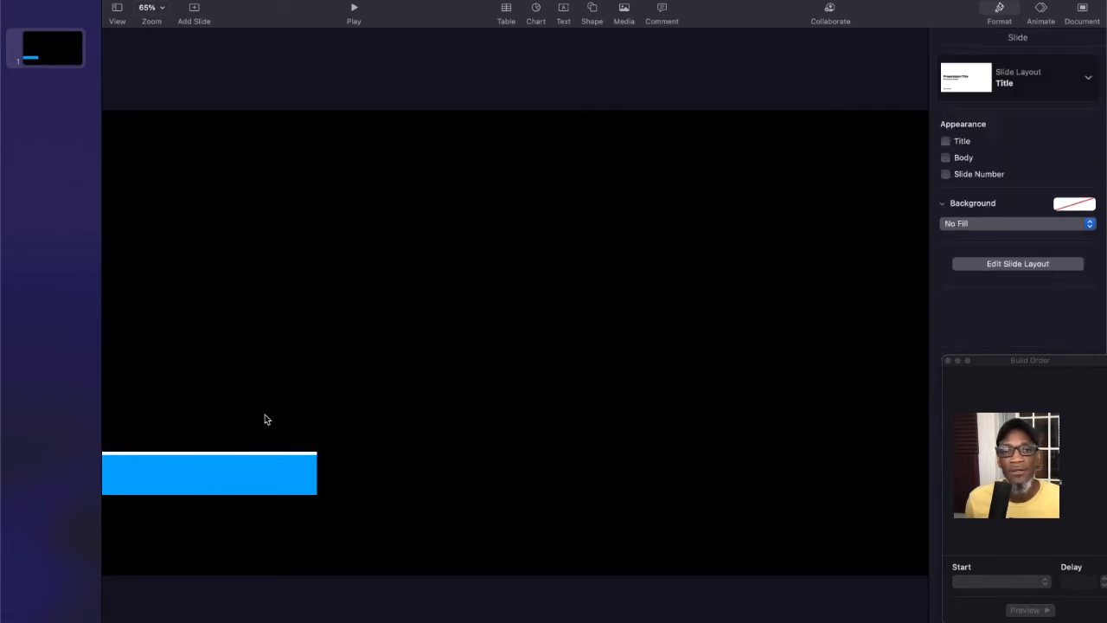
# - Select the white strip together with the blue bar and align both objects to the left
pyautogui.moveTo(223, 389); pyautogui.dragTo(287, 495)
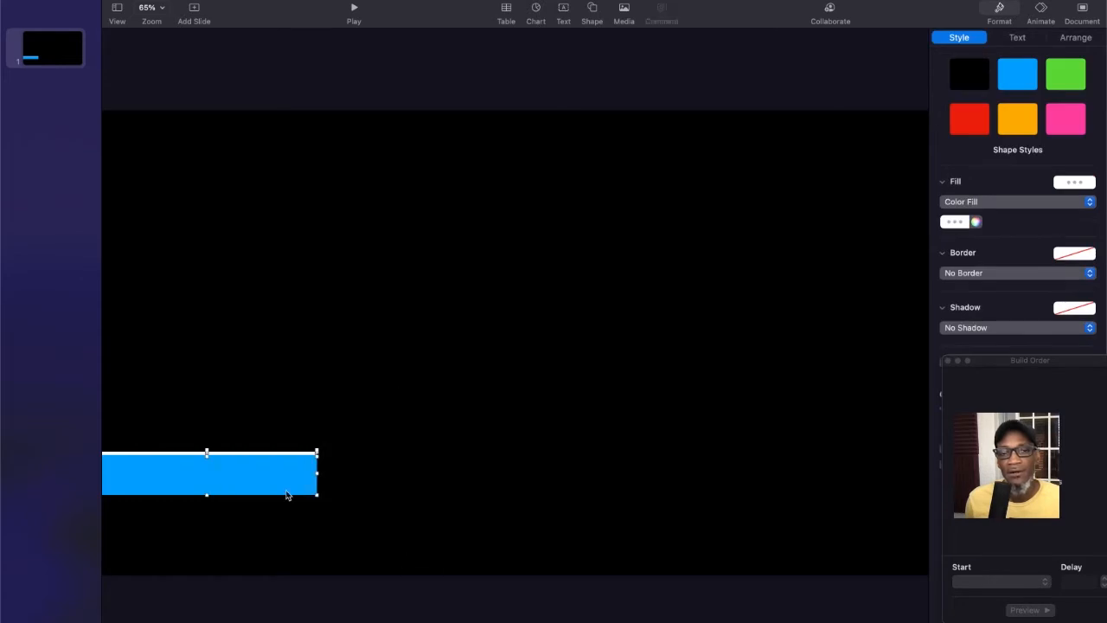
pyautogui.rightClick(266, 476)
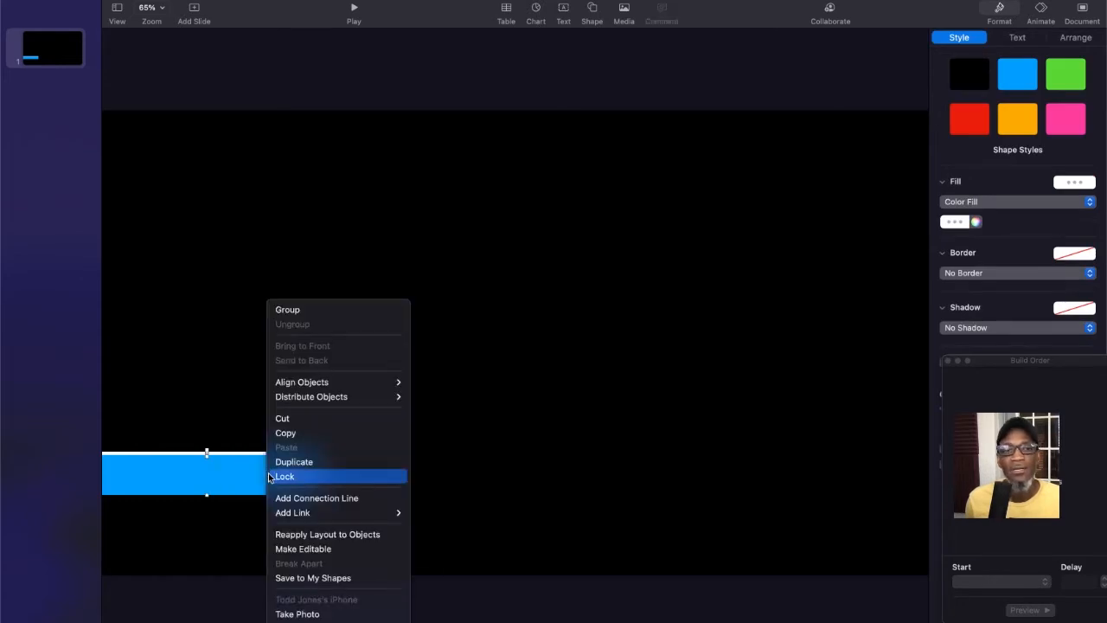
pyautogui.moveTo(318, 514)
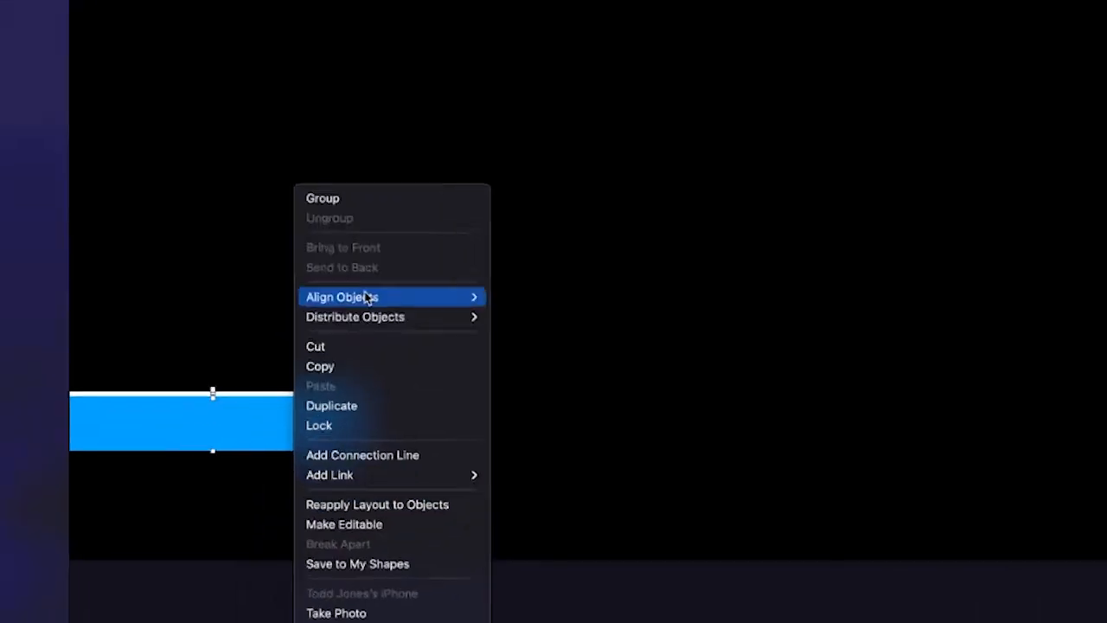
pyautogui.moveTo(322, 381)
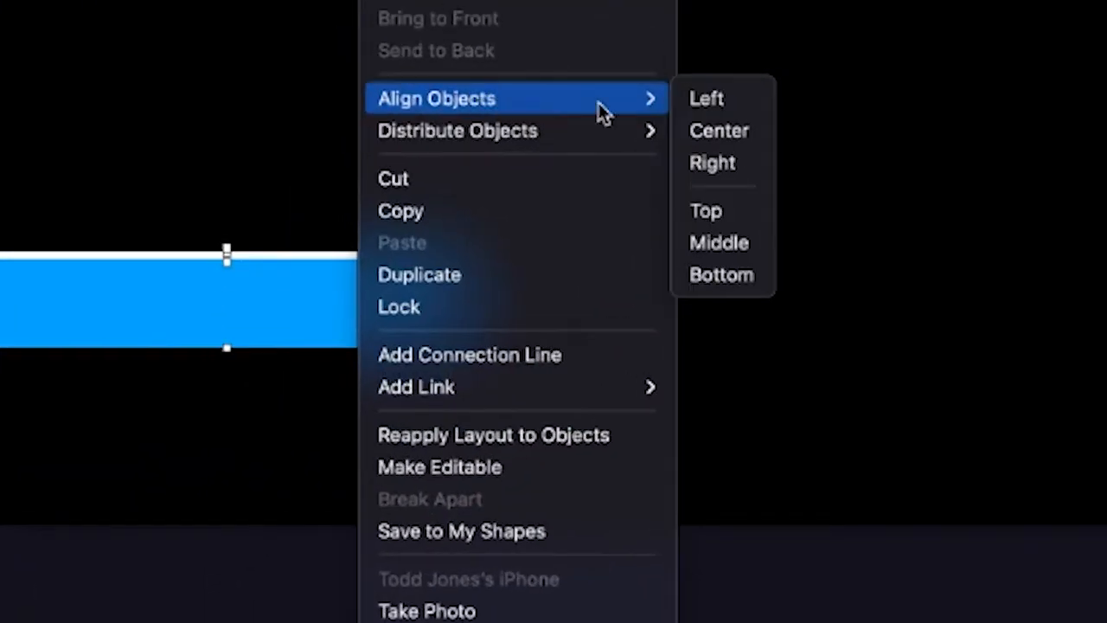
pyautogui.click(714, 99)
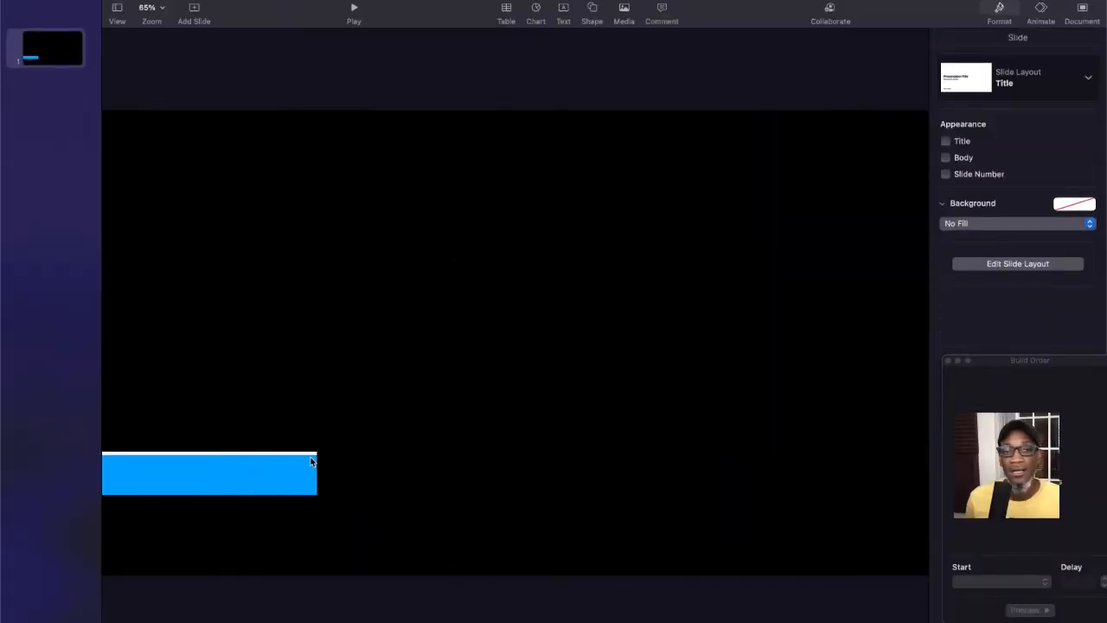
# - Change the blue bar's fill to Advanced Gradient Fill
pyautogui.click(237, 481)
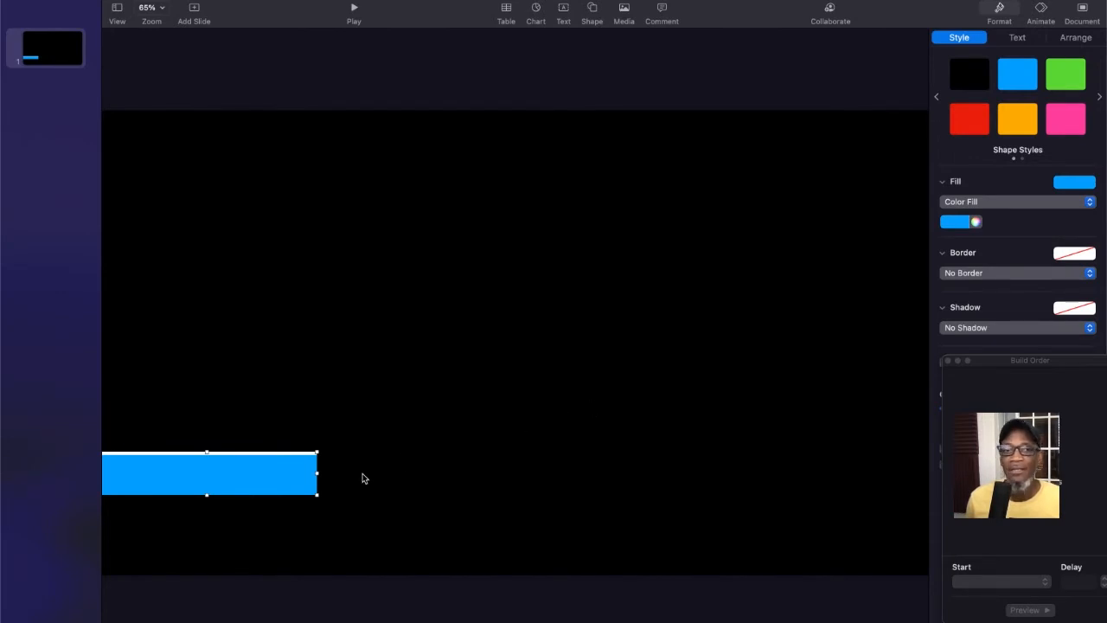
pyautogui.click(430, 465)
pyautogui.click(299, 485)
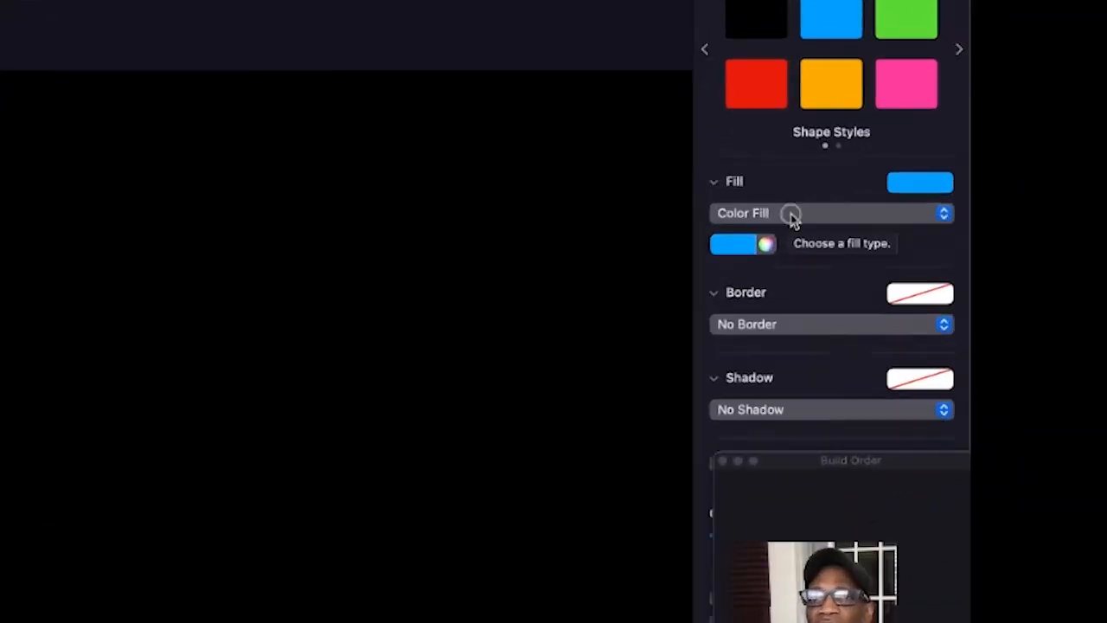
pyautogui.click(993, 204)
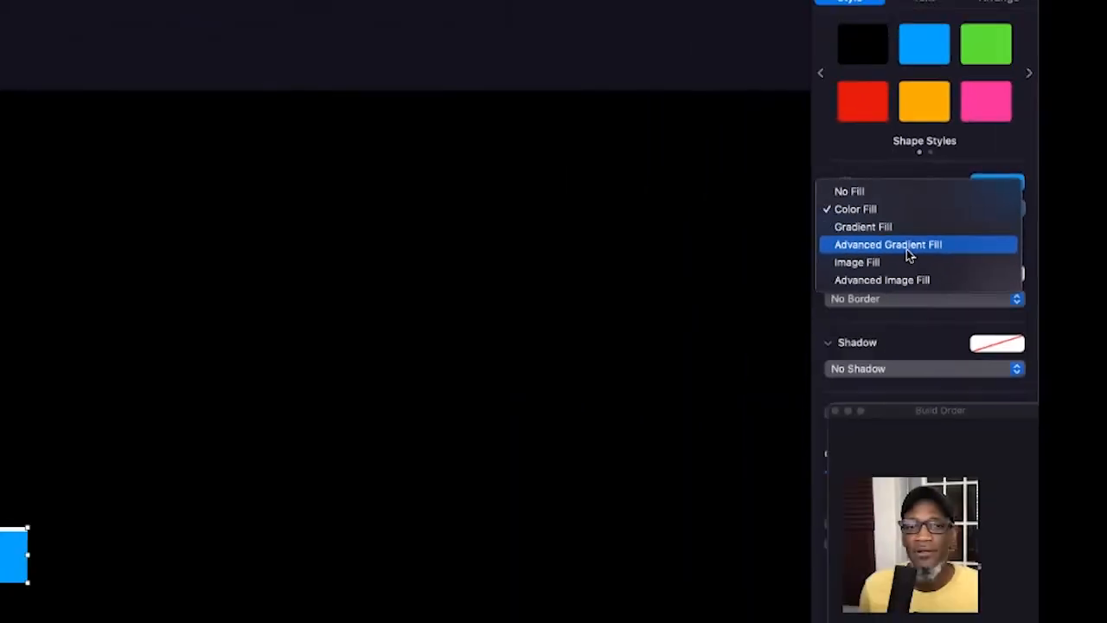
pyautogui.click(519, 302)
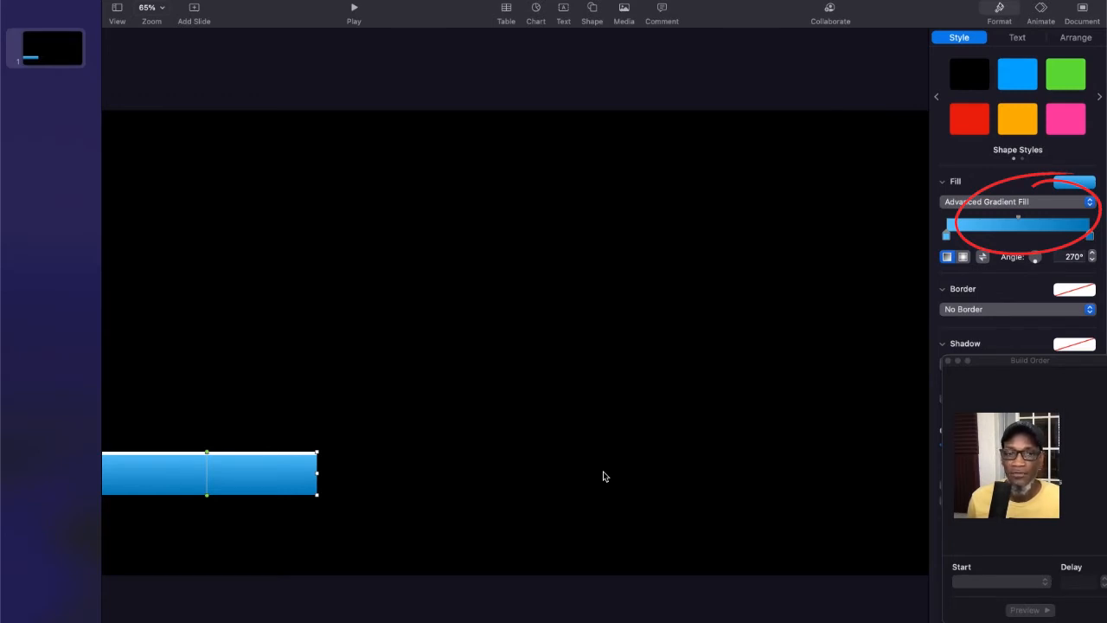
pyautogui.click(366, 447)
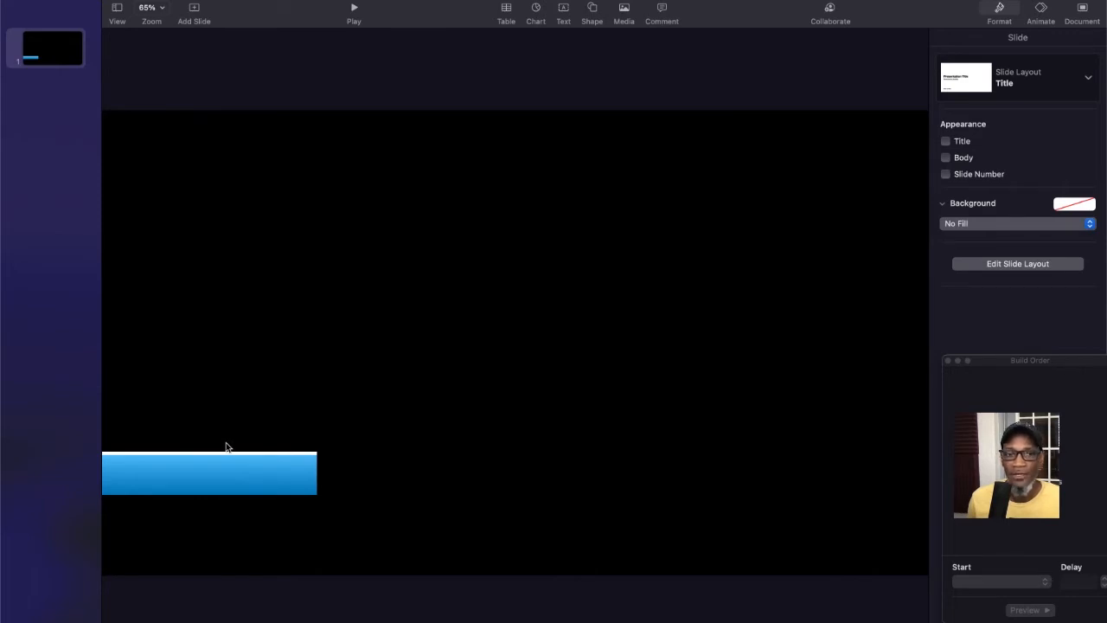
# - Group the gradient bar with the white strip and move the group down to about X -11 pt, Y 836 pt
pyautogui.moveTo(225, 448); pyautogui.dragTo(281, 494)
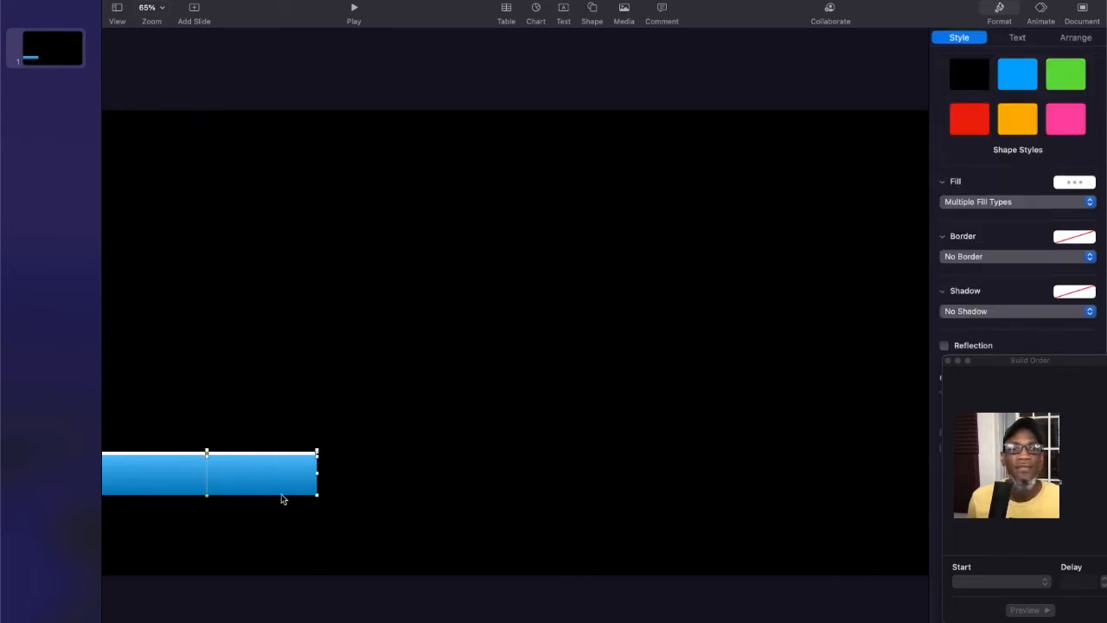
pyautogui.rightClick(237, 478)
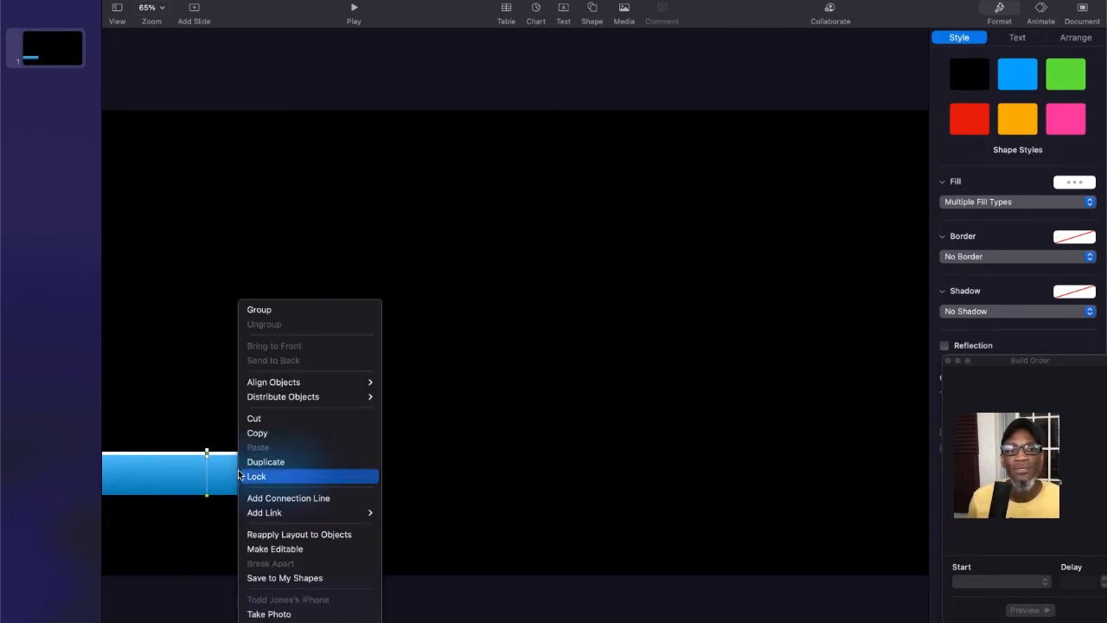
pyautogui.click(270, 311)
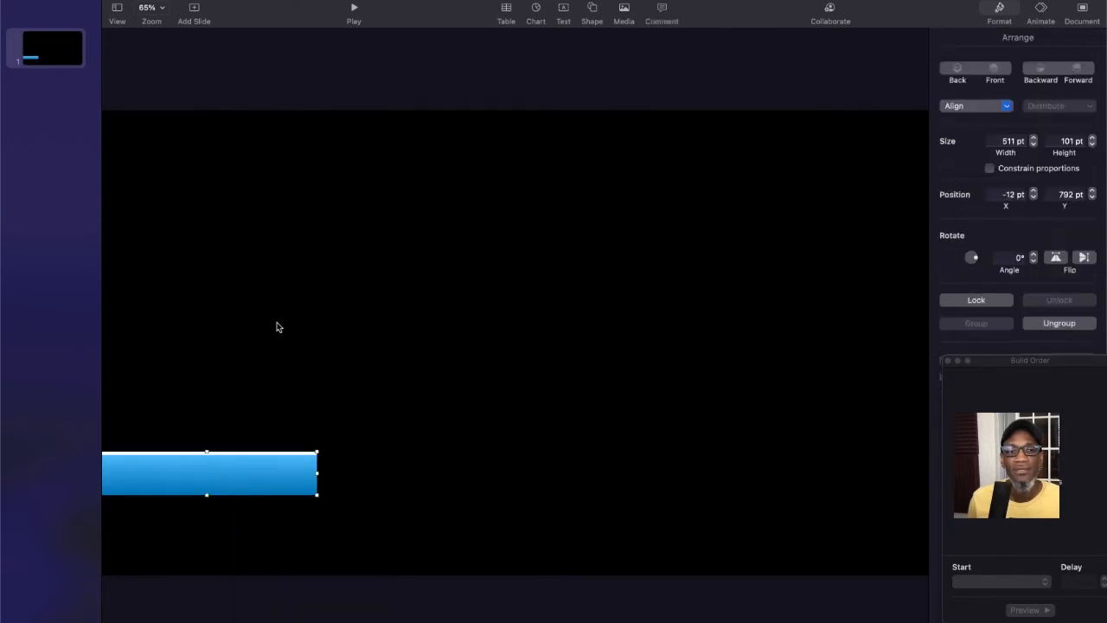
pyautogui.moveTo(214, 489); pyautogui.dragTo(252, 492)
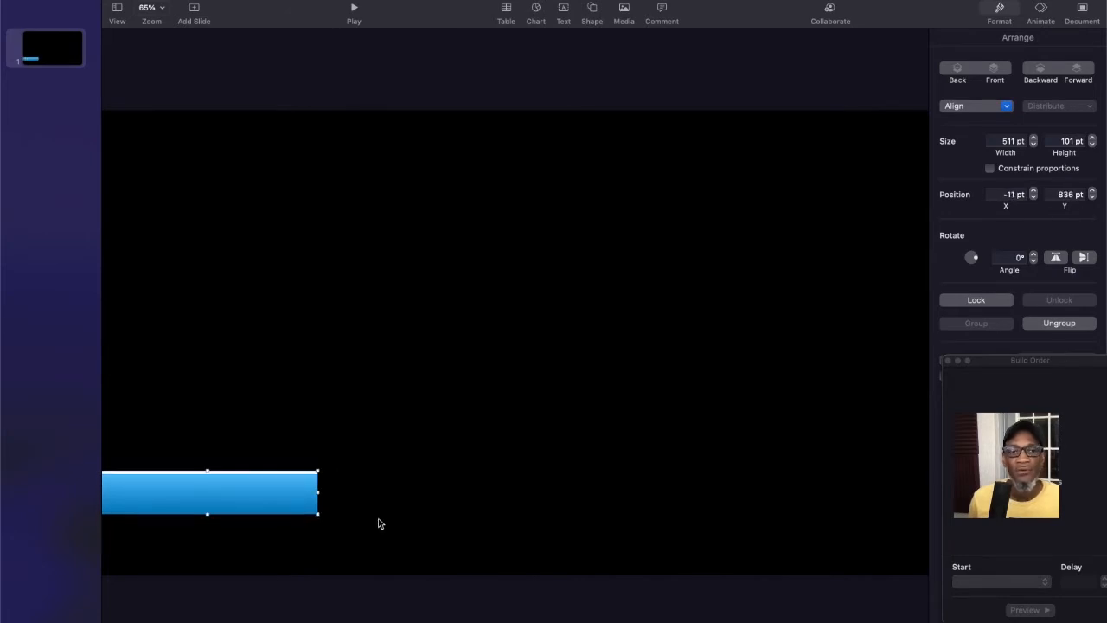
pyautogui.click(222, 534)
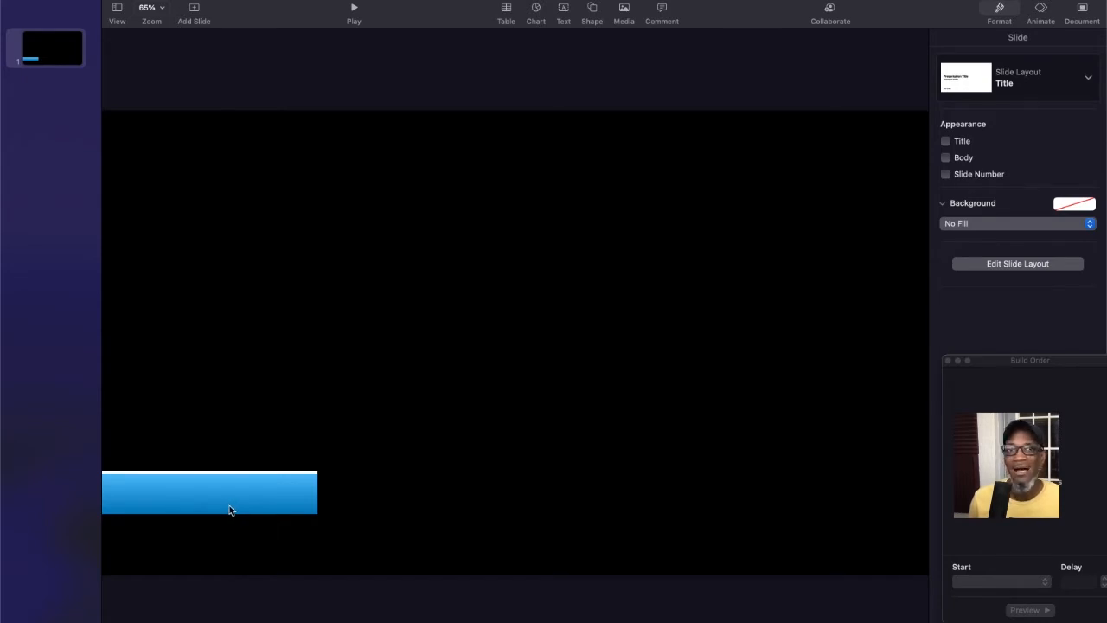
# - Add a text box at the slide's centre reading "Your Name"
pyautogui.click(565, 10)
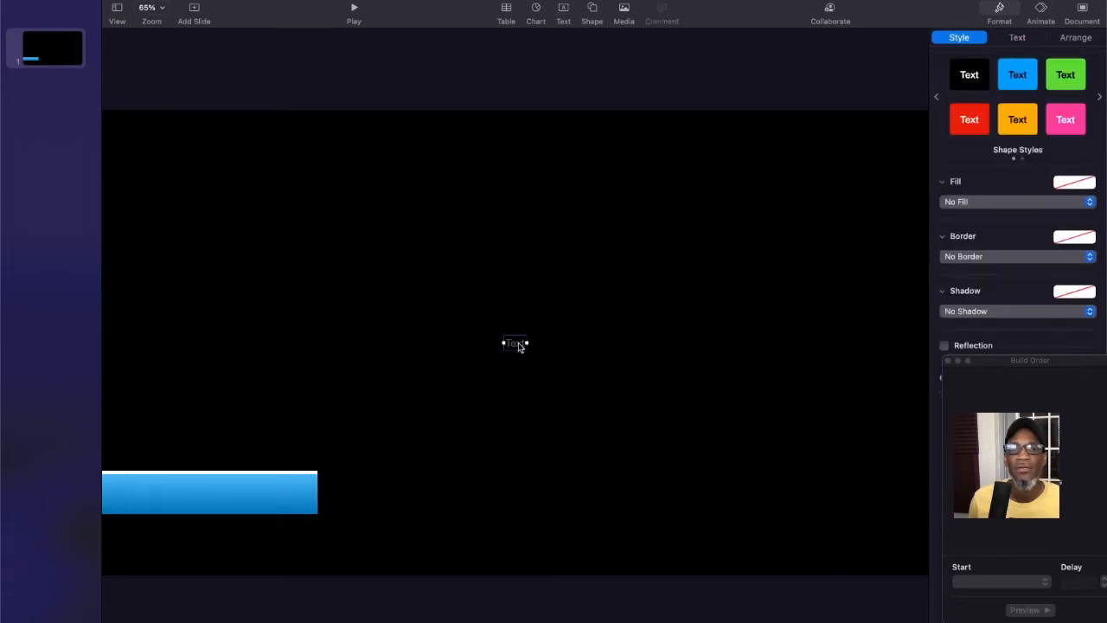
pyautogui.doubleClick(519, 343)
pyautogui.press('BackSpace')
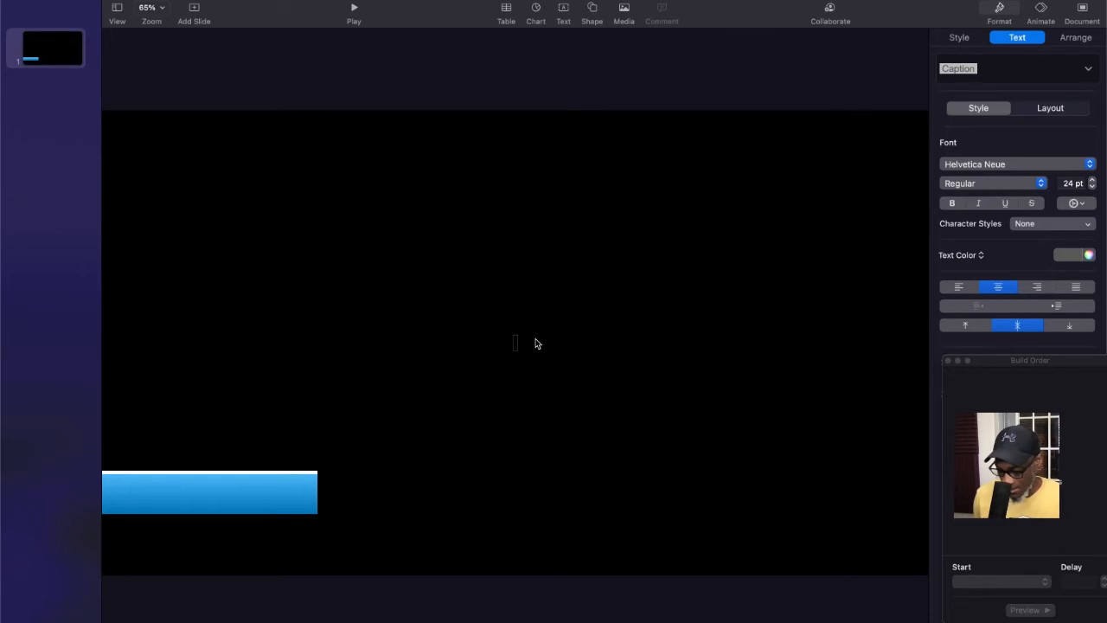
pyautogui.write('Your Name')
pyautogui.press('Escape')
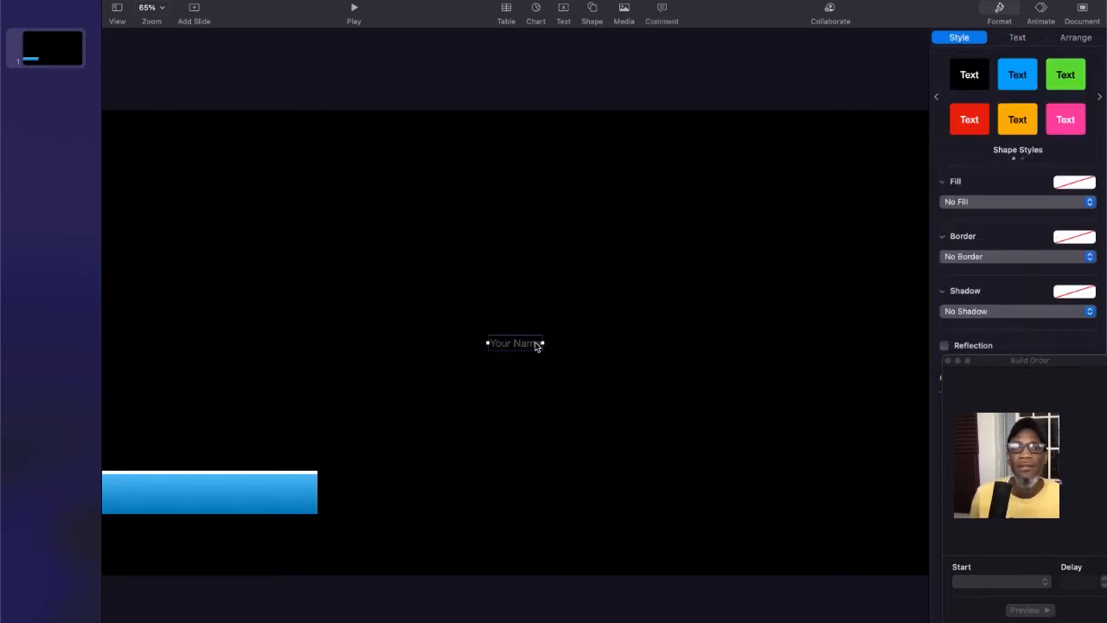
pyautogui.click(516, 334)
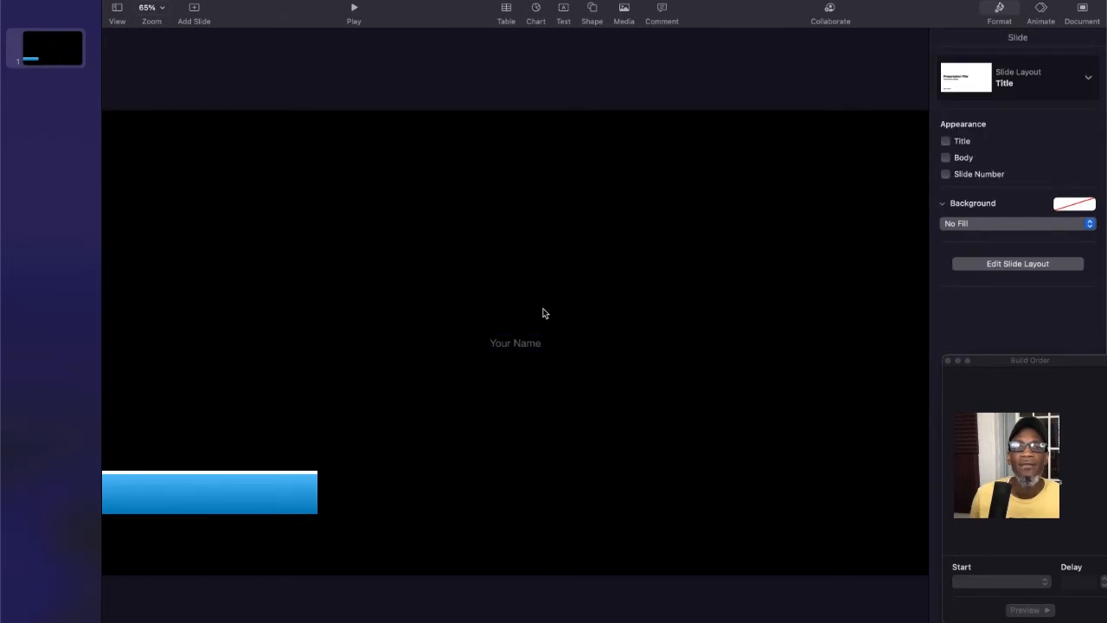
# - Enlarge the "Your Name" text to 45 pt and place its text box on the blue gradient bar
pyautogui.click(528, 347)
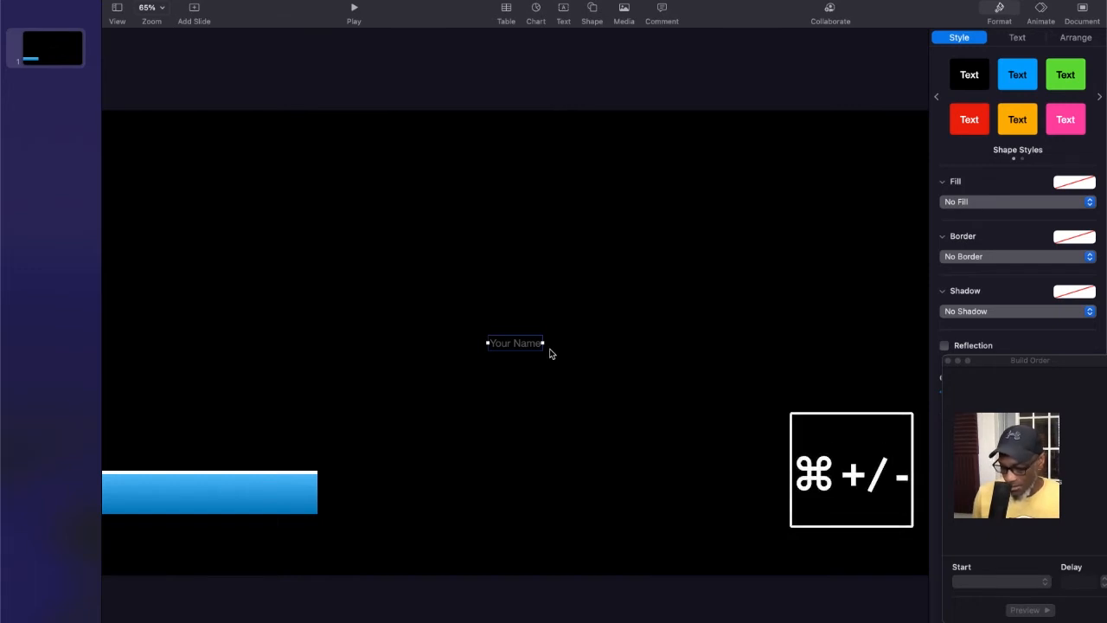
pyautogui.press('super+plus')
pyautogui.press('super+plus')
pyautogui.press('super+plus')
pyautogui.press('super+plus')
pyautogui.press('super+plus')
pyautogui.press('super+plus')
pyautogui.press('super+plus')
pyautogui.press('super+plus')
pyautogui.press('super+plus')
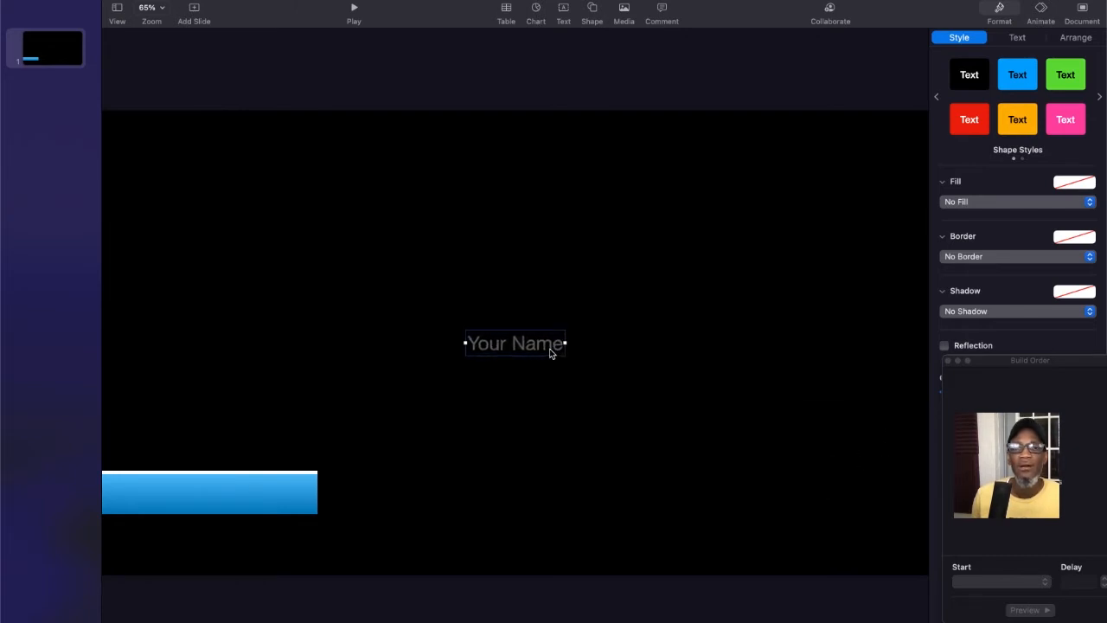
pyautogui.moveTo(508, 344); pyautogui.dragTo(157, 489)
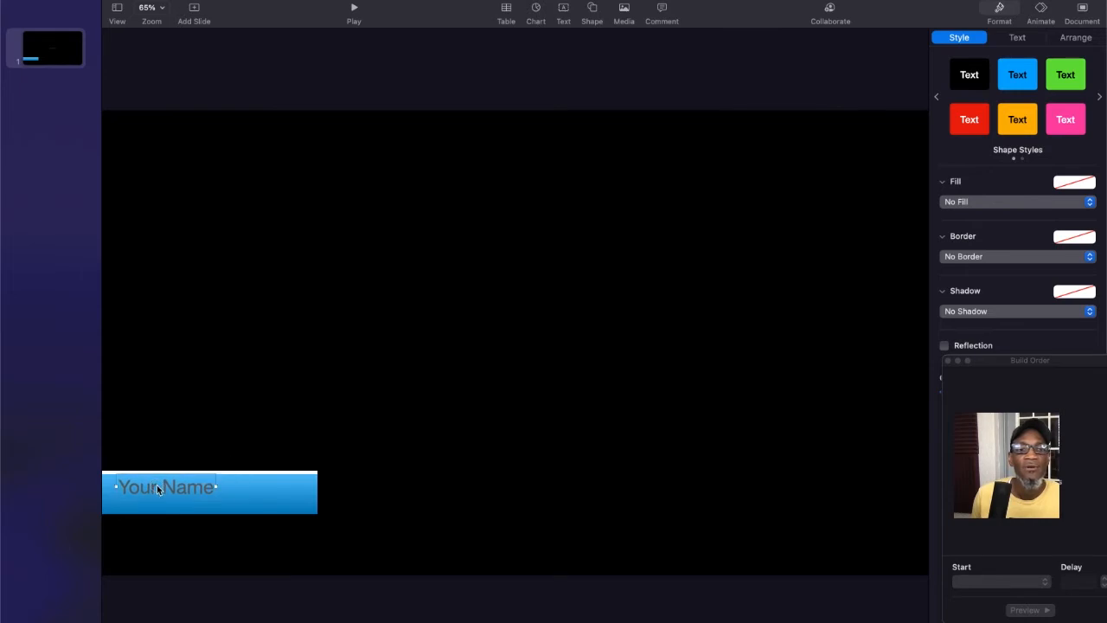
# - Change the "Your Name" text's font to Avenir in the Black style
pyautogui.doubleClick(161, 486)
pyautogui.tripleClick(162, 486)
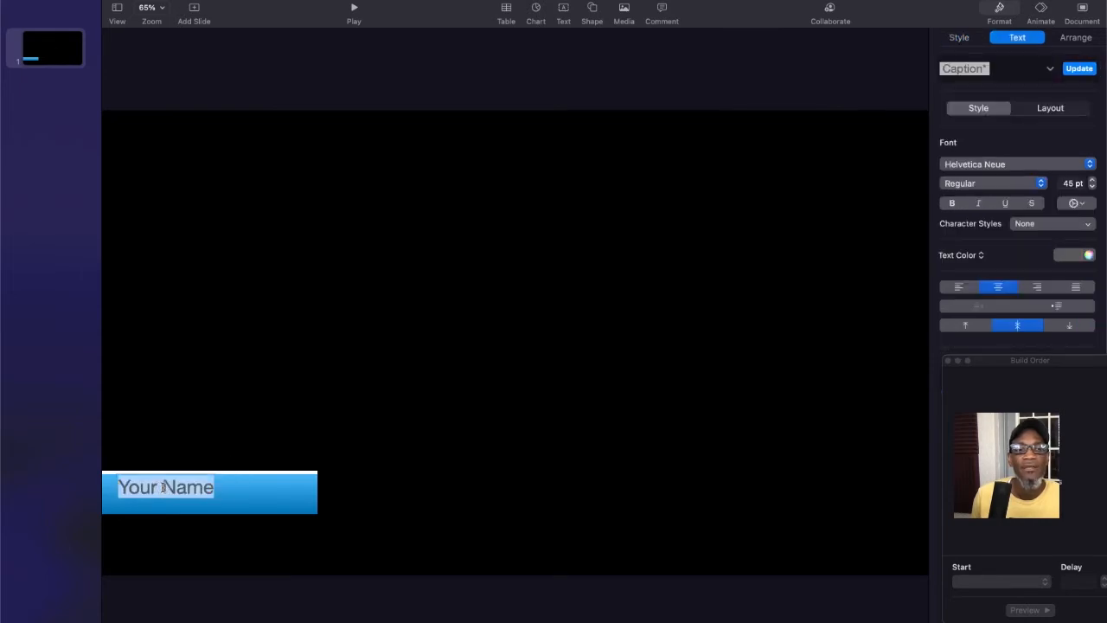
pyautogui.click(1019, 164)
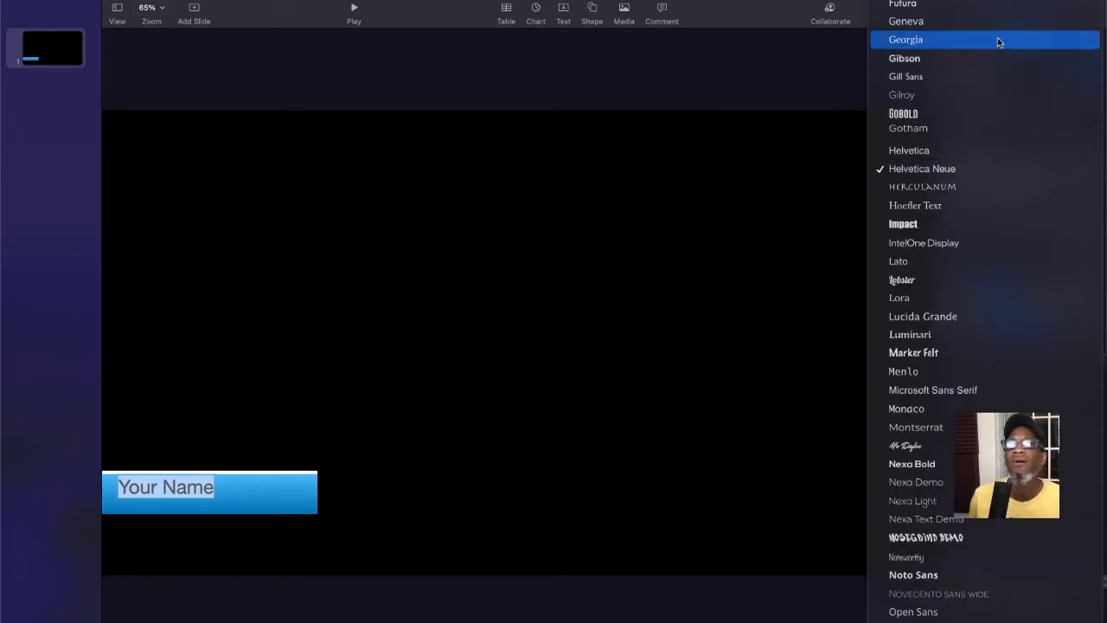
pyautogui.scroll(3, 994, 40)
pyautogui.scroll(10, 977, 52)
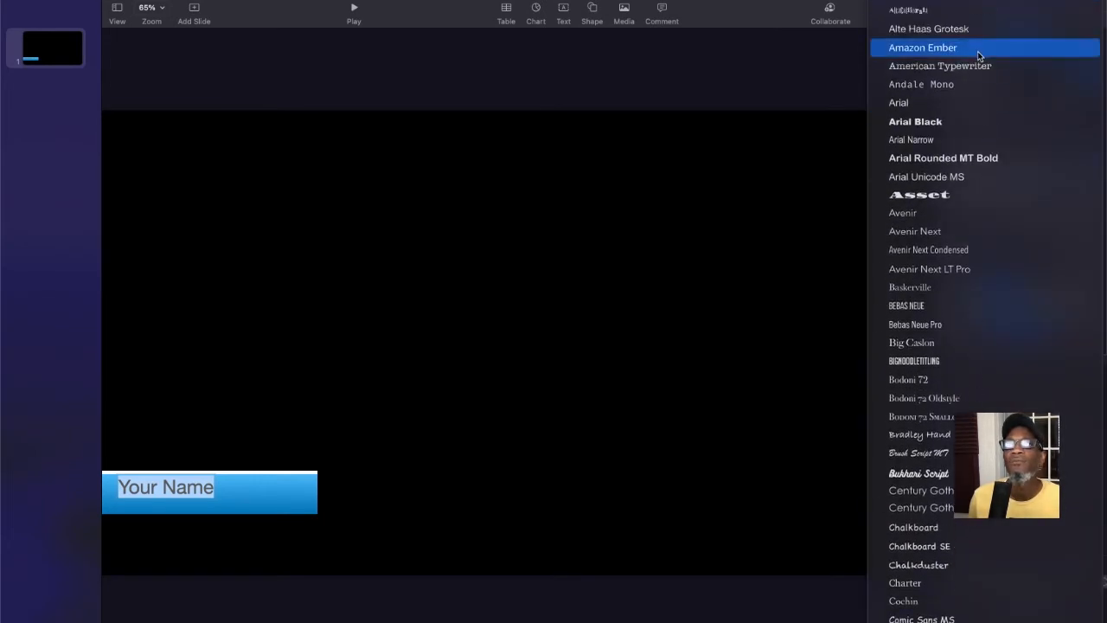
pyautogui.click(971, 215)
pyautogui.click(982, 184)
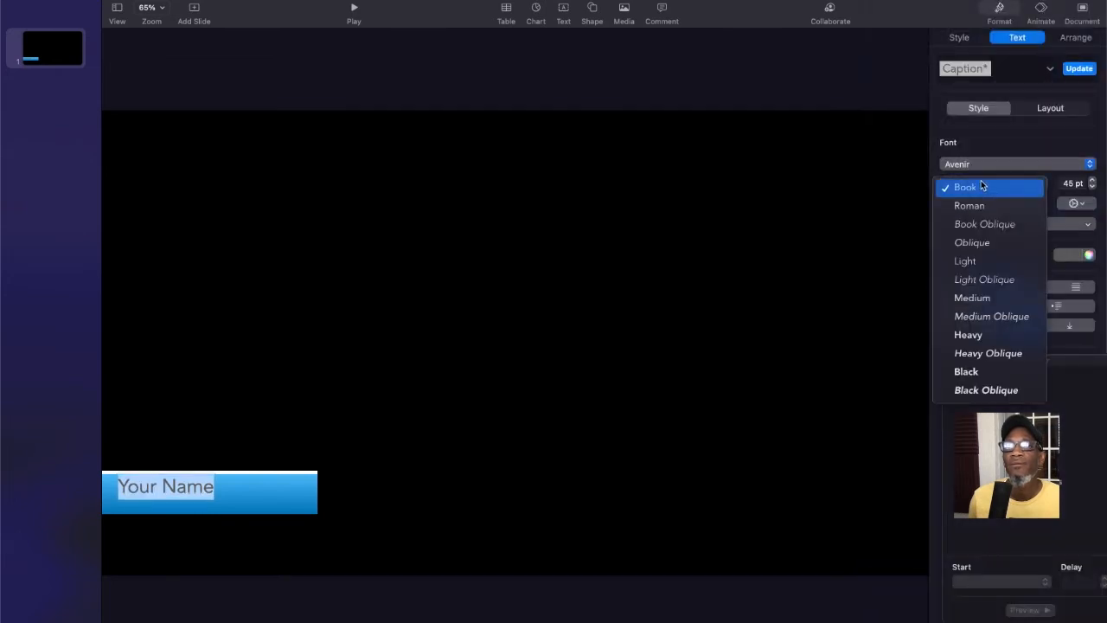
pyautogui.click(1016, 371)
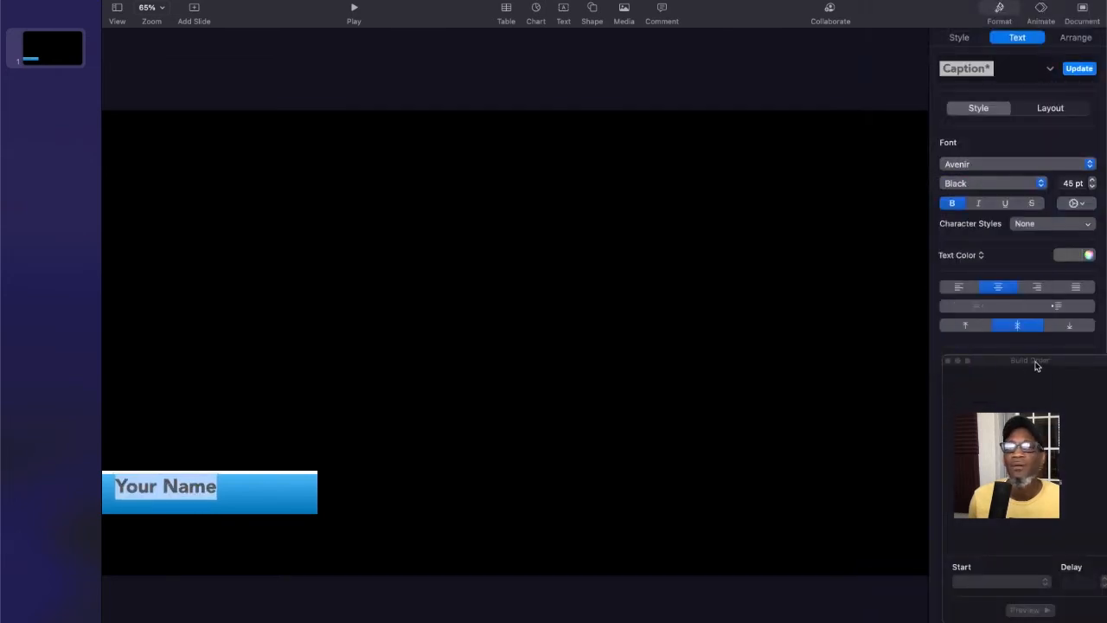
# - Colour the "Your Name" text white and finish editing the text
pyautogui.click(1073, 257)
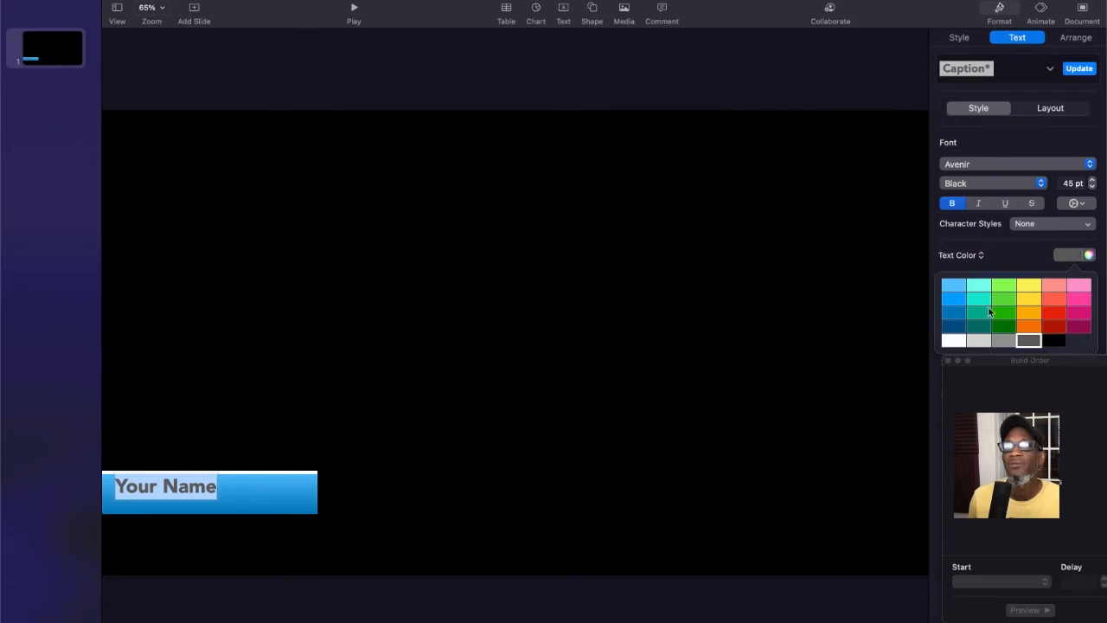
pyautogui.click(962, 340)
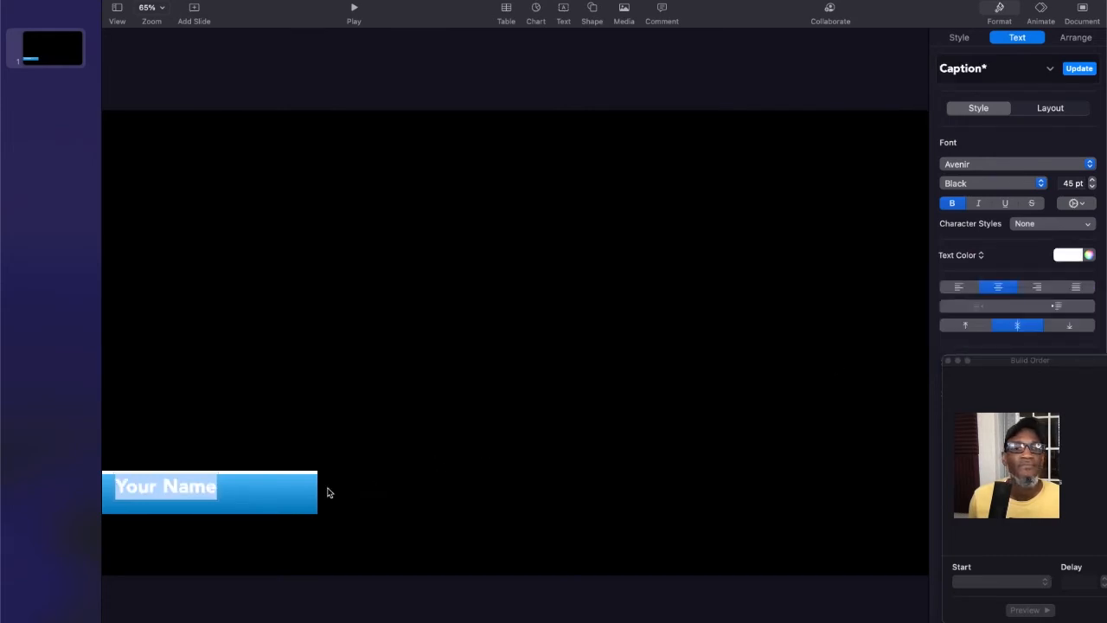
pyautogui.click(196, 486)
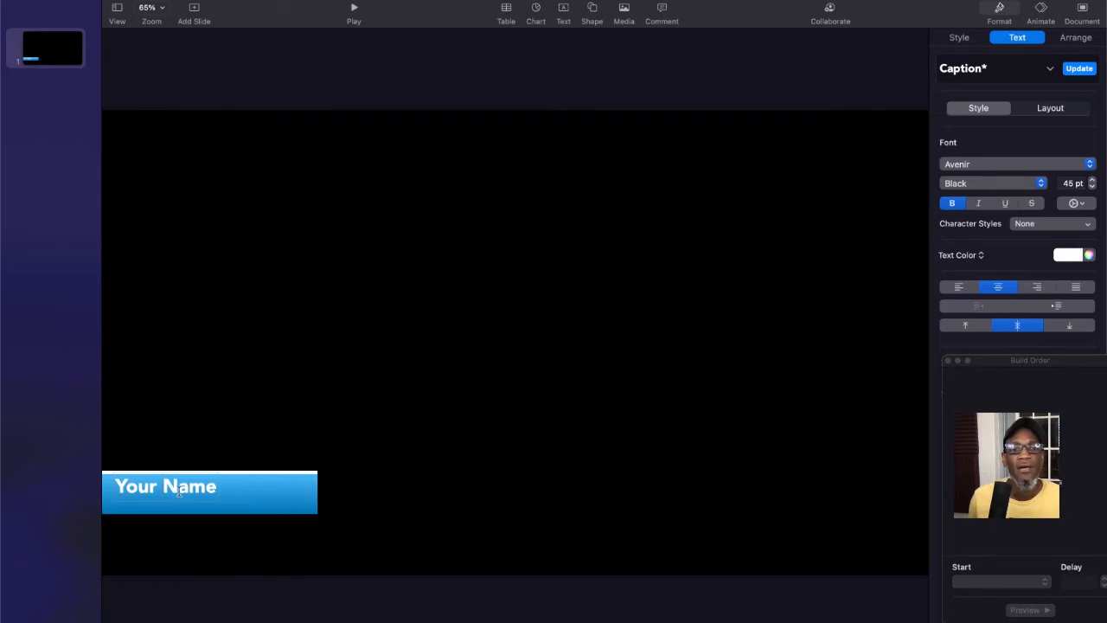
pyautogui.click(203, 416)
# - Duplicate the "Your Name" text box just below the original and replace the copy's text with "Position/Title"
pyautogui.moveTo(159, 490); pyautogui.dragTo(181, 511)
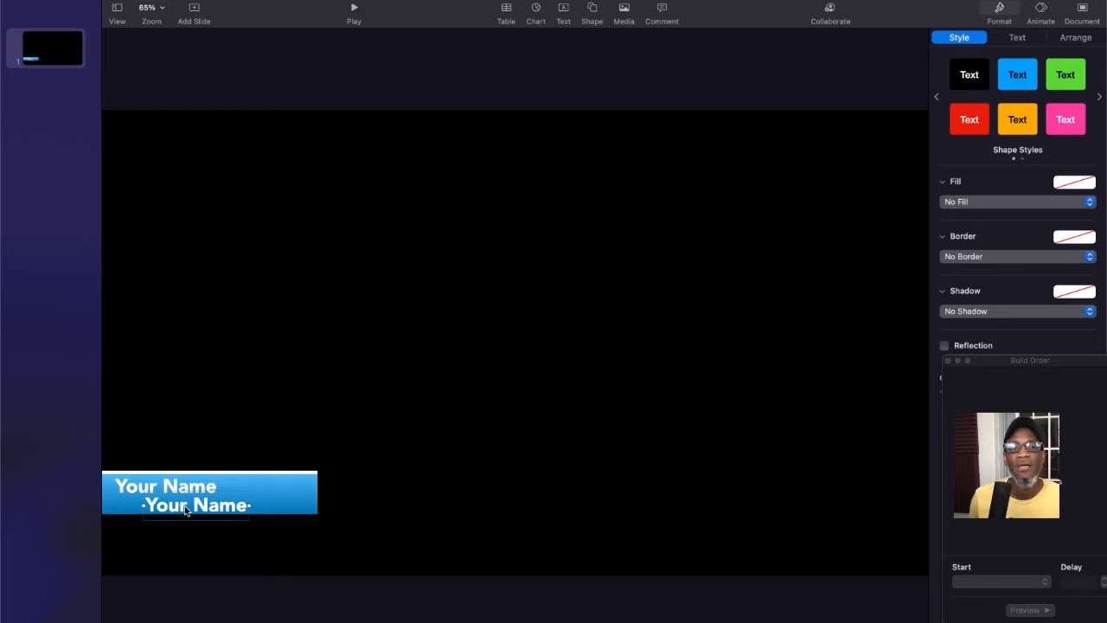
pyautogui.tripleClick(184, 506)
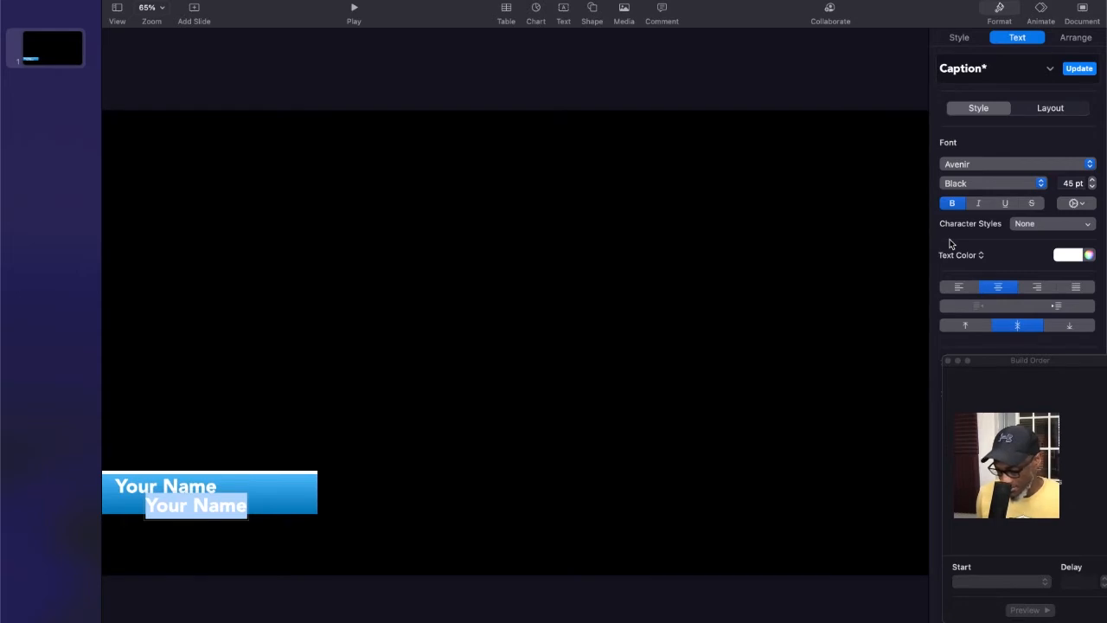
pyautogui.write('P')
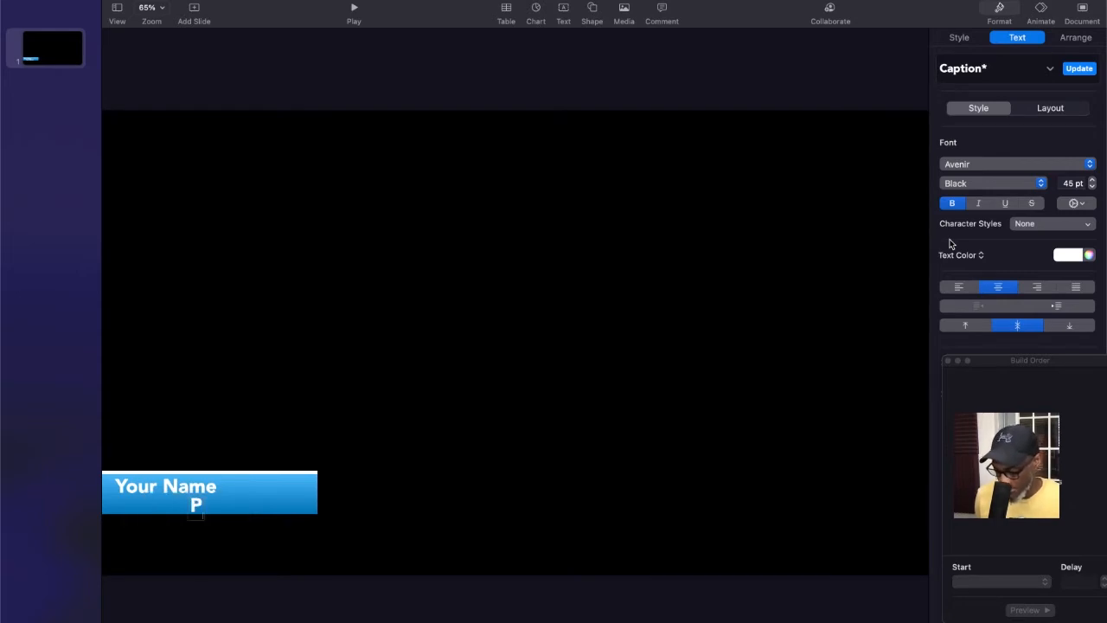
pyautogui.write('osition')
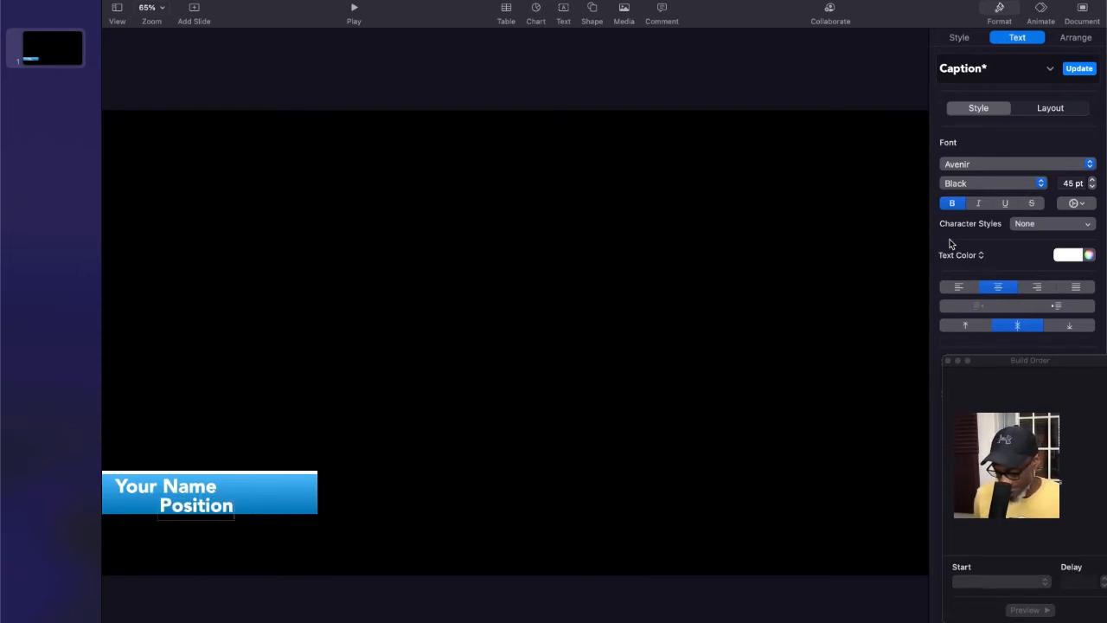
pyautogui.write('/Ti')
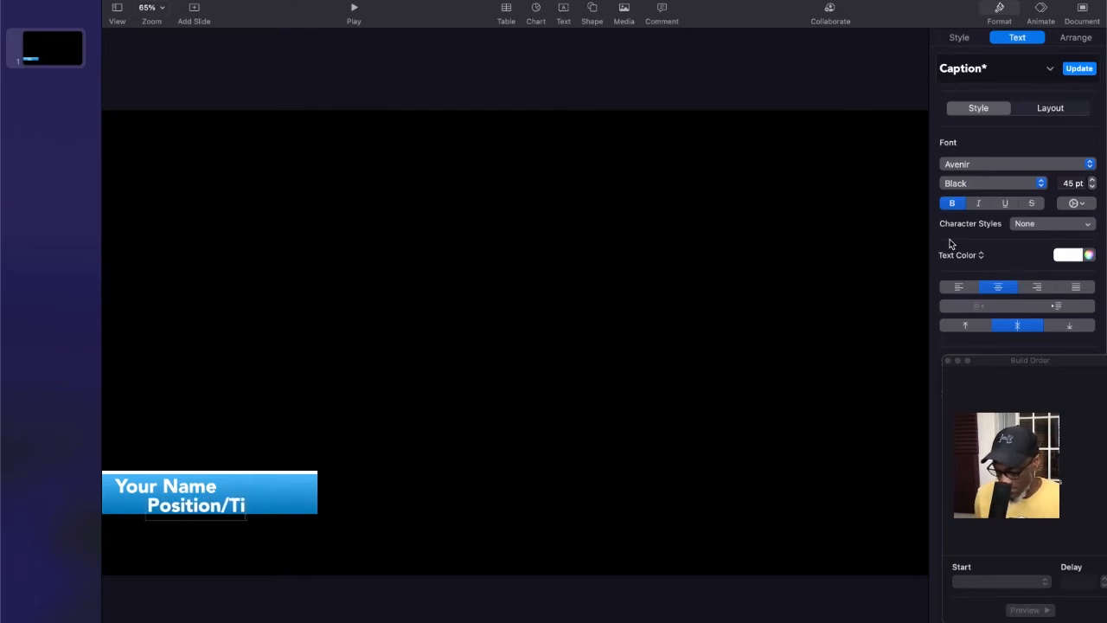
pyautogui.write('tle')
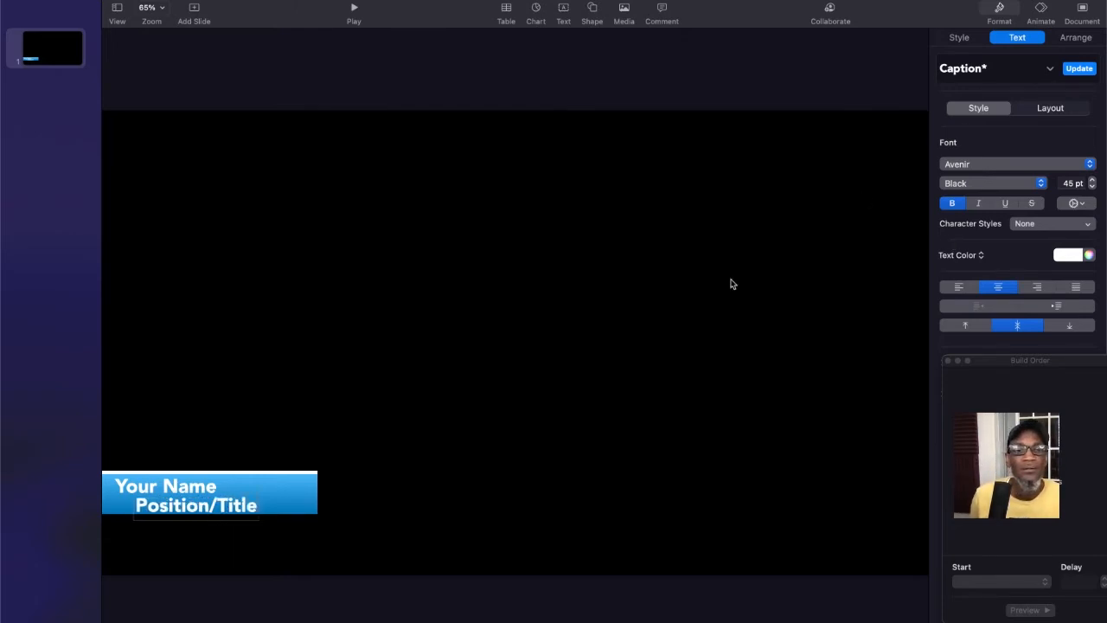
# - Reduce the "Position/Title" text's size to 30 pt
pyautogui.tripleClick(212, 506)
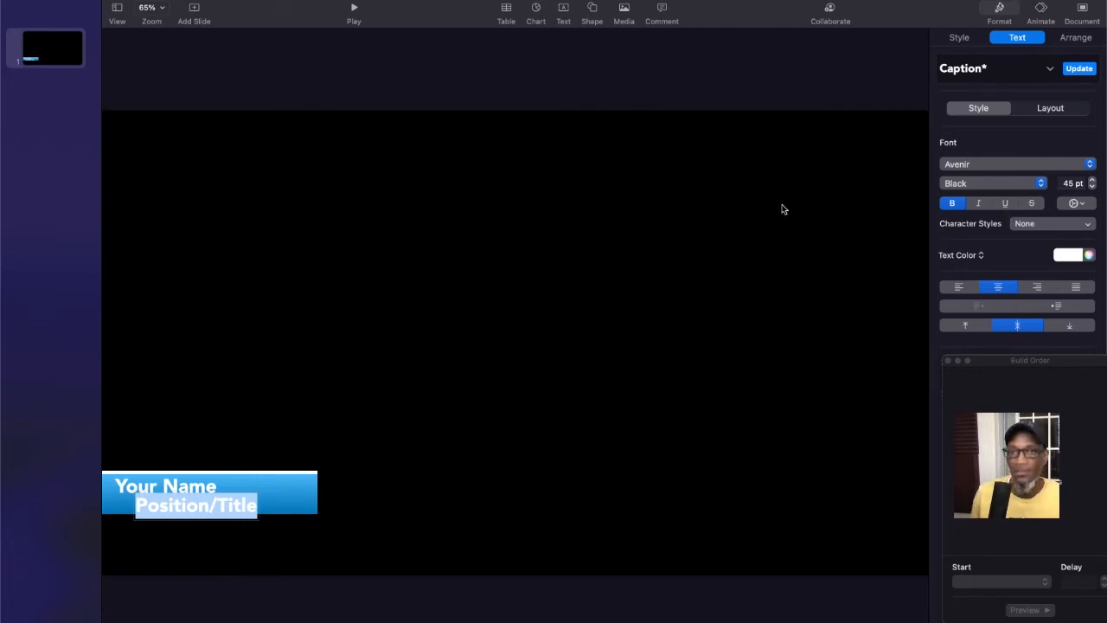
pyautogui.click(1092, 187)
pyautogui.click(1093, 187)
pyautogui.click(1092, 187)
pyautogui.click(1092, 187)
pyautogui.click(1092, 187)
pyautogui.click(1092, 187)
pyautogui.click(1093, 187)
pyautogui.click(1093, 187)
pyautogui.click(1092, 187)
pyautogui.click(1092, 187)
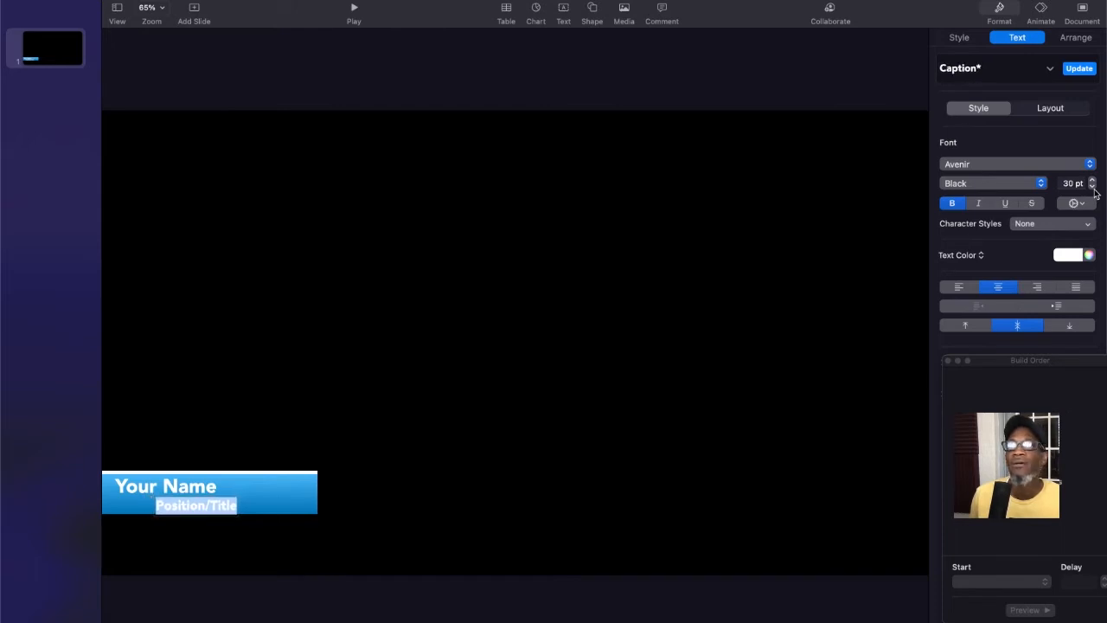
# - Change the "Position/Title" text to the Avenir Book style and move it beneath the start of "Your Name"
pyautogui.click(994, 184)
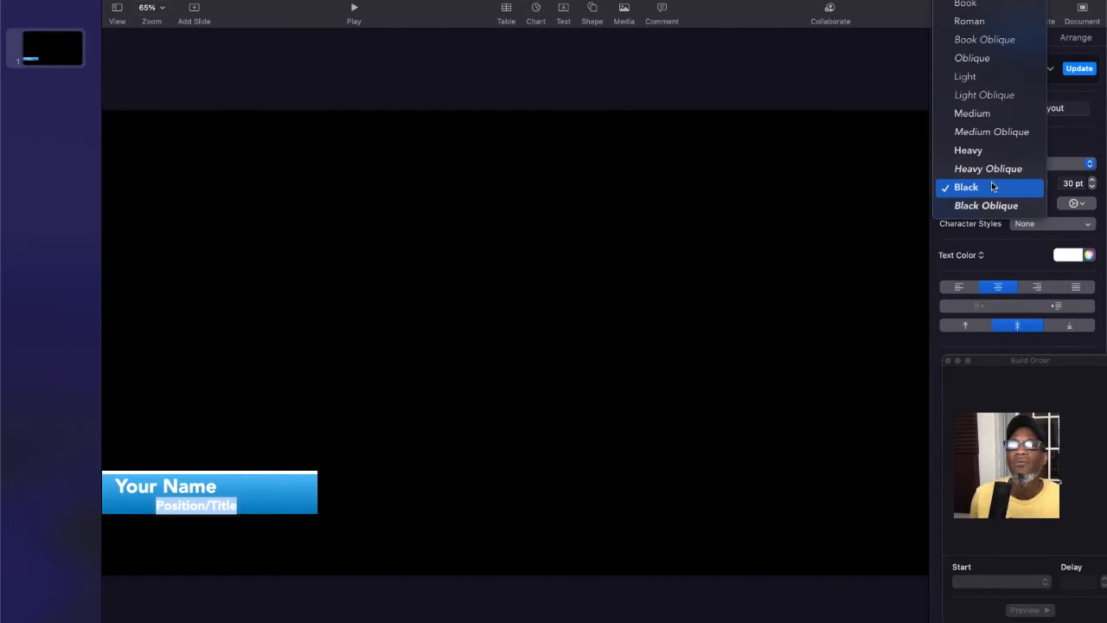
pyautogui.click(973, 32)
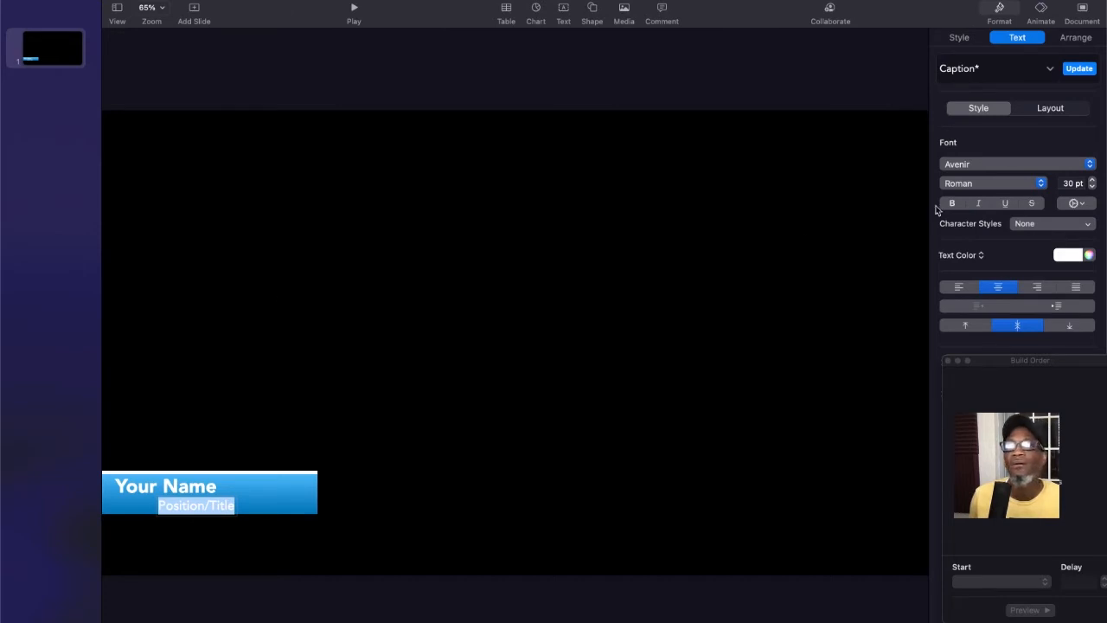
pyautogui.click(965, 185)
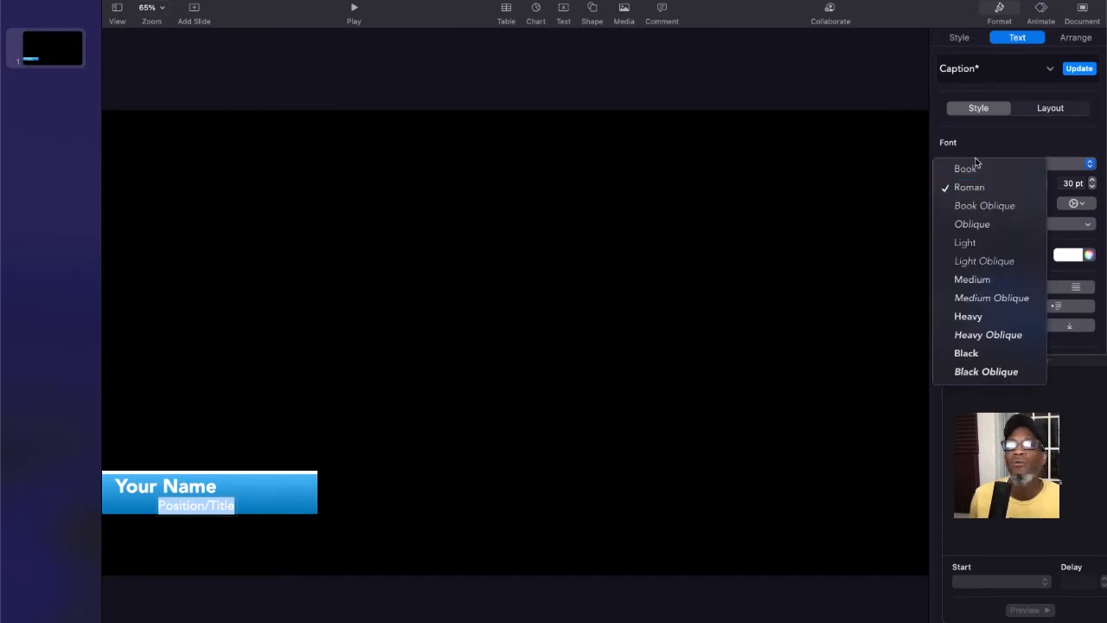
pyautogui.click(974, 167)
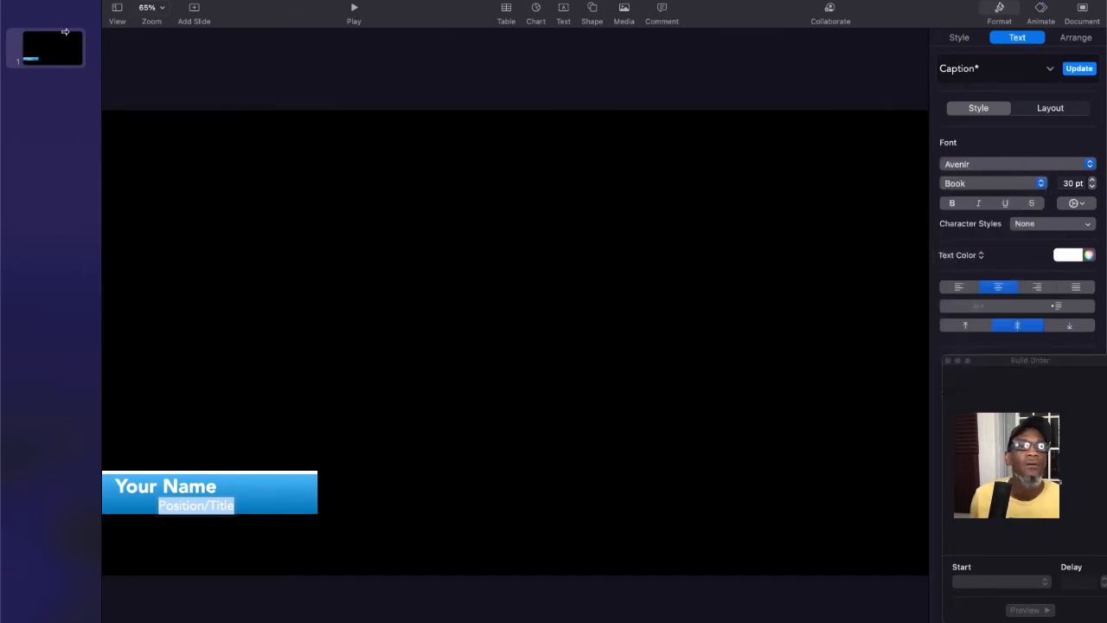
pyautogui.click(256, 383)
pyautogui.moveTo(185, 504); pyautogui.dragTo(145, 509)
# - Set the "Position/Title" text's size to 33 pt and fine-tune its position under the name
pyautogui.doubleClick(149, 504)
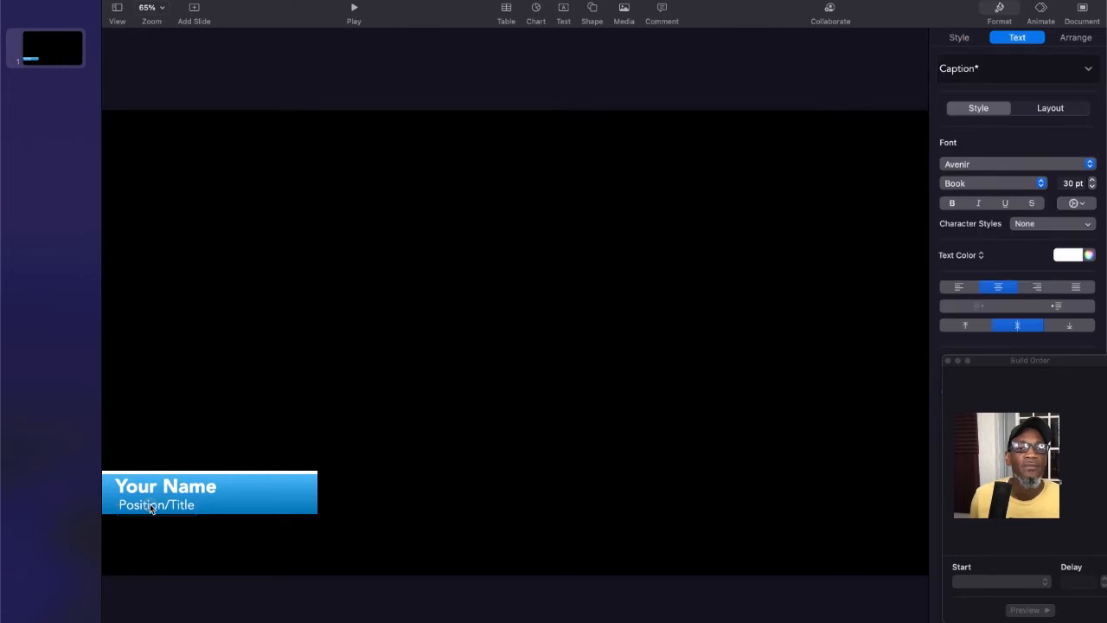
pyautogui.press('super+plus')
pyautogui.press('super+plus')
pyautogui.press('super+plus')
pyautogui.click(171, 527)
pyautogui.moveTo(156, 507); pyautogui.dragTo(148, 510)
pyautogui.click(146, 509)
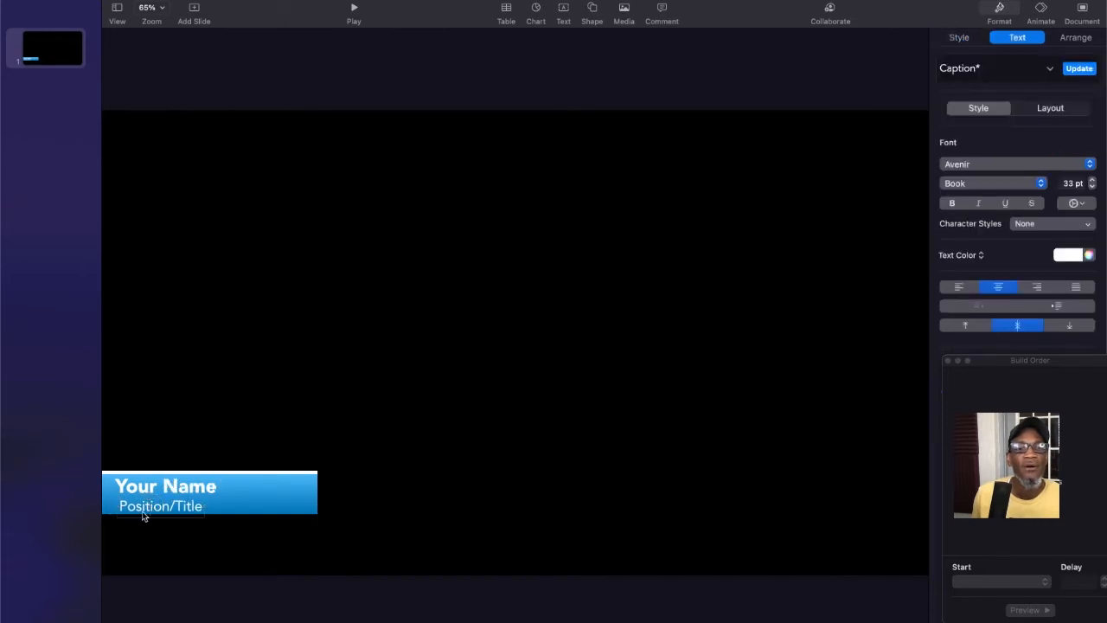
pyautogui.click(172, 525)
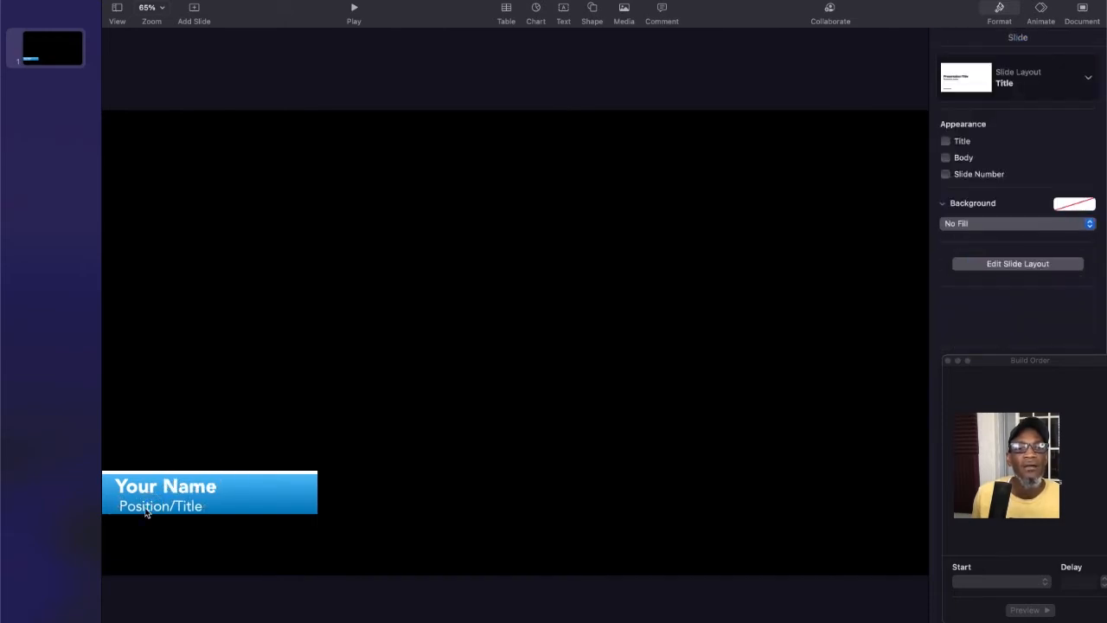
# - Select both text boxes and align them with each other along their left edges
pyautogui.click(139, 507)
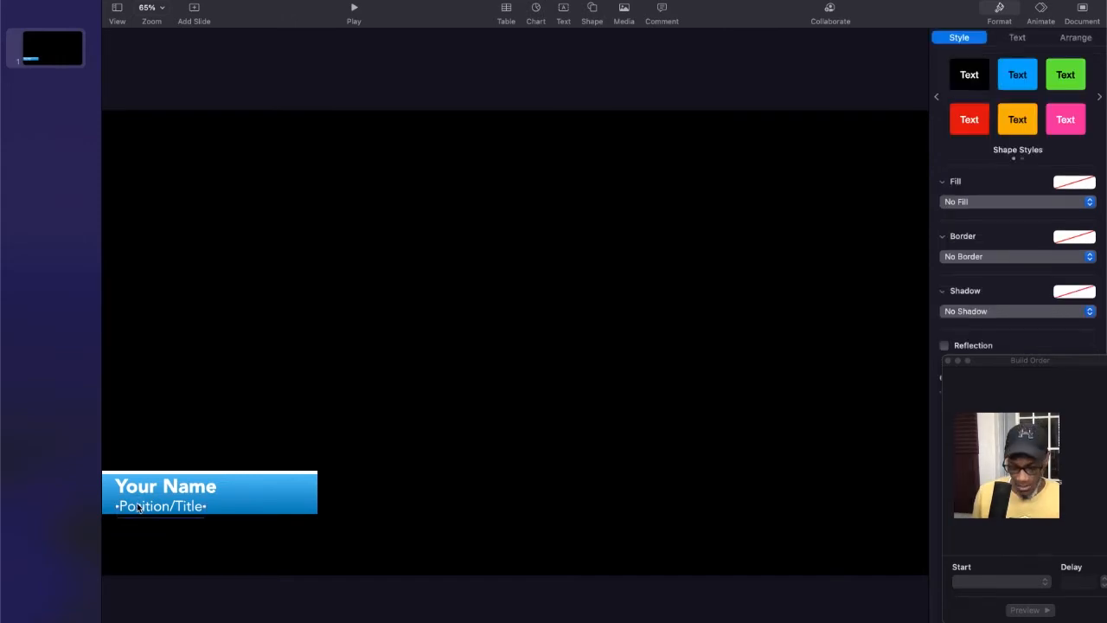
pyautogui.keyDown('shift'); pyautogui.click(141, 490); pyautogui.keyUp('shift')
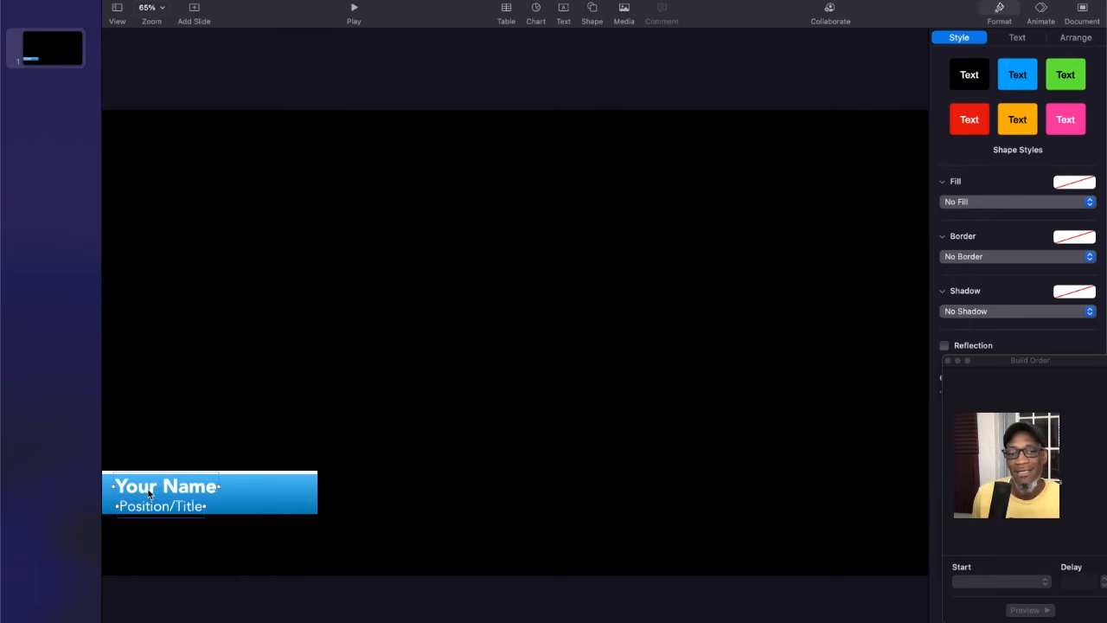
pyautogui.rightClick(148, 493)
pyautogui.moveTo(289, 385)
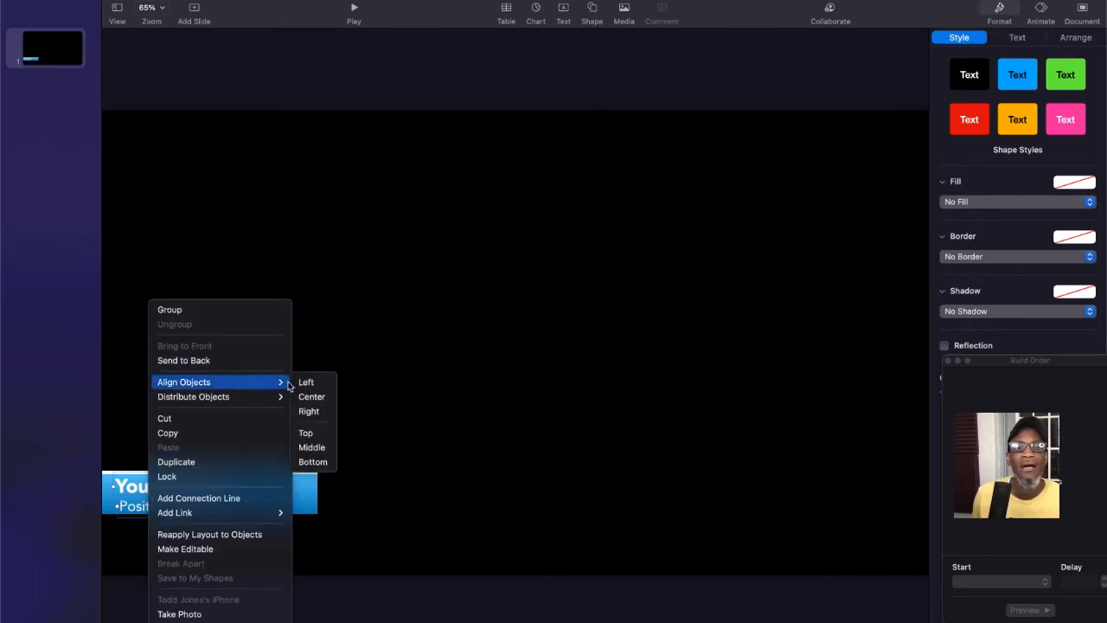
pyautogui.click(316, 385)
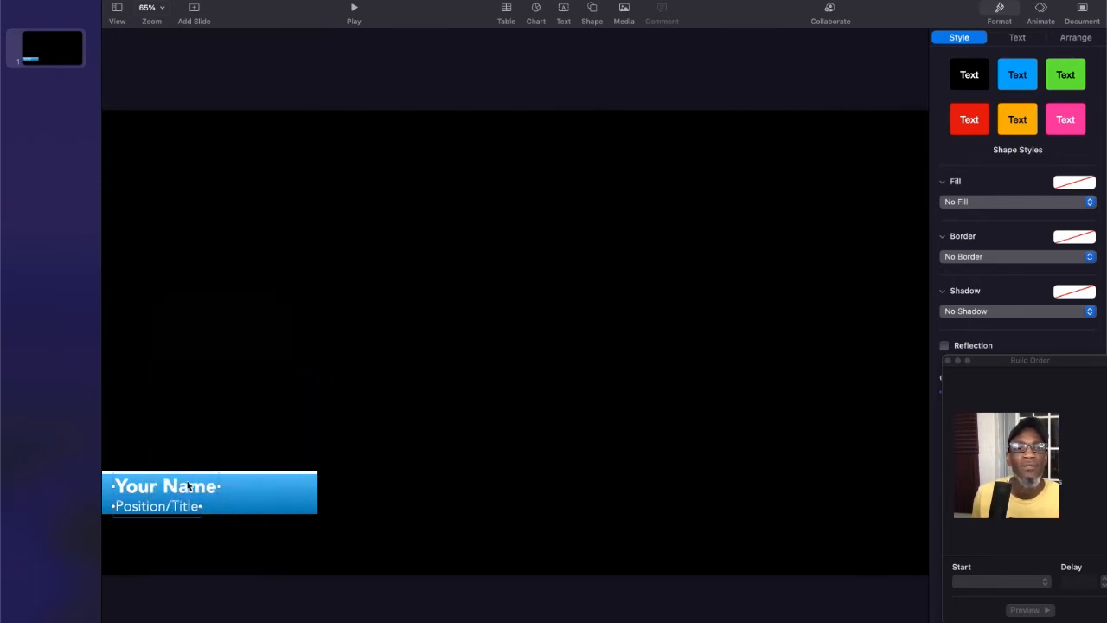
# - Move "Position/Title" up closer to the name and shift both text boxes slightly right on the bar
pyautogui.click(146, 539)
pyautogui.moveTo(141, 517); pyautogui.dragTo(167, 497)
pyautogui.click(384, 541)
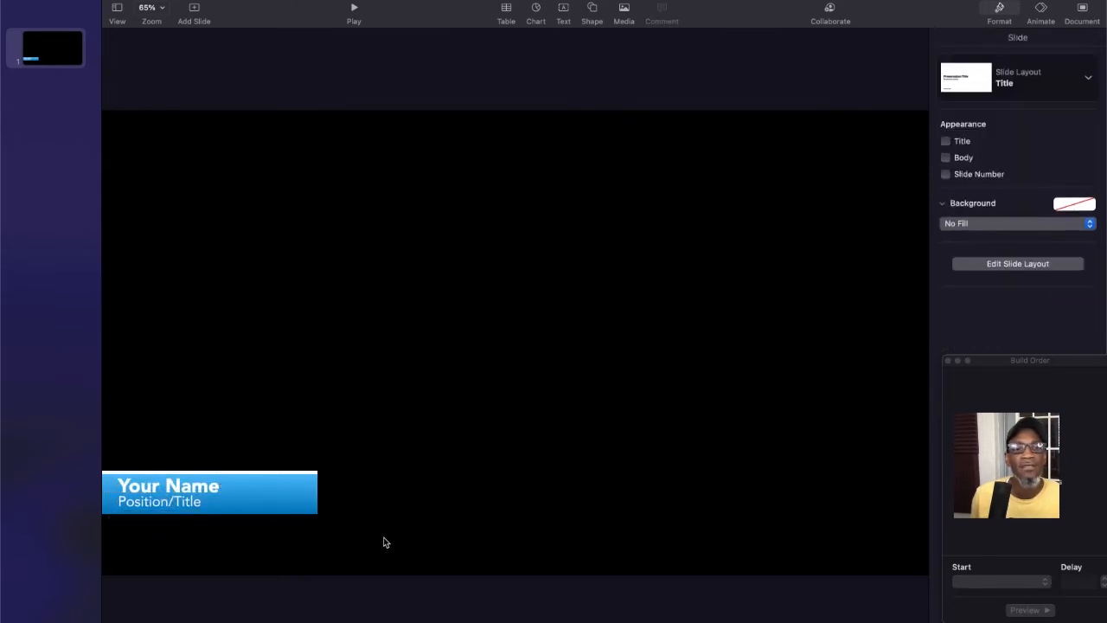
# - Narrow the group of gradient bar and white strip to about 434 pt wide and select the group again
pyautogui.click(287, 483)
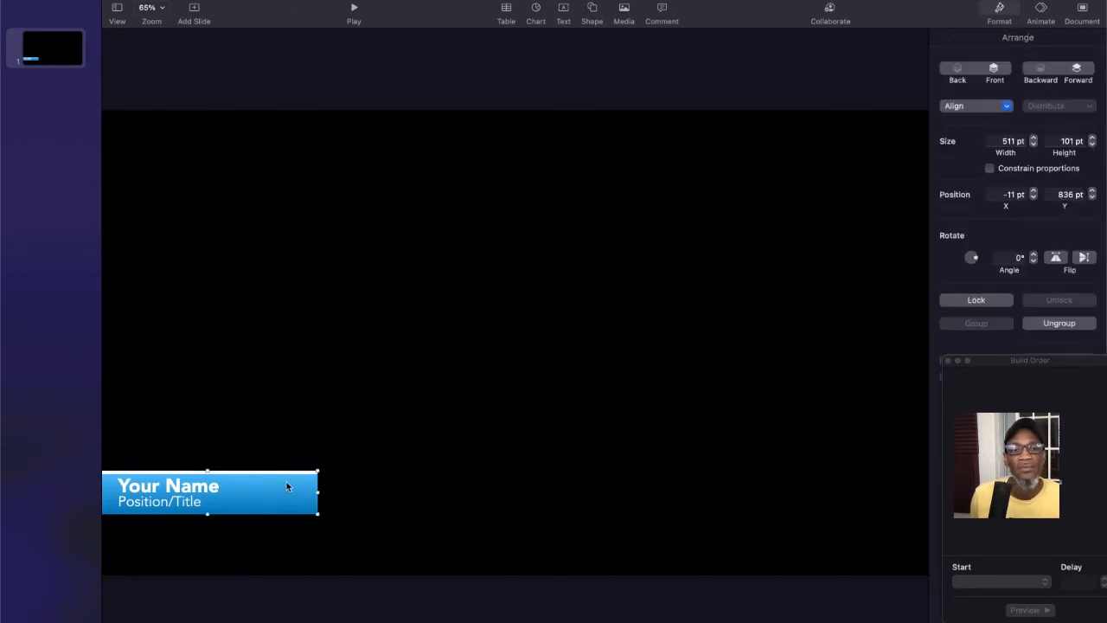
pyautogui.moveTo(318, 496); pyautogui.dragTo(284, 495)
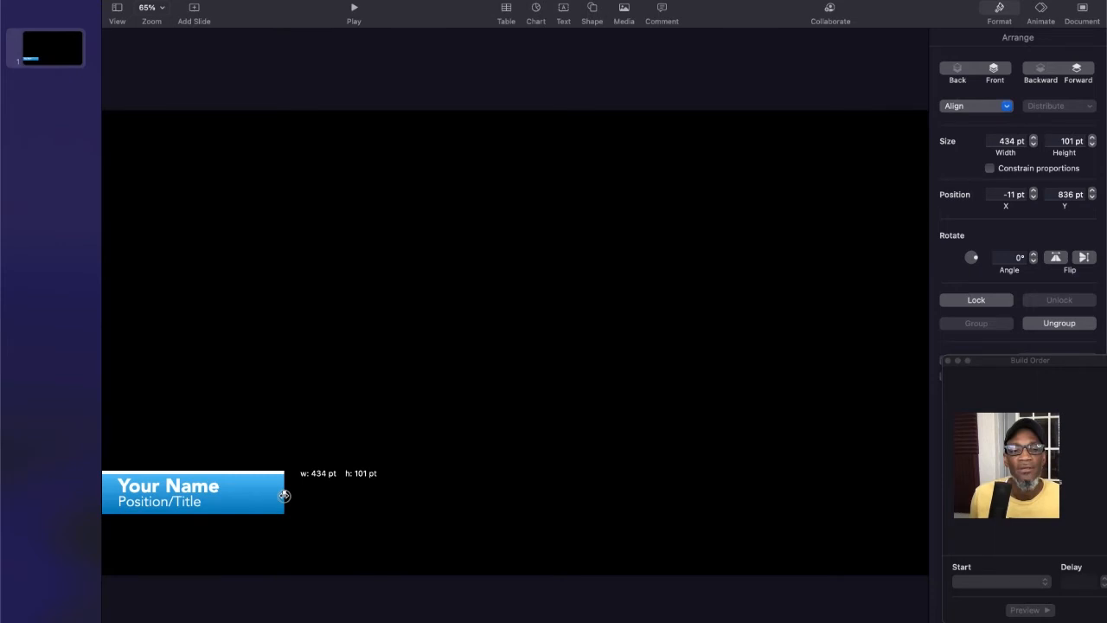
pyautogui.click(270, 529)
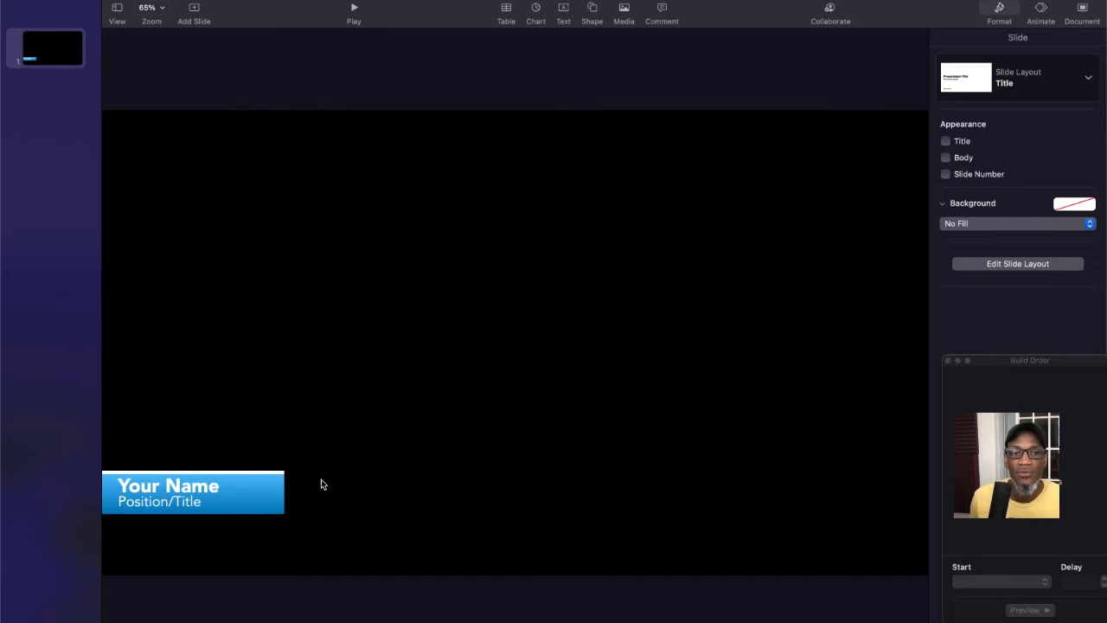
pyautogui.click(268, 505)
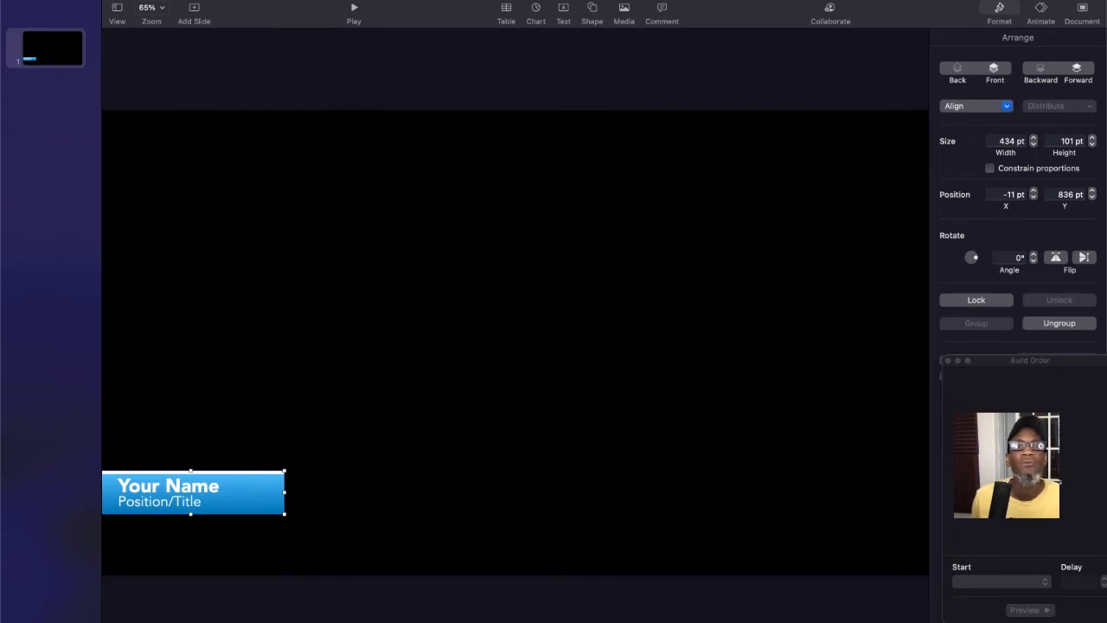
# - Show the object list, rename the bar-and-strip group to "Lower Third BG", and widen the list to fit the full name
pyautogui.click(300, 0)
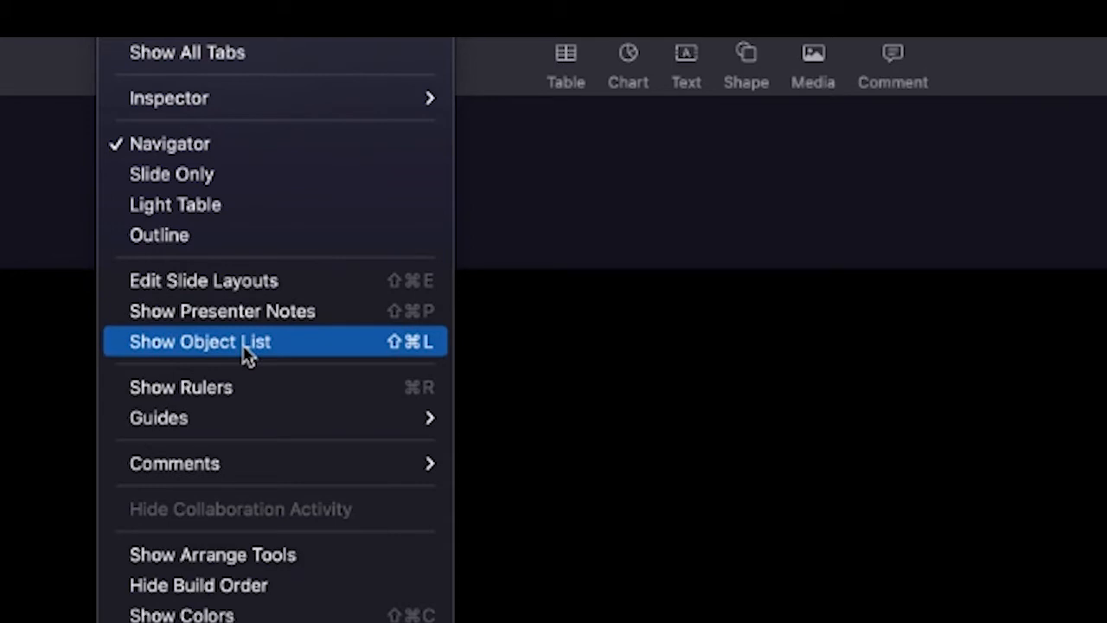
pyautogui.click(329, 348)
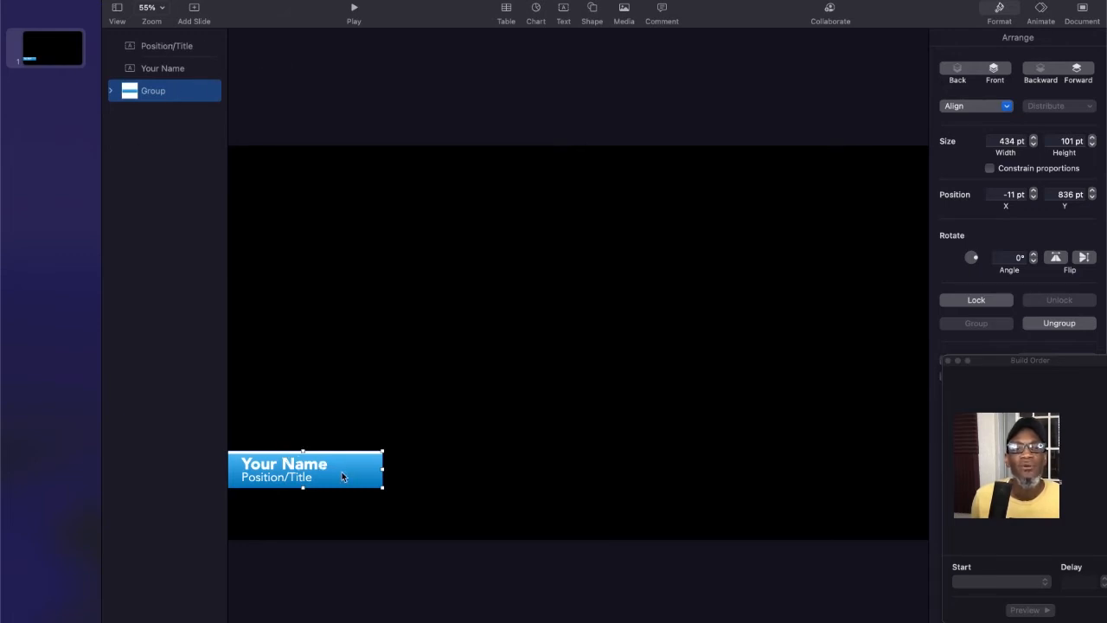
pyautogui.doubleClick(154, 91)
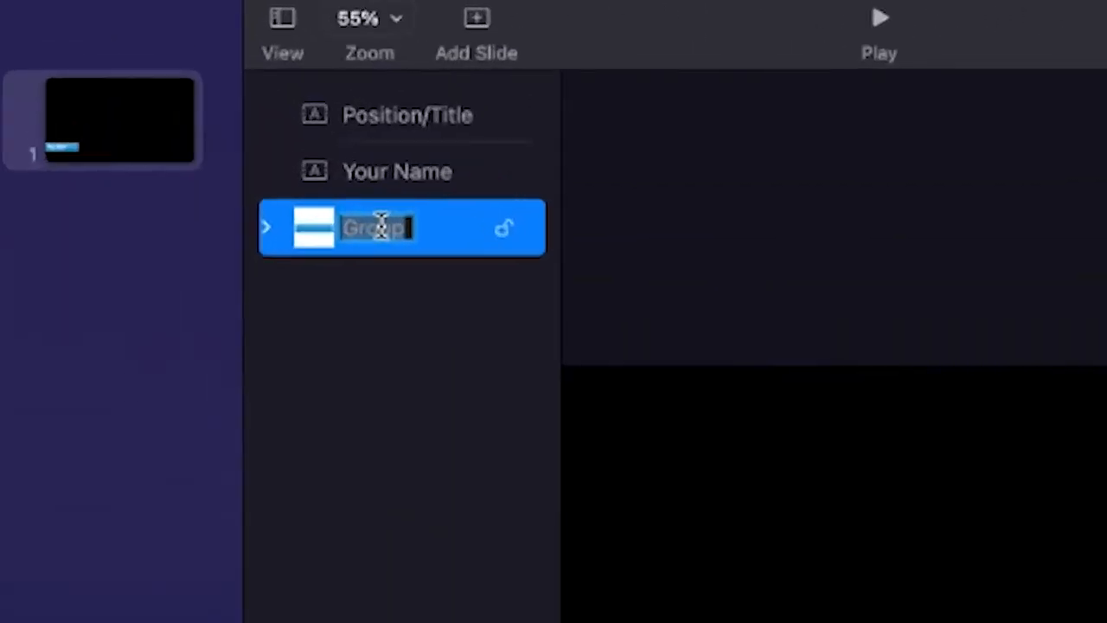
pyautogui.write('Lower')
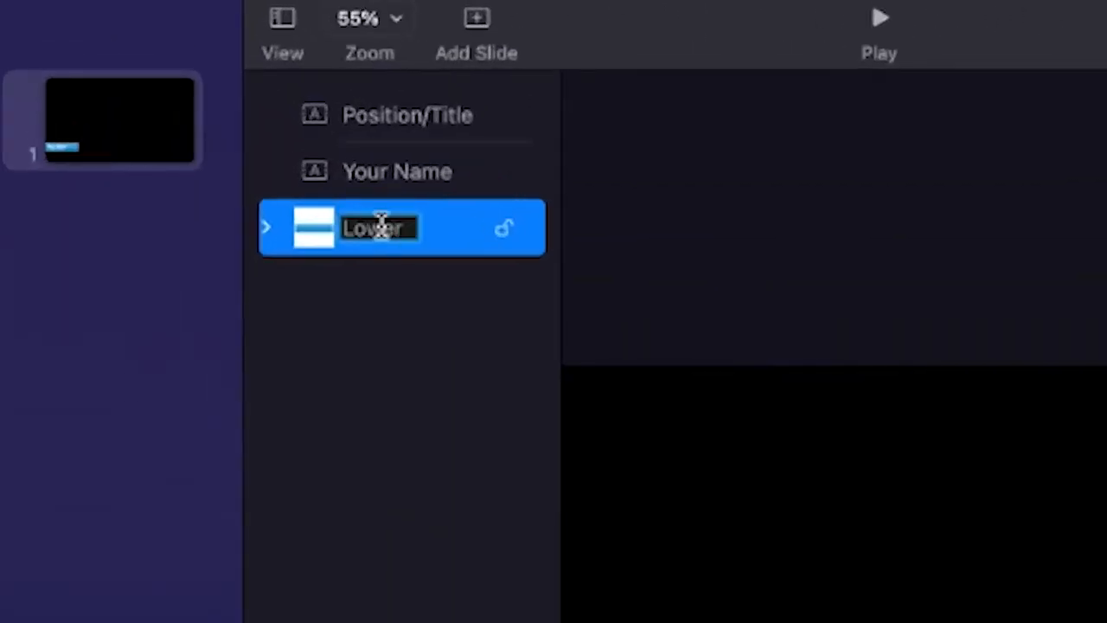
pyautogui.write(' Thir')
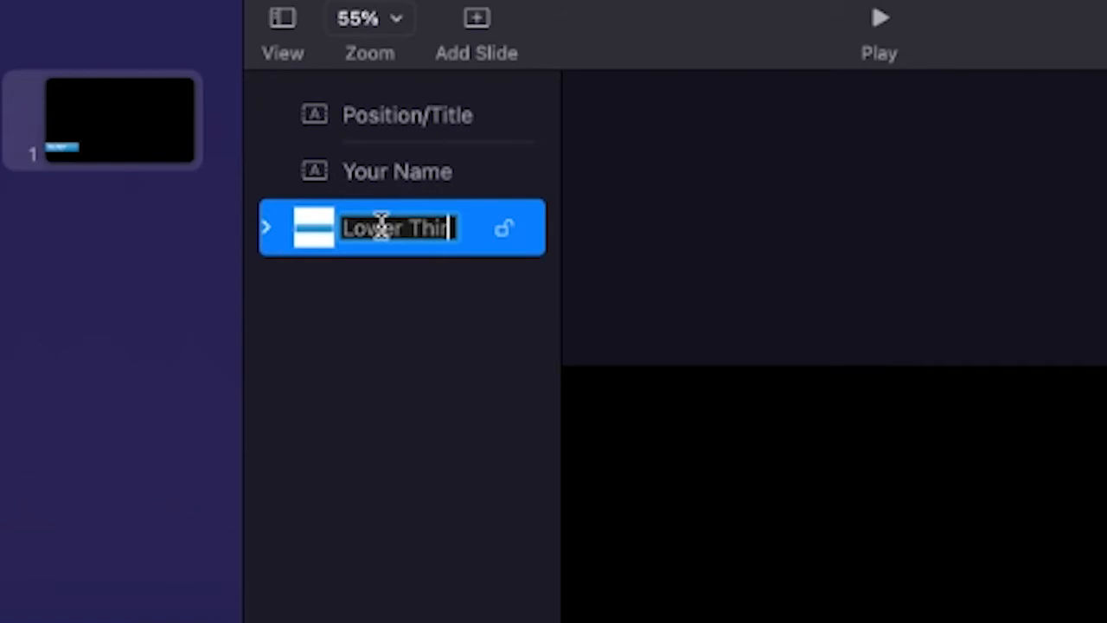
pyautogui.write('d BG')
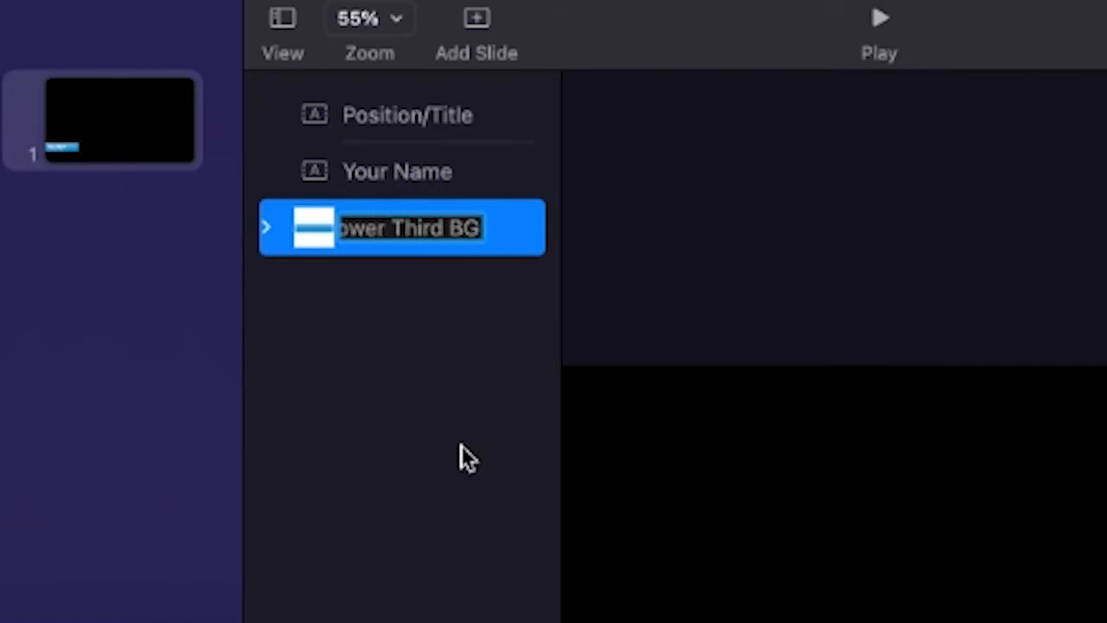
pyautogui.press('Return')
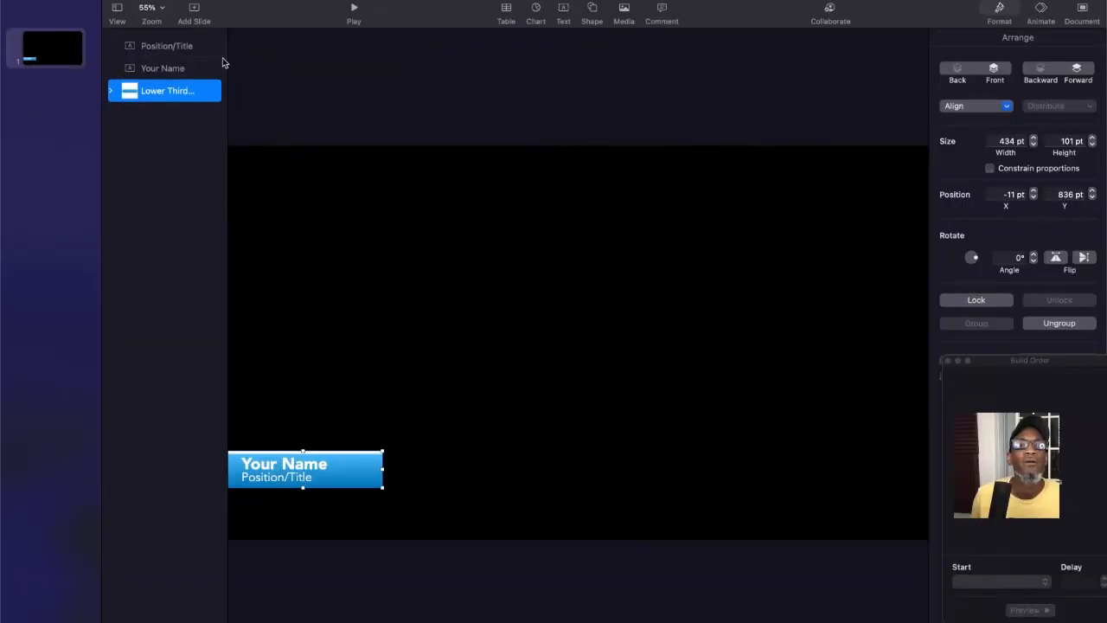
pyautogui.moveTo(225, 90); pyautogui.dragTo(264, 92)
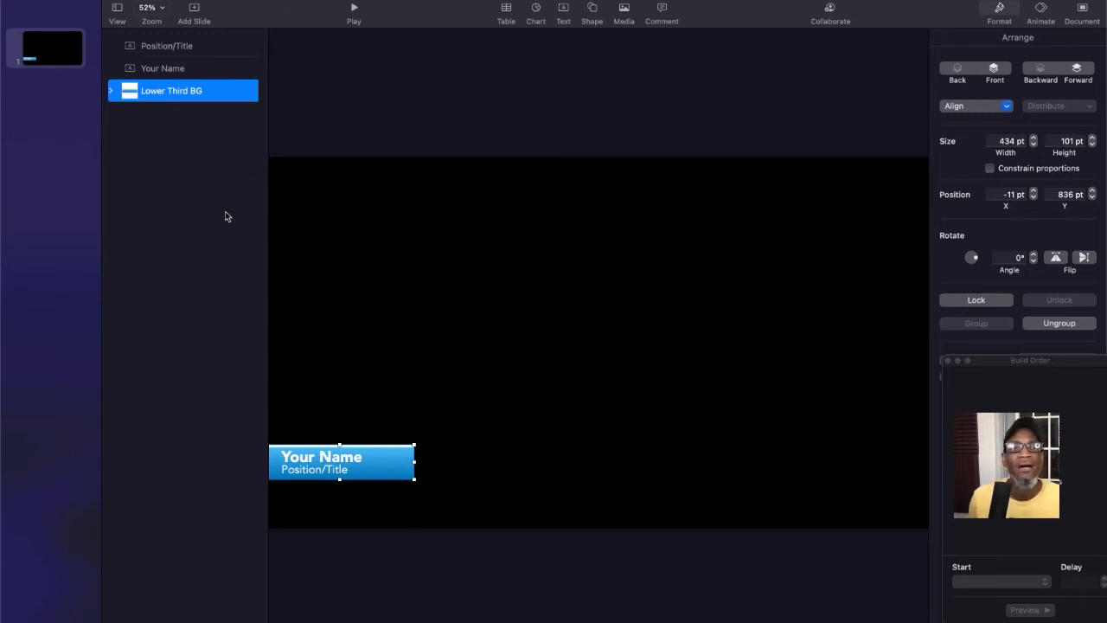
# - Group the "Your Name" and "Position/Title" text boxes and rename the group to "Text"
pyautogui.click(156, 68)
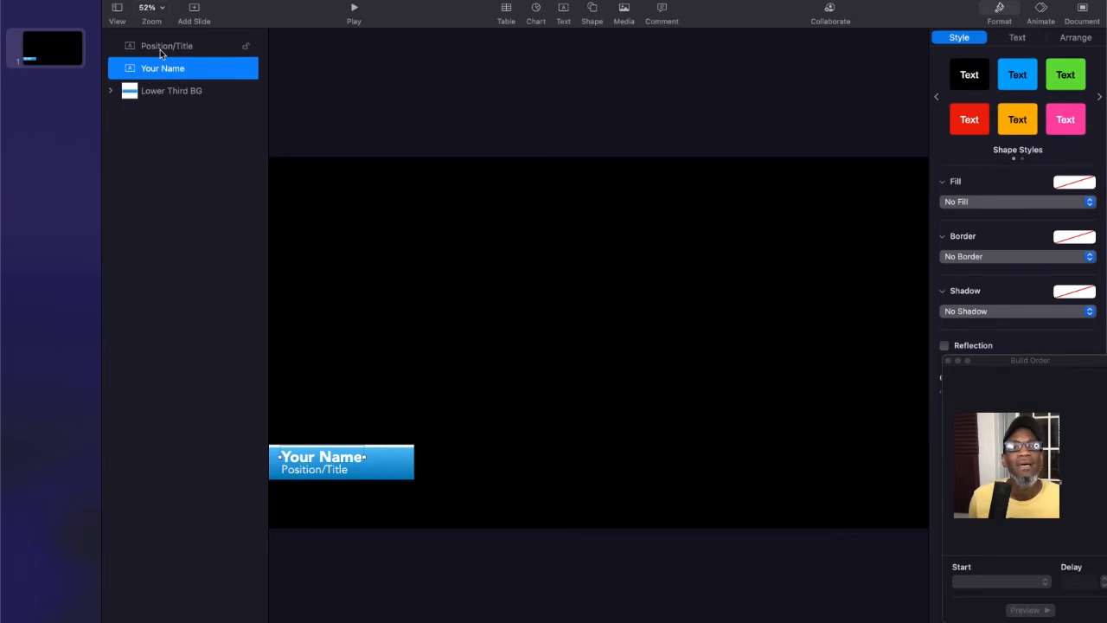
pyautogui.keyDown('shift'); pyautogui.click(160, 50); pyautogui.keyUp('shift')
pyautogui.rightClick(170, 46)
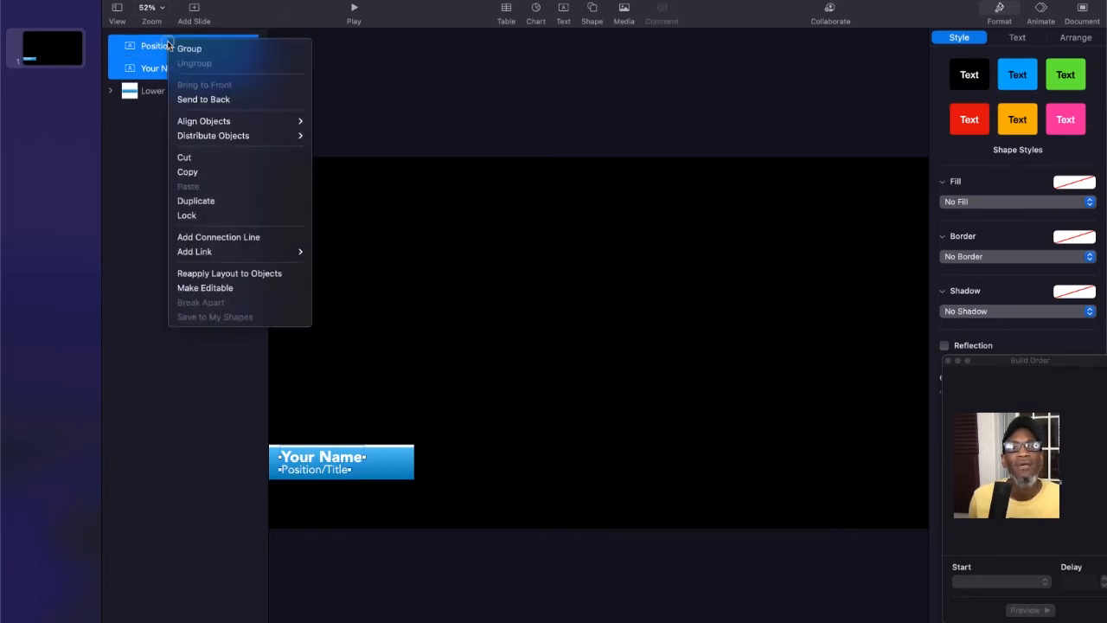
pyautogui.click(179, 49)
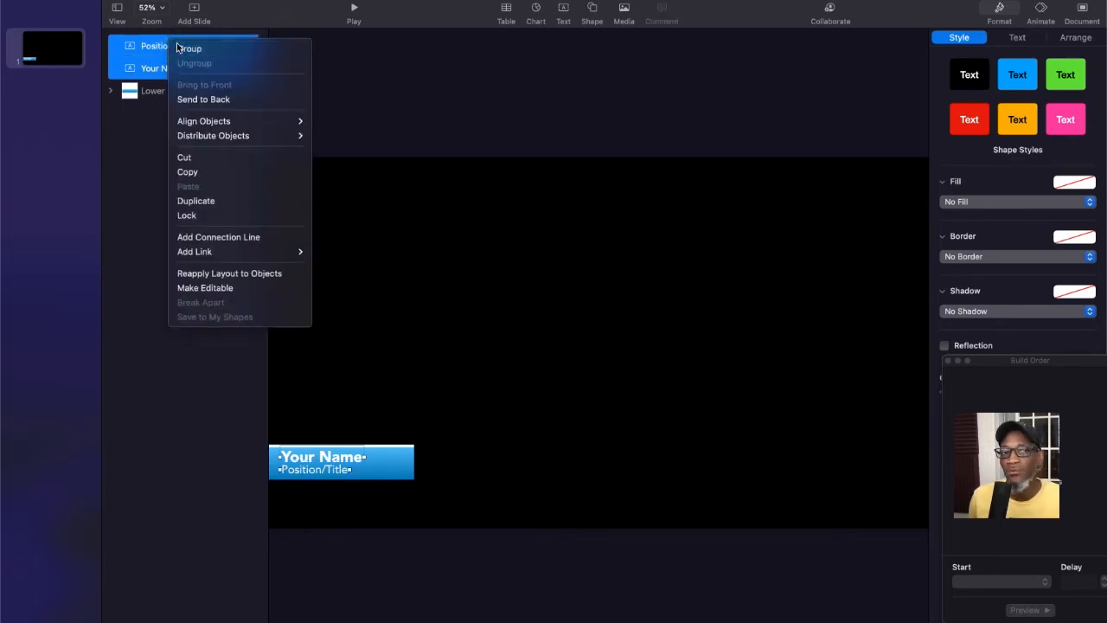
pyautogui.doubleClick(154, 48)
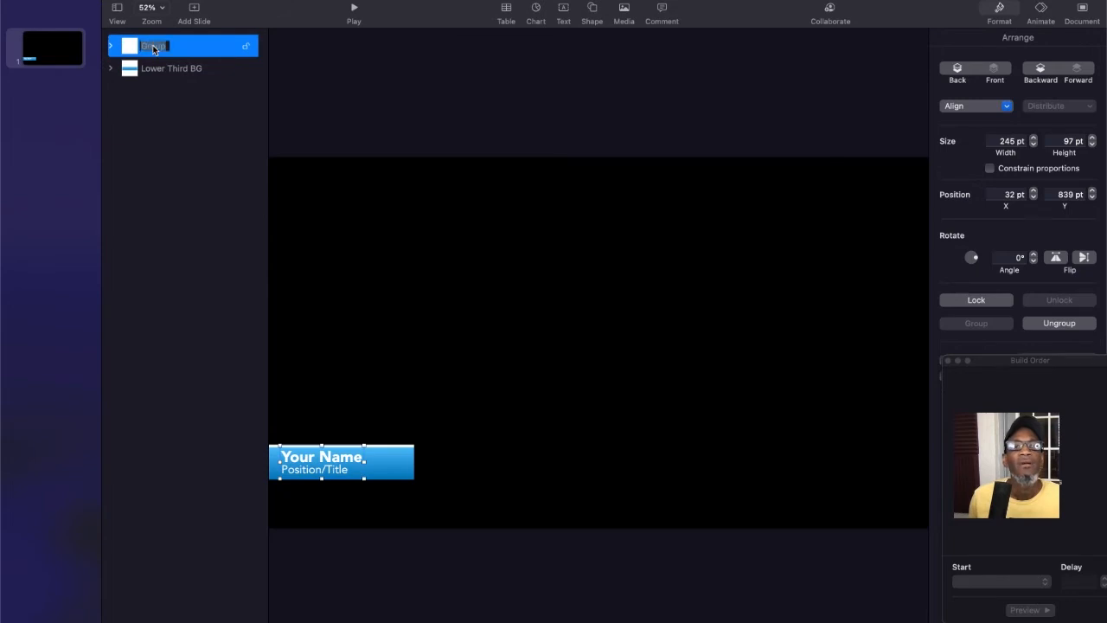
pyautogui.write('Text')
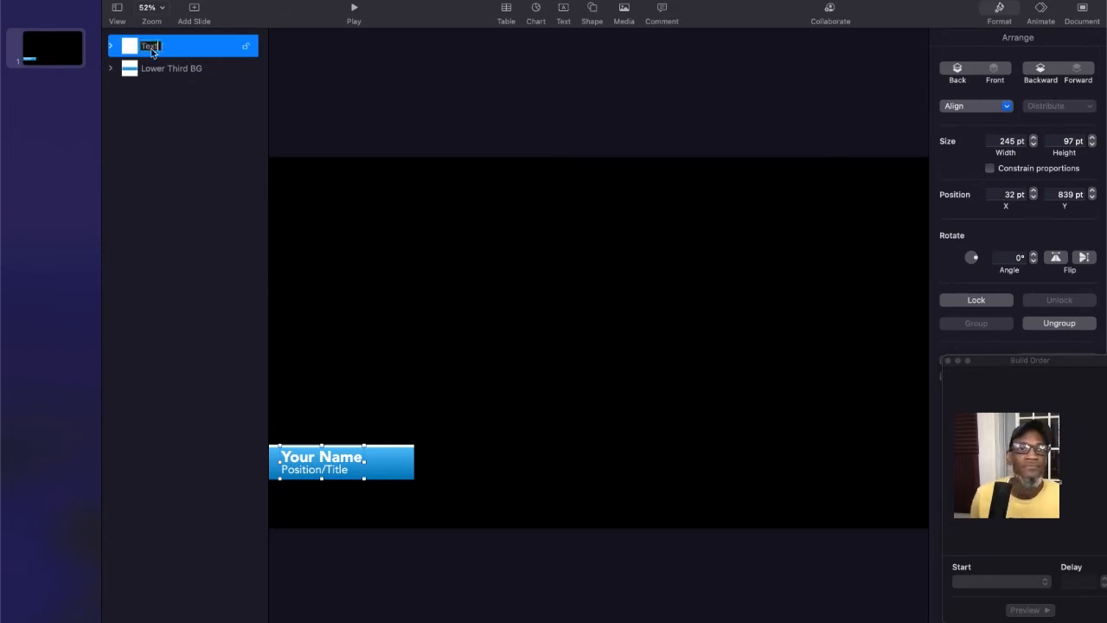
pyautogui.press('Return')
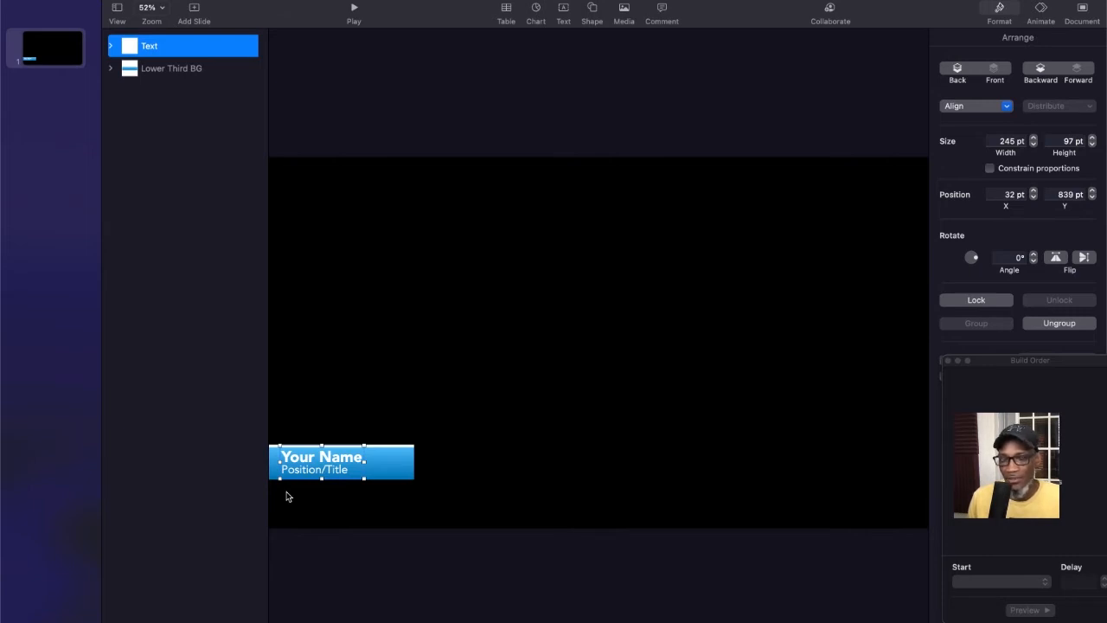
# - Add a Move In build-in effect to the Lower Third BG group and preview it
pyautogui.click(334, 483)
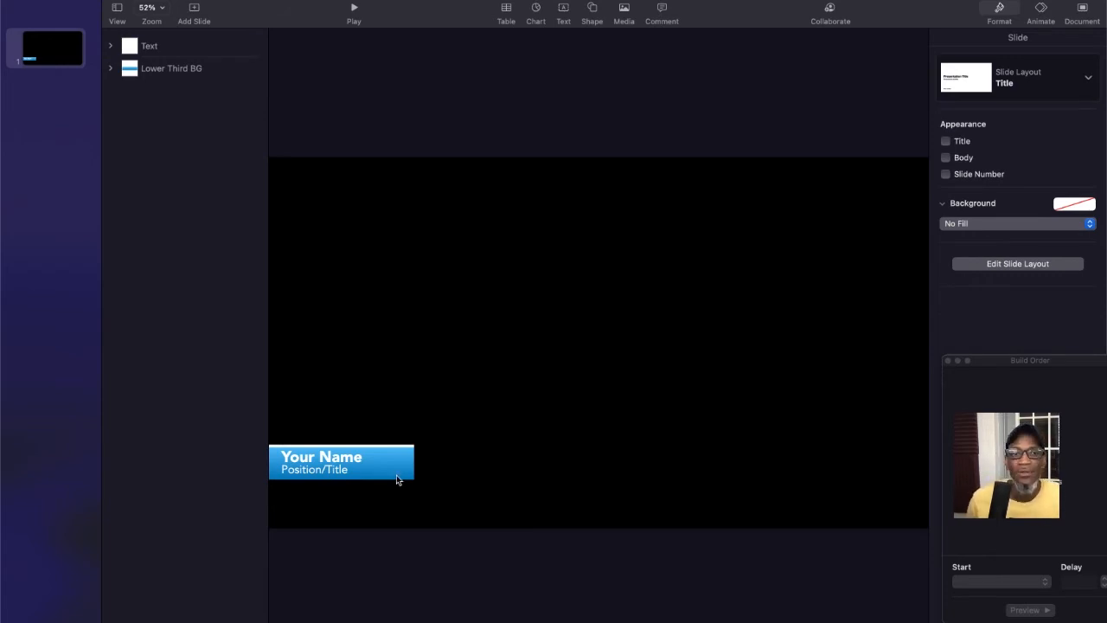
pyautogui.click(154, 68)
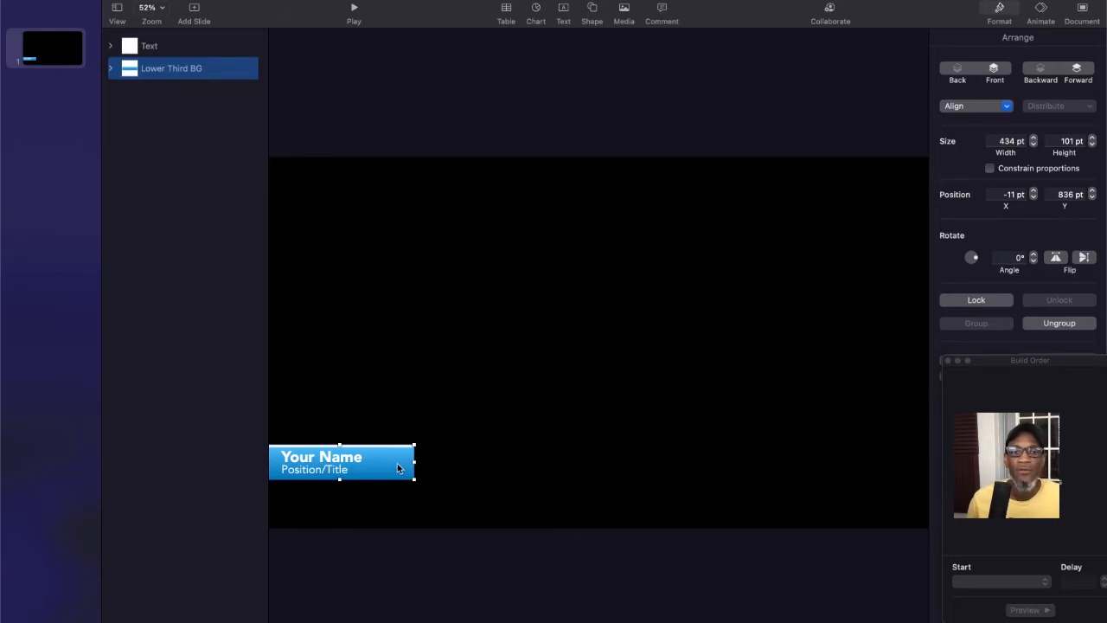
pyautogui.click(1041, 11)
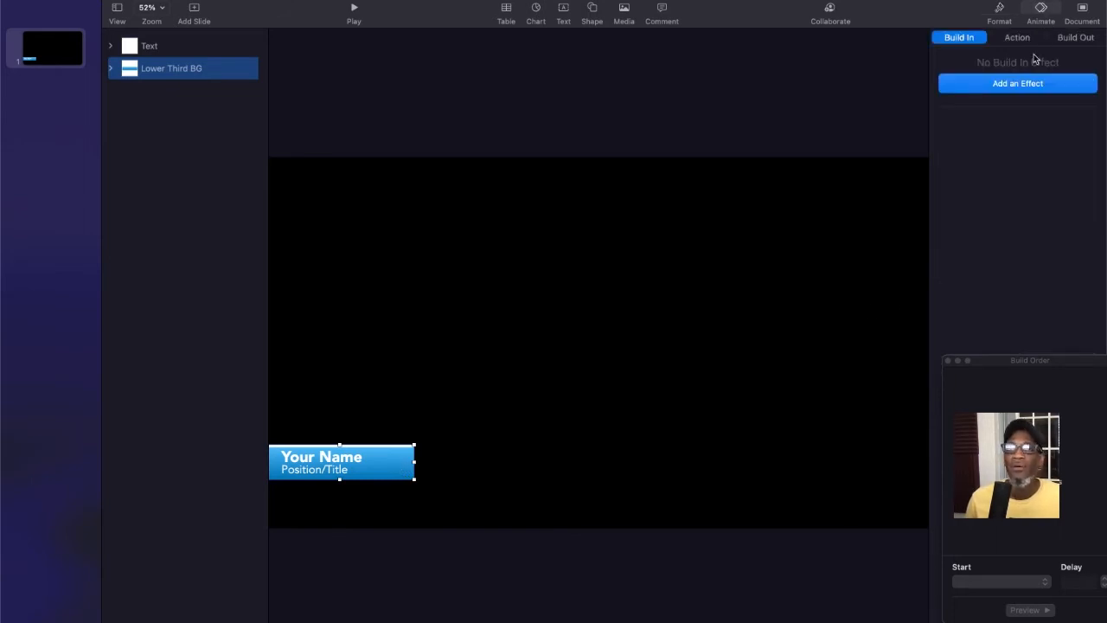
pyautogui.click(999, 12)
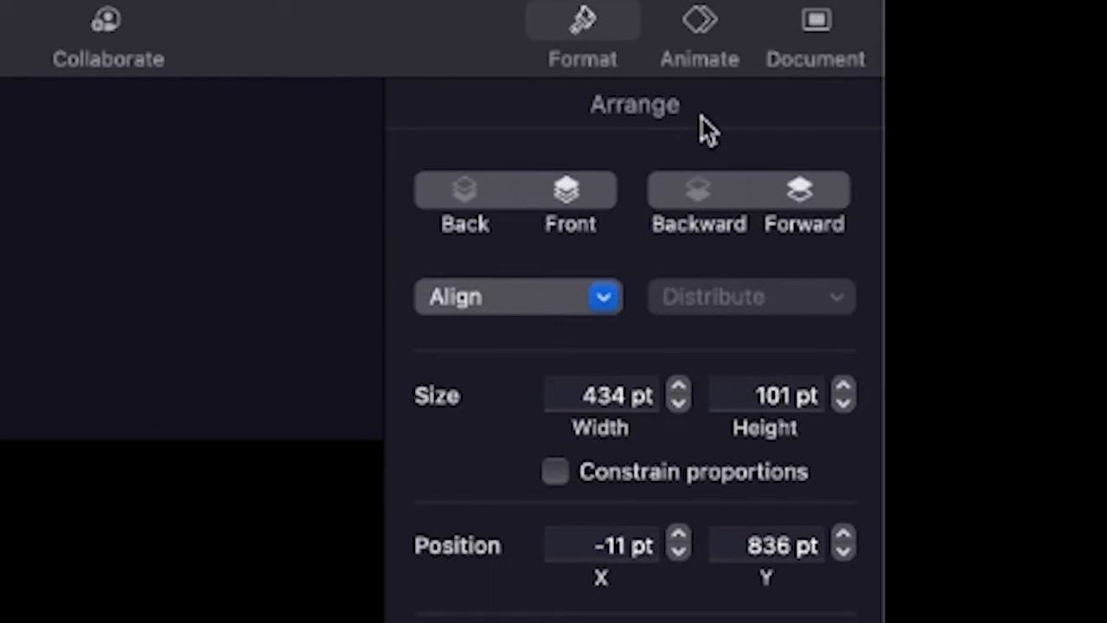
pyautogui.click(704, 20)
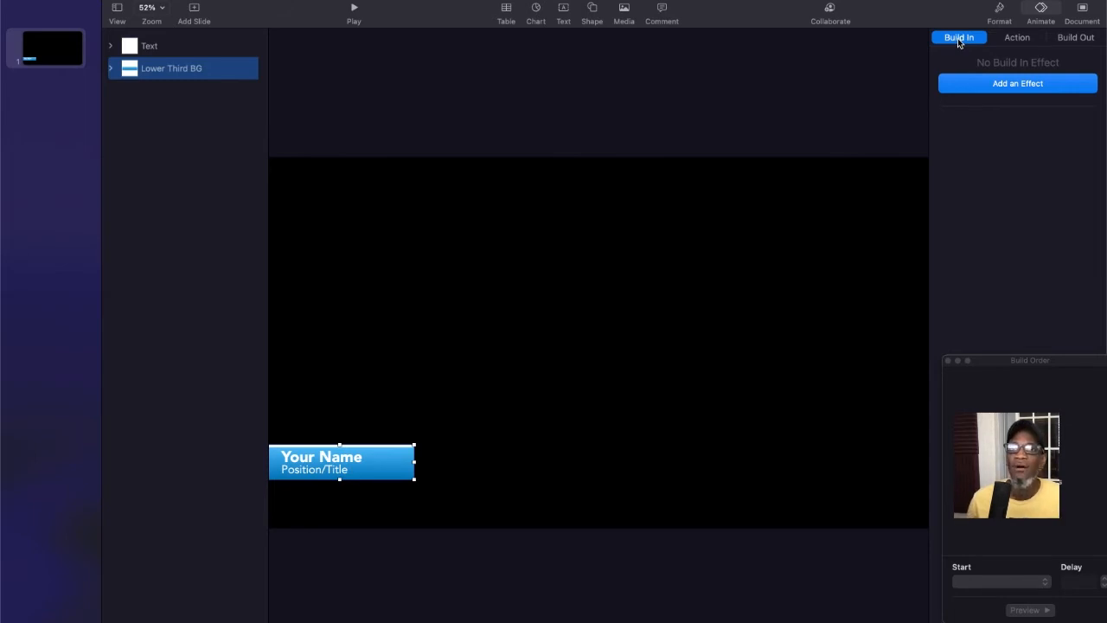
pyautogui.click(1014, 86)
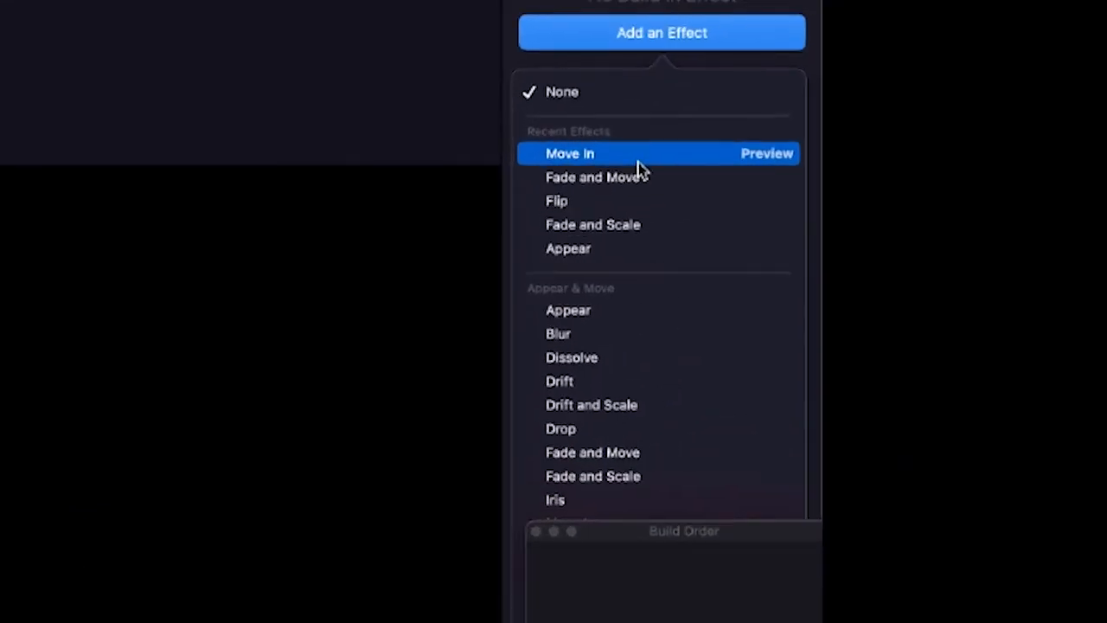
pyautogui.click(639, 159)
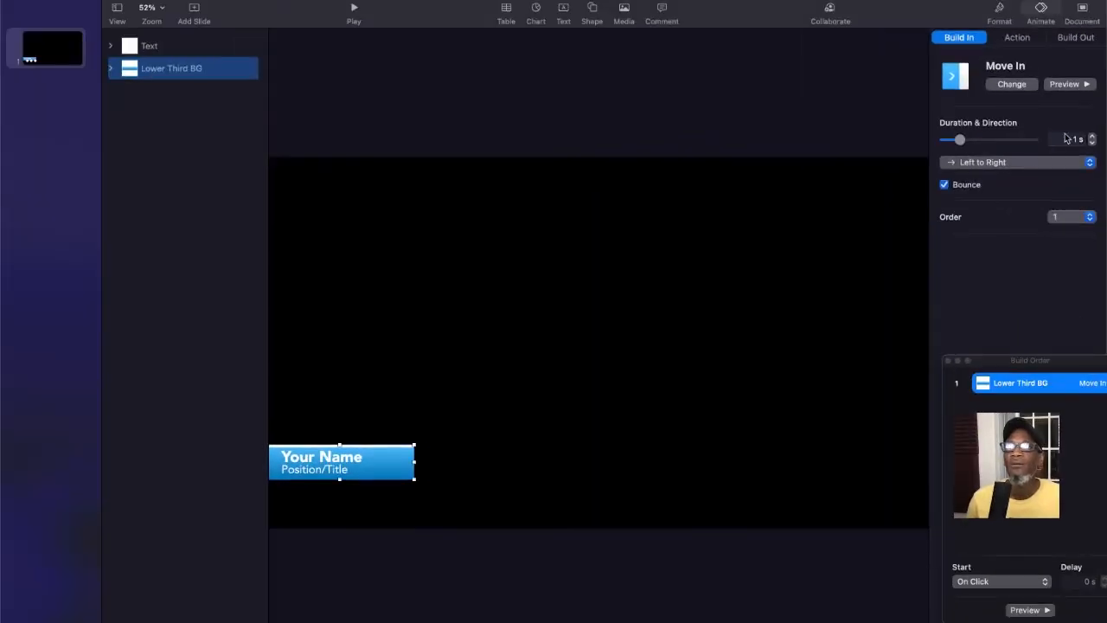
pyautogui.click(1066, 86)
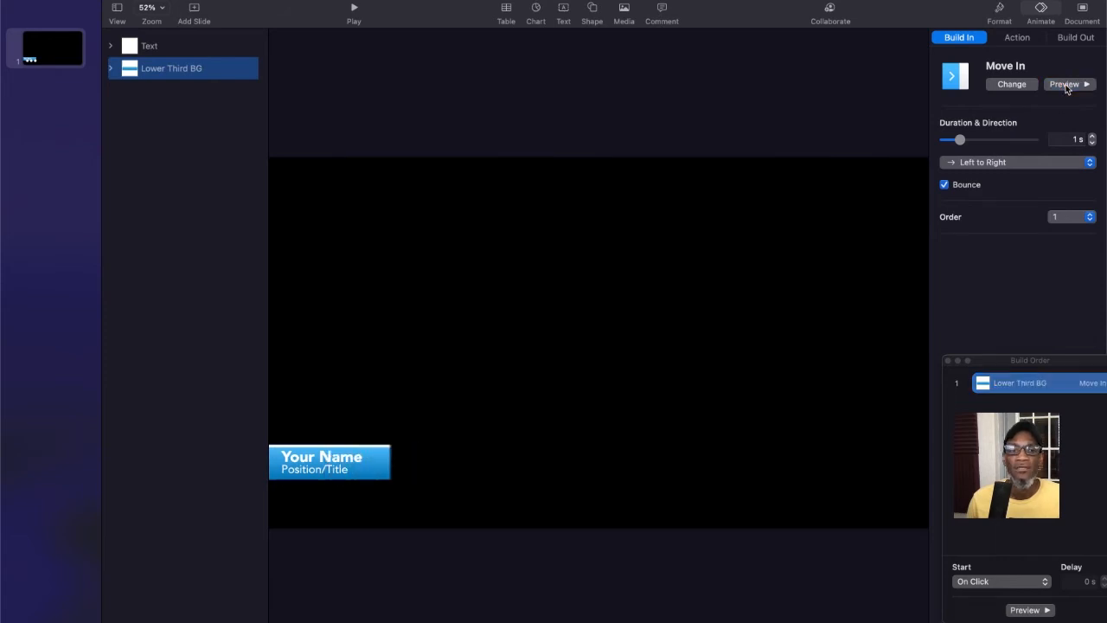
# - Turn off Bounce for the Lower Third BG group's Move In effect and set its duration to 0.6 s
pyautogui.click(945, 185)
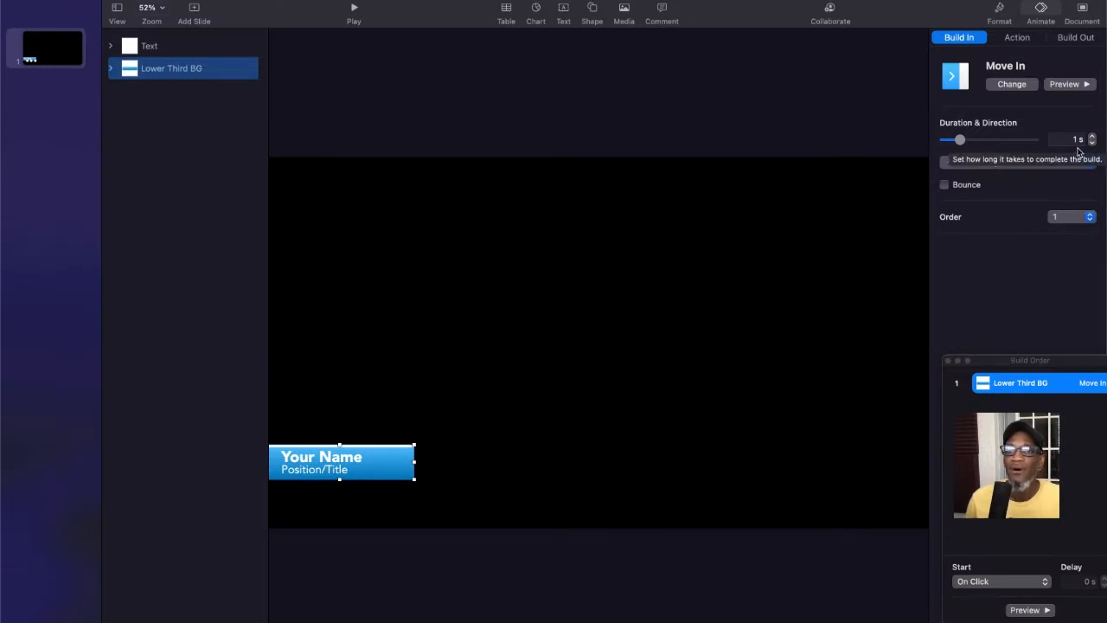
pyautogui.click(1093, 143)
pyautogui.click(1093, 143)
pyautogui.click(1093, 143)
pyautogui.click(1092, 143)
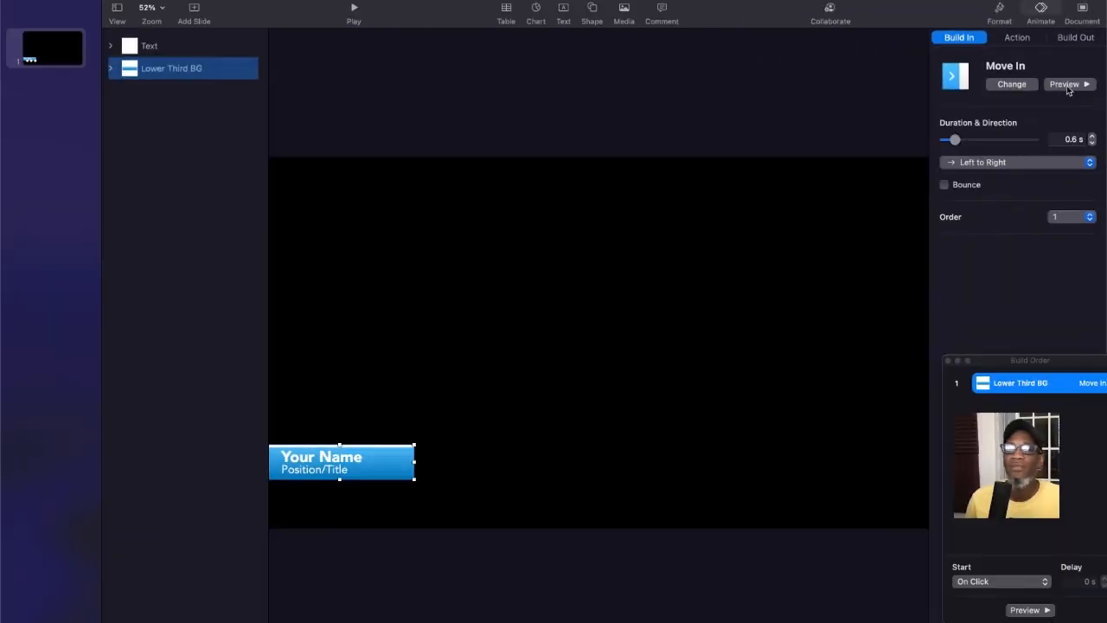
pyautogui.click(1038, 130)
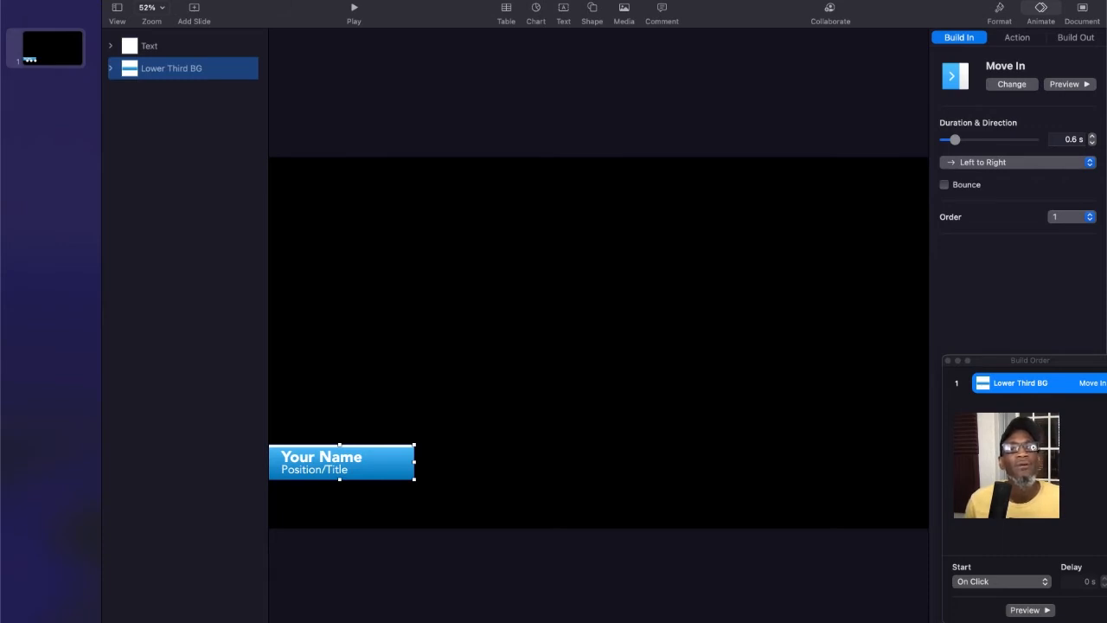
# - Switch motion blur for animations off and back on in the Slideshow preferences, and close the preferences
pyautogui.click(53, 0)
pyautogui.click(56, 15)
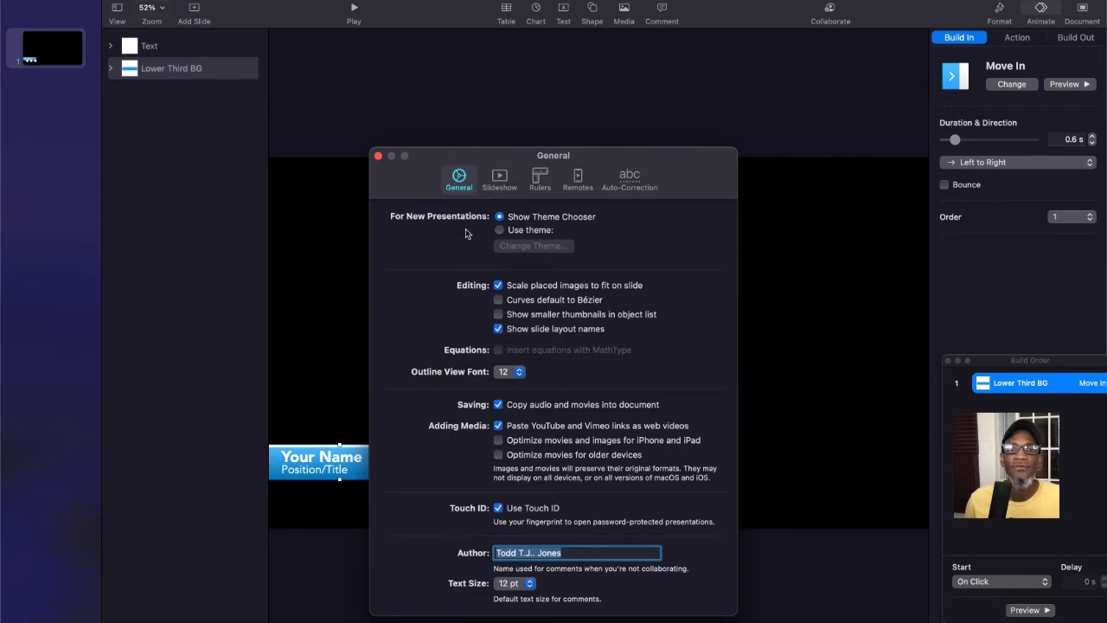
pyautogui.click(498, 182)
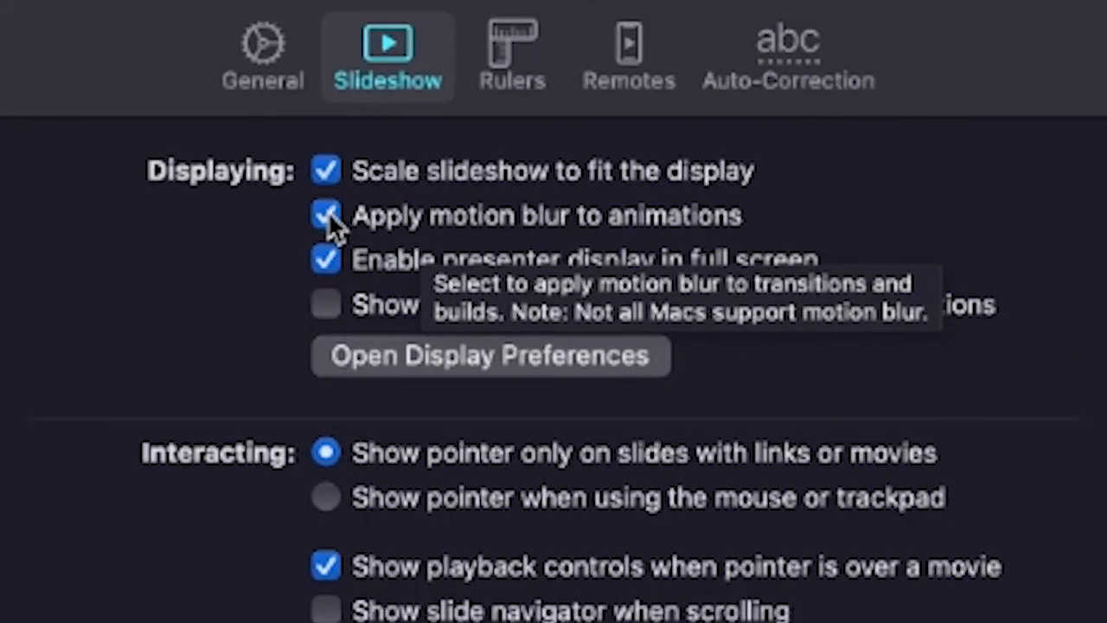
pyautogui.click(329, 216)
pyautogui.click(328, 218)
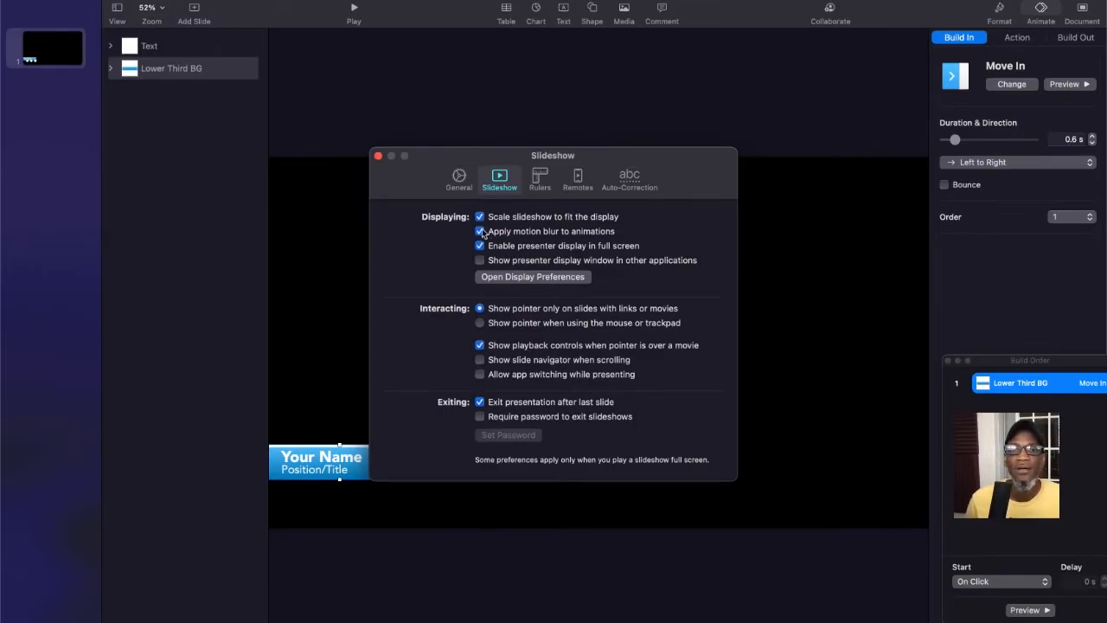
pyautogui.press('super+w')
# - Preview the Lower Third BG group's Move In animation several times to examine its motion blur
pyautogui.click(1065, 84)
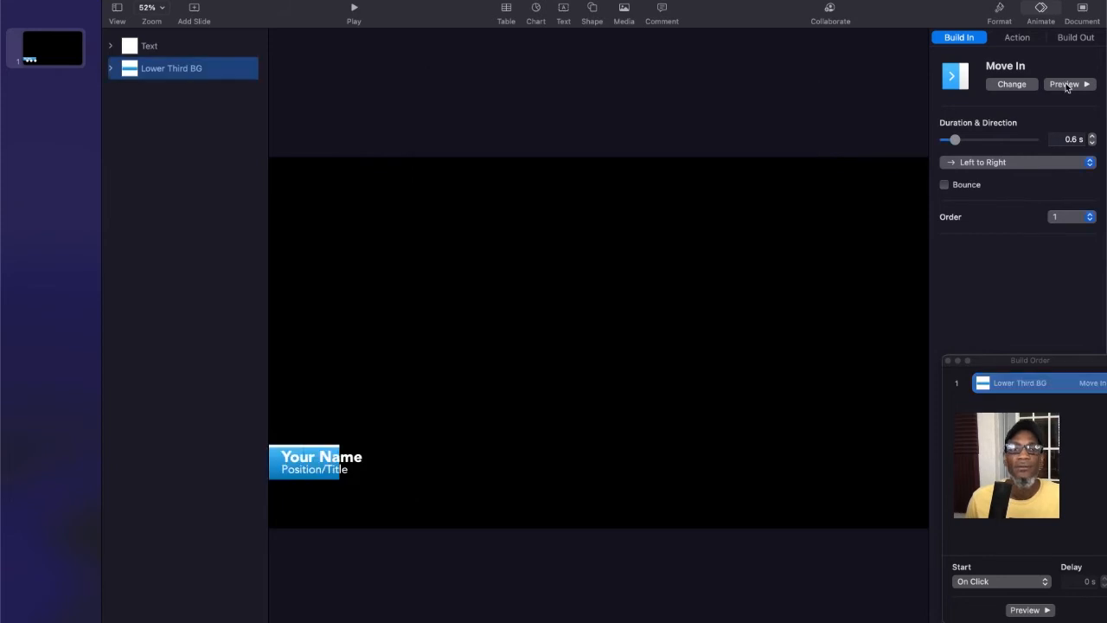
pyautogui.click(1066, 84)
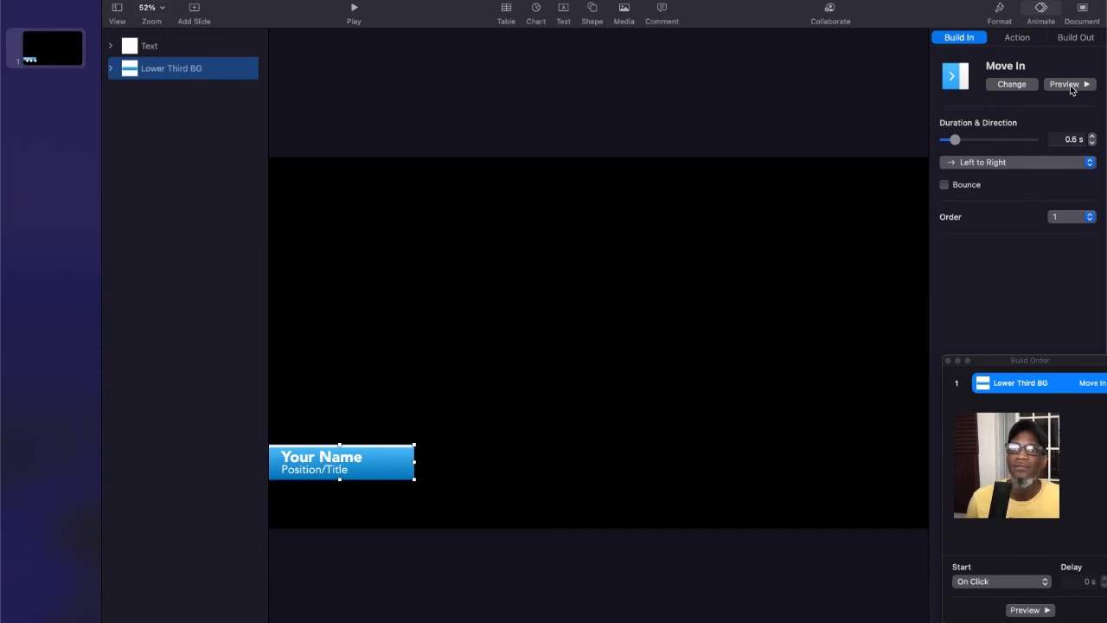
pyautogui.click(1066, 83)
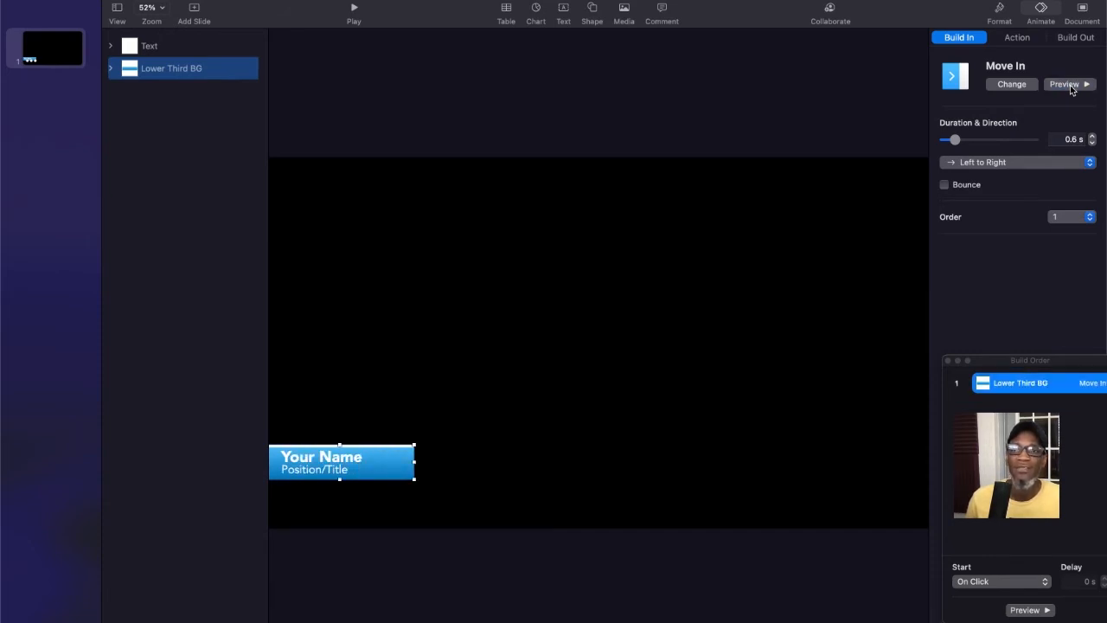
pyautogui.click(1069, 86)
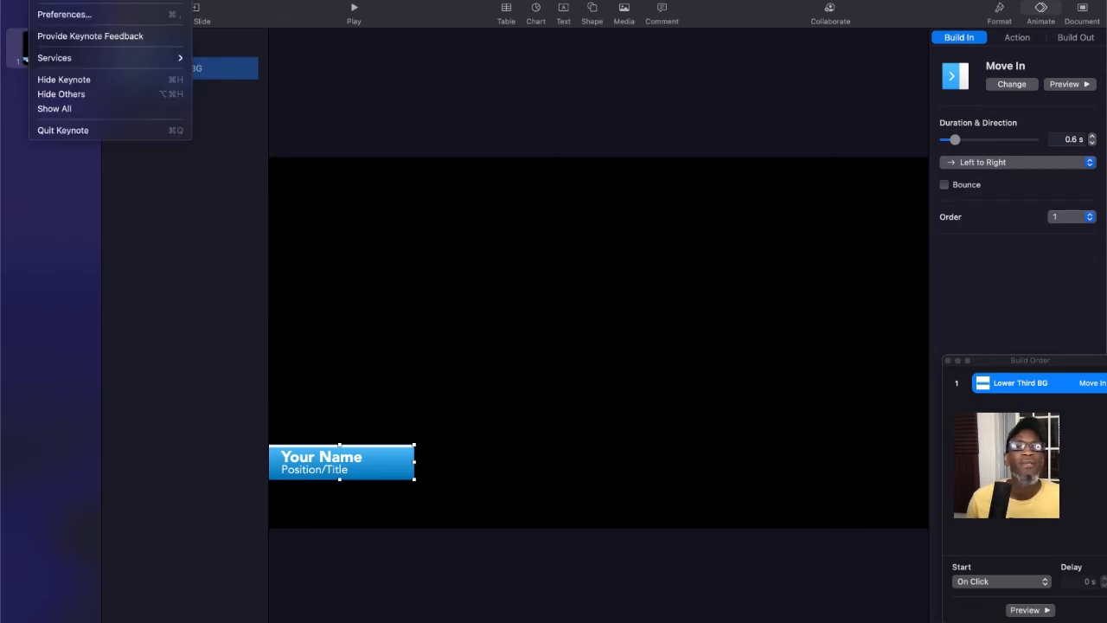
# - Check the motion blur option in the Slideshow preferences again and replay the Move In preview
pyautogui.click(65, 15)
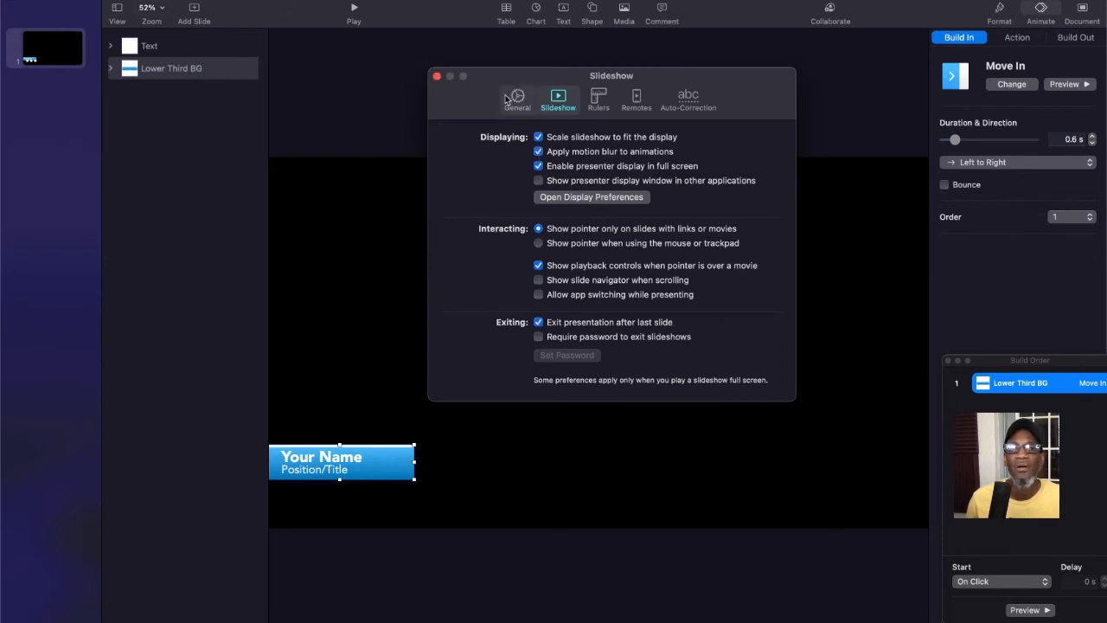
pyautogui.click(437, 77)
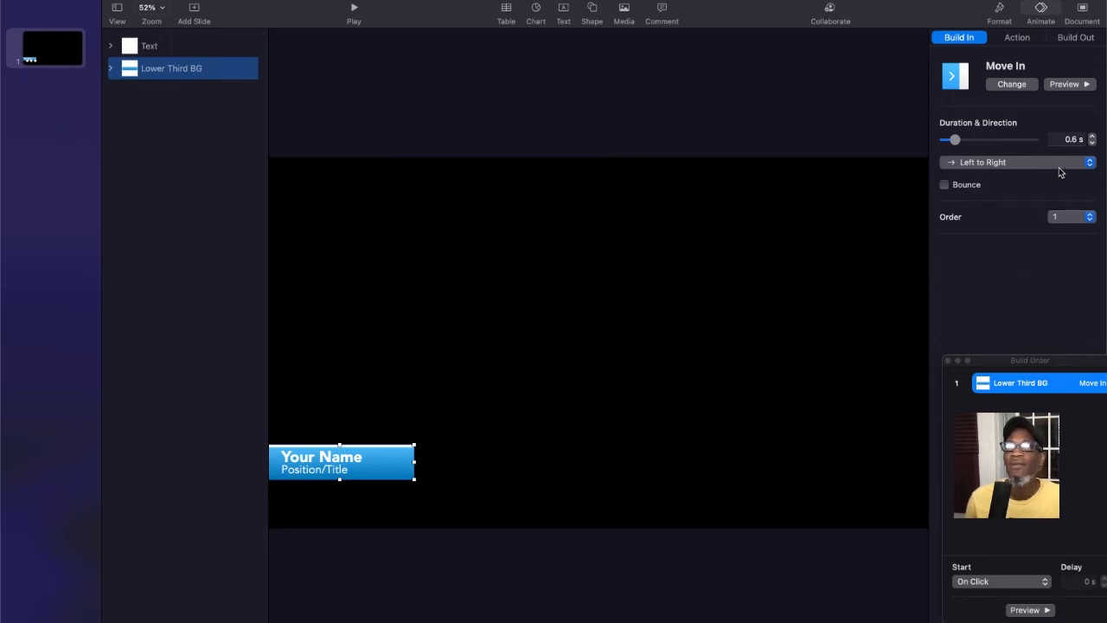
pyautogui.click(1067, 84)
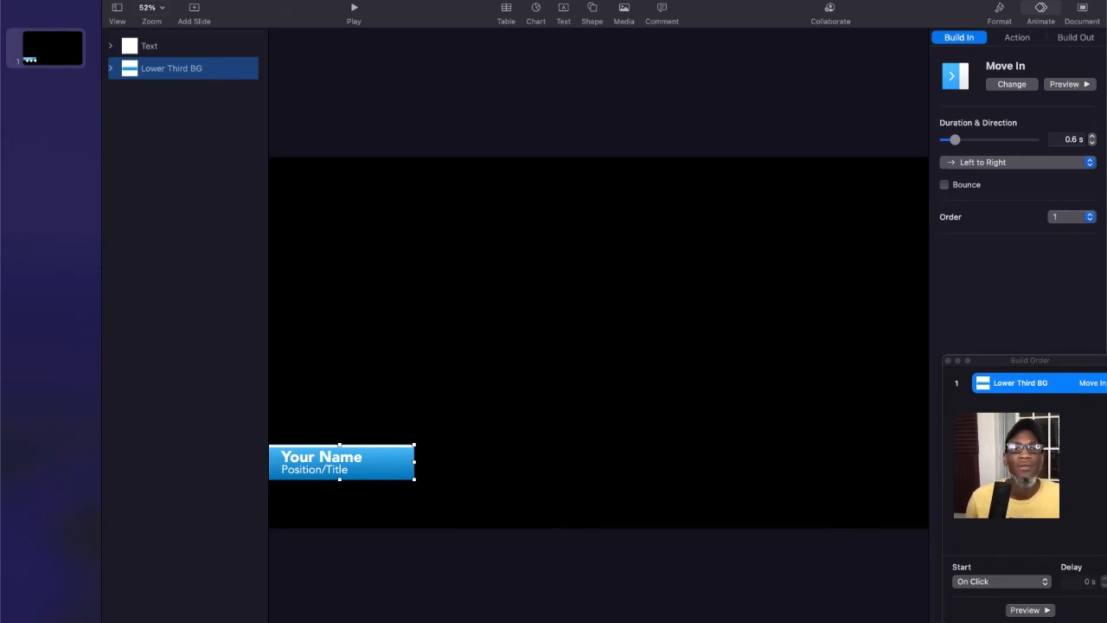
# - Add a Move In build-in effect to the Text group, turn off Bounce, set its duration to 0.6 s and preview it
pyautogui.click(170, 49)
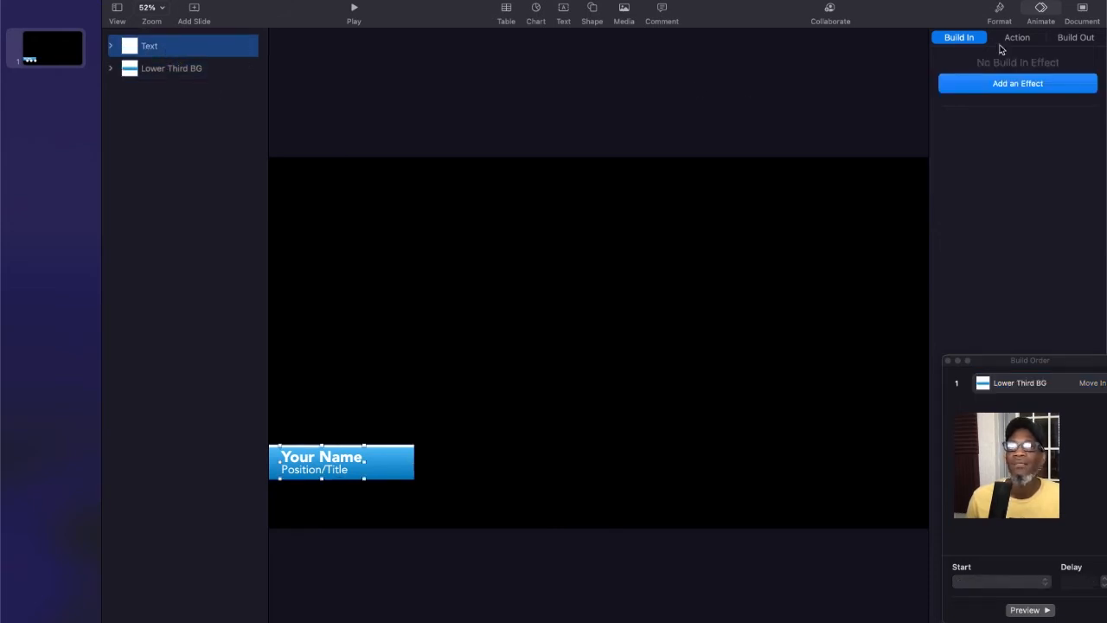
pyautogui.click(984, 86)
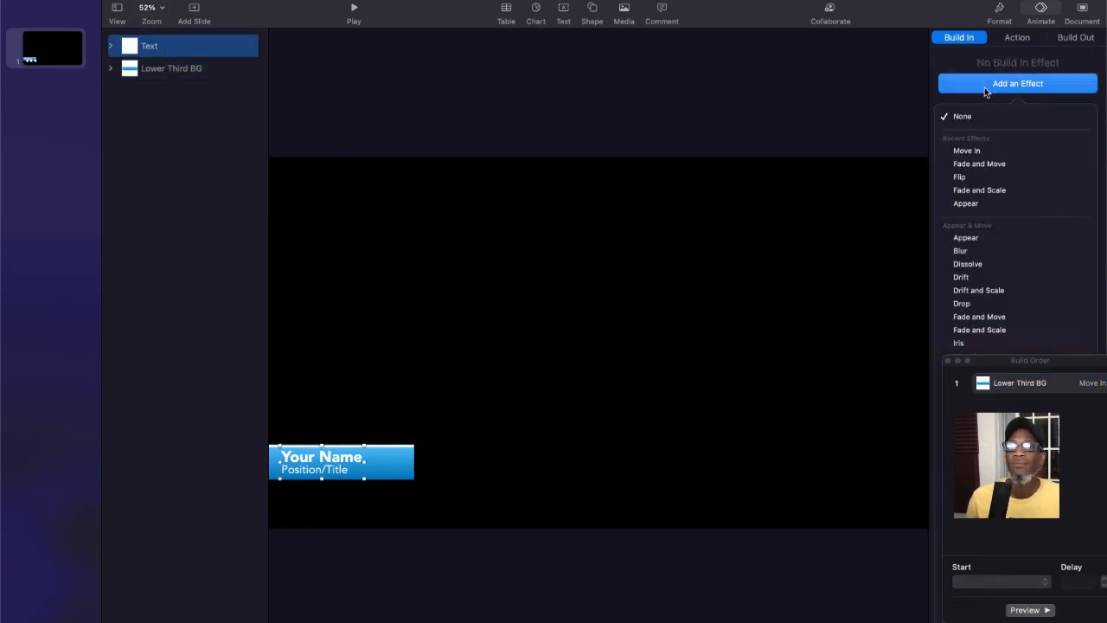
pyautogui.click(978, 151)
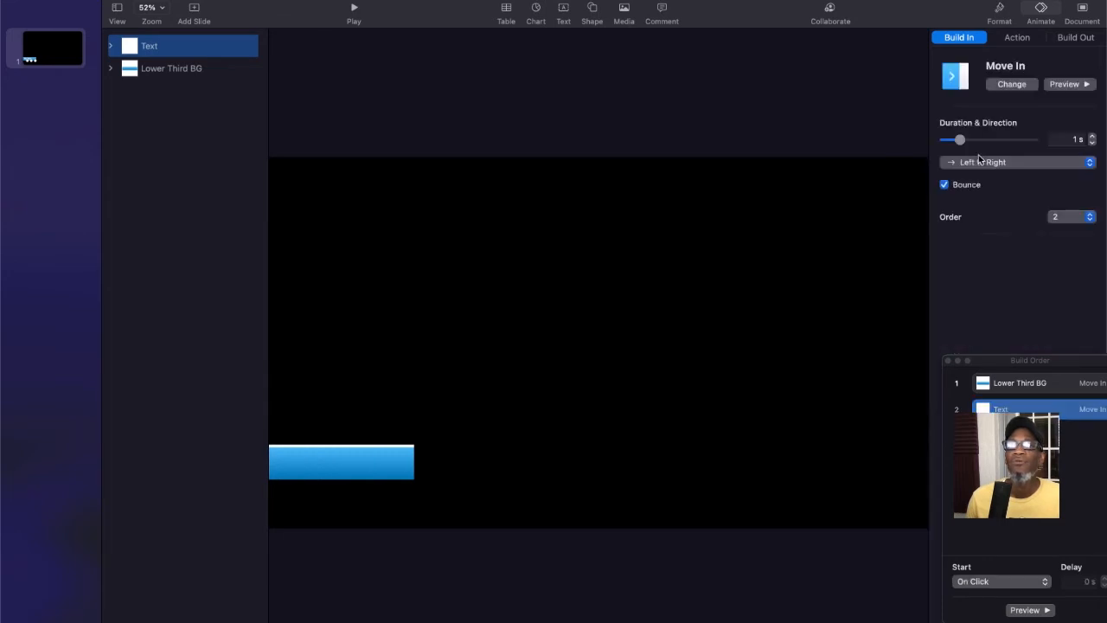
pyautogui.click(944, 185)
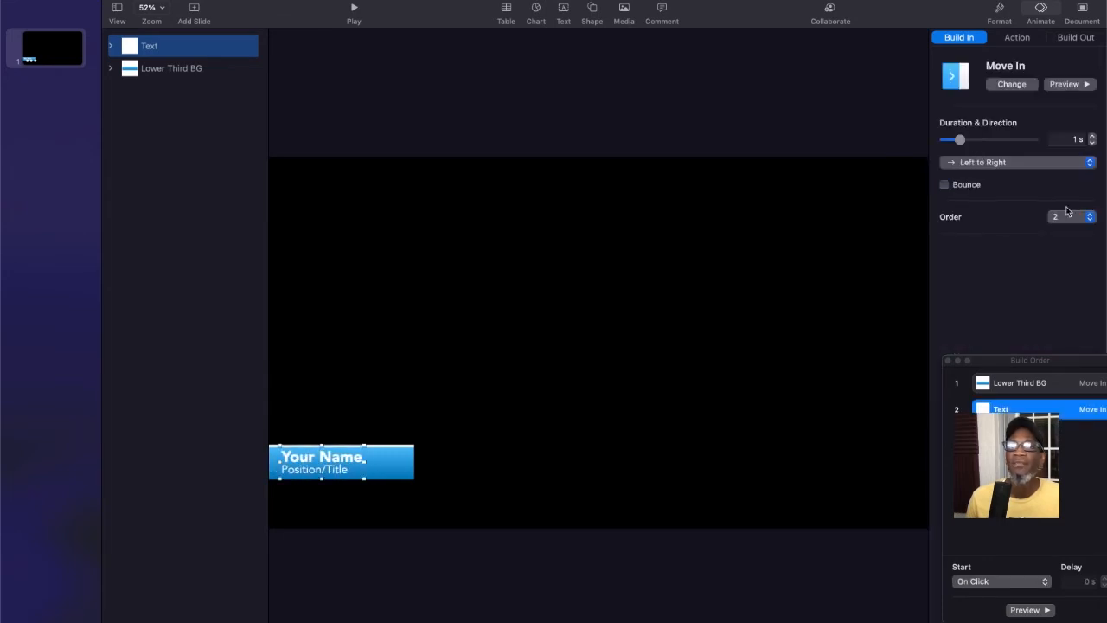
pyautogui.click(1093, 143)
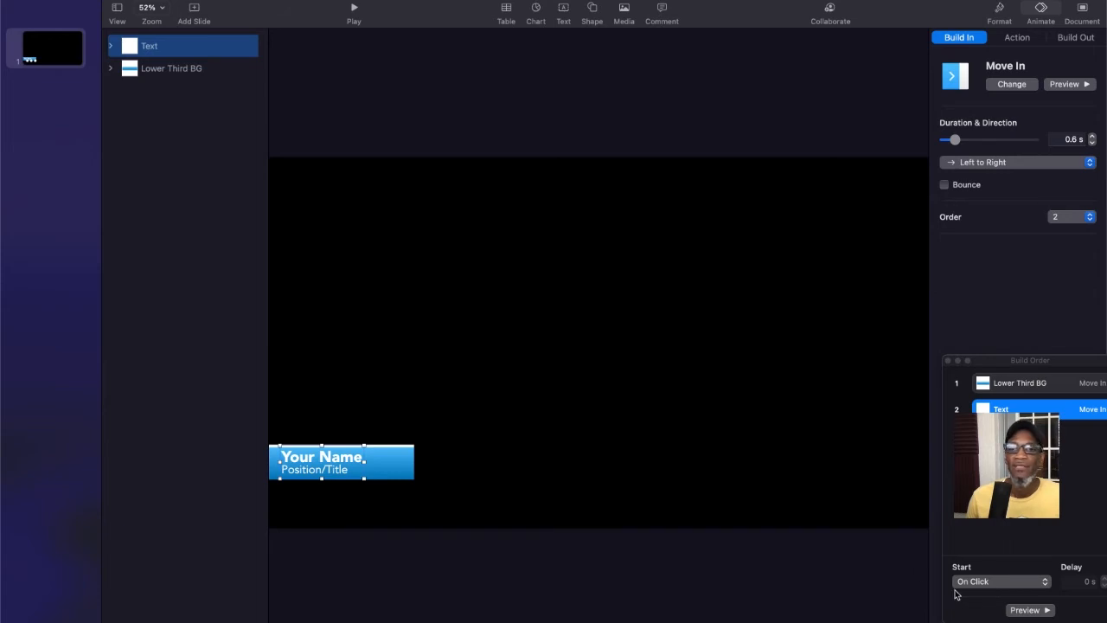
pyautogui.click(1066, 84)
pyautogui.click(1070, 84)
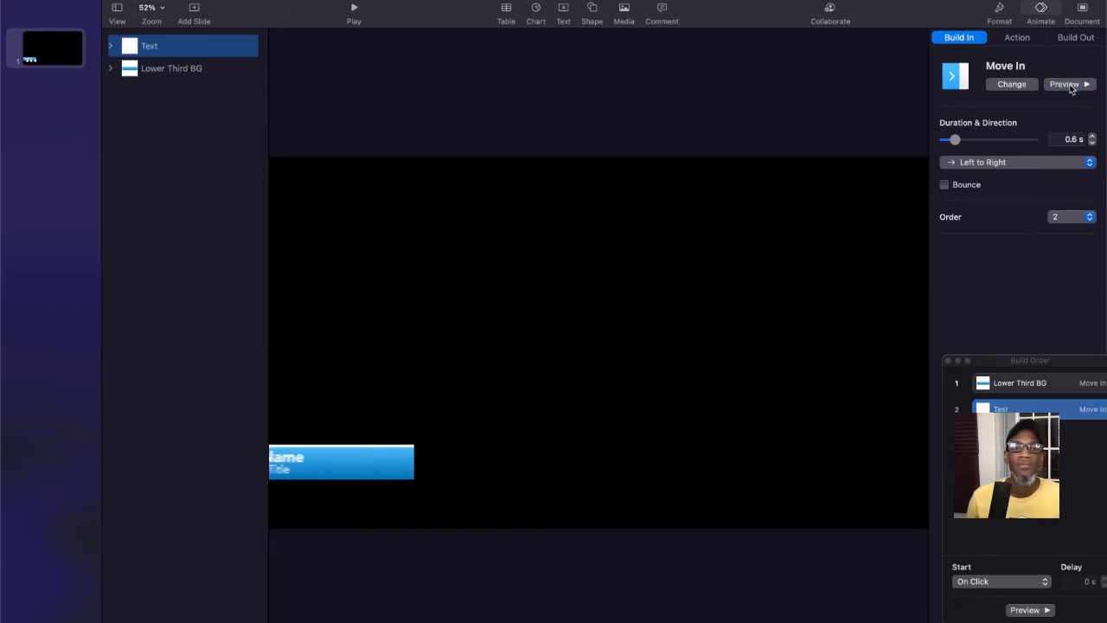
# - Select the Lower Third BG build and move the Build Order window over the slide's empty area
pyautogui.click(1006, 385)
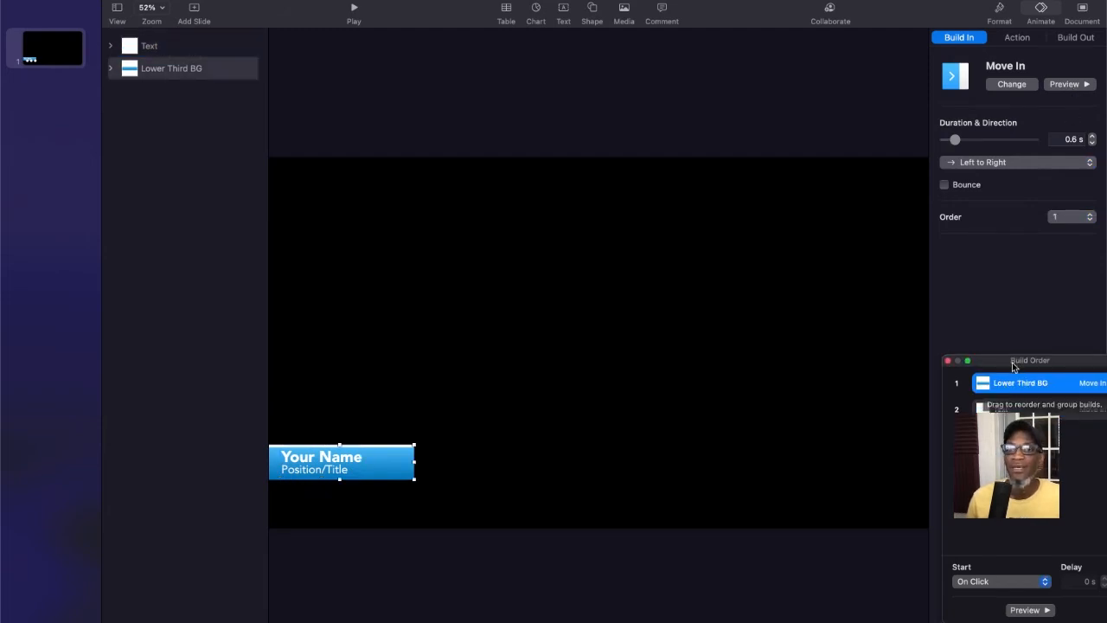
pyautogui.moveTo(1014, 366); pyautogui.dragTo(702, 183)
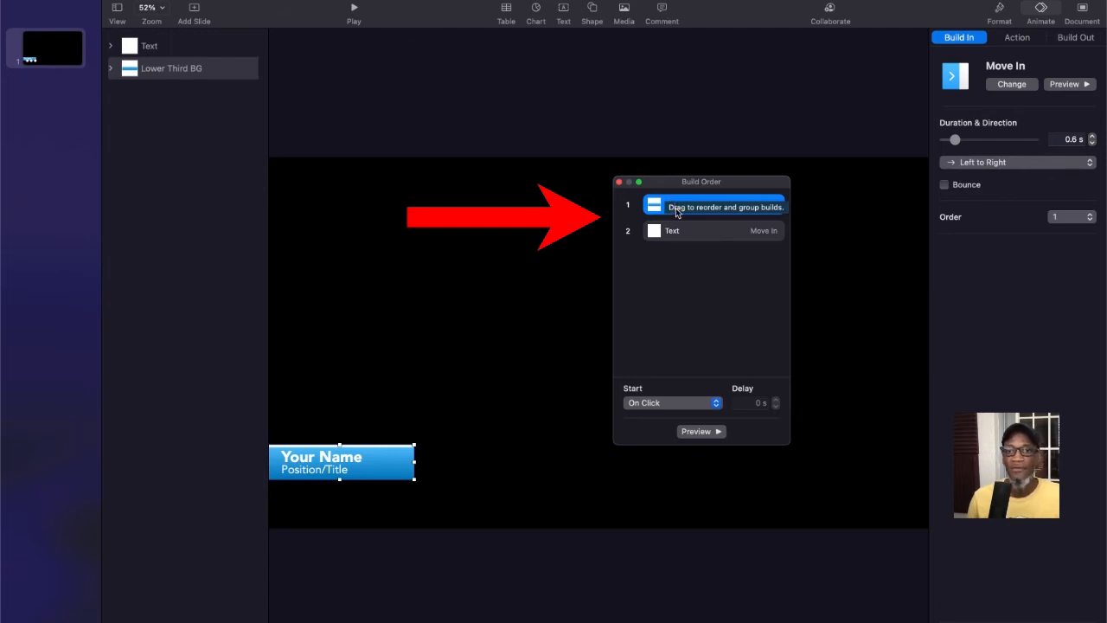
pyautogui.moveTo(710, 183); pyautogui.dragTo(787, 178)
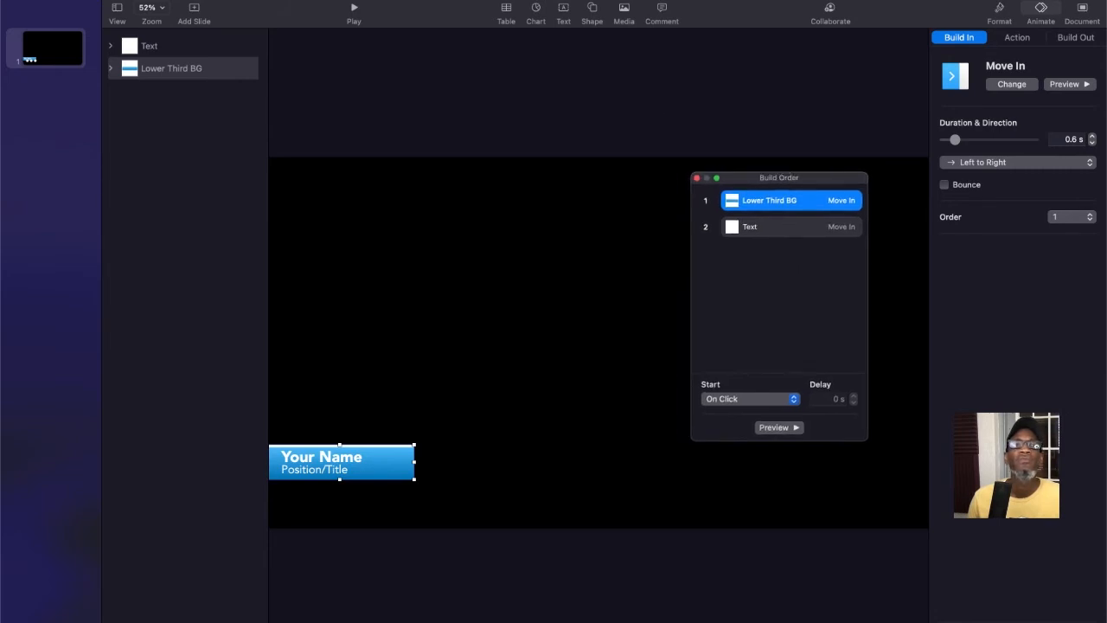
# - Hide the Build Order window, show it again and reposition it over the slide
pyautogui.click(299, 0)
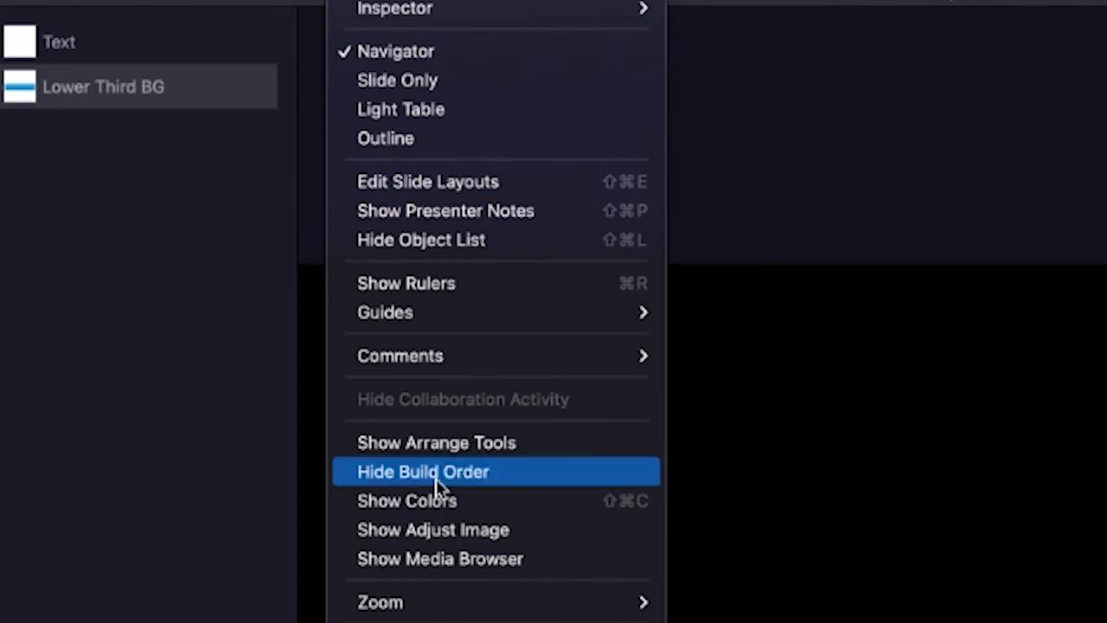
pyautogui.click(437, 486)
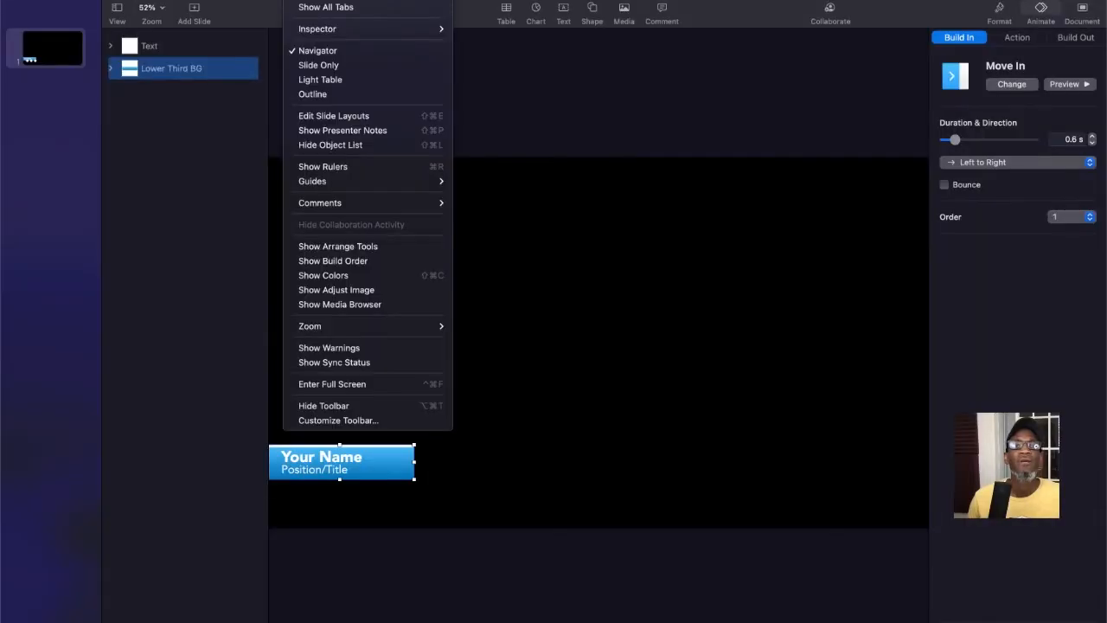
pyautogui.click(326, 260)
pyautogui.moveTo(811, 179); pyautogui.dragTo(740, 135)
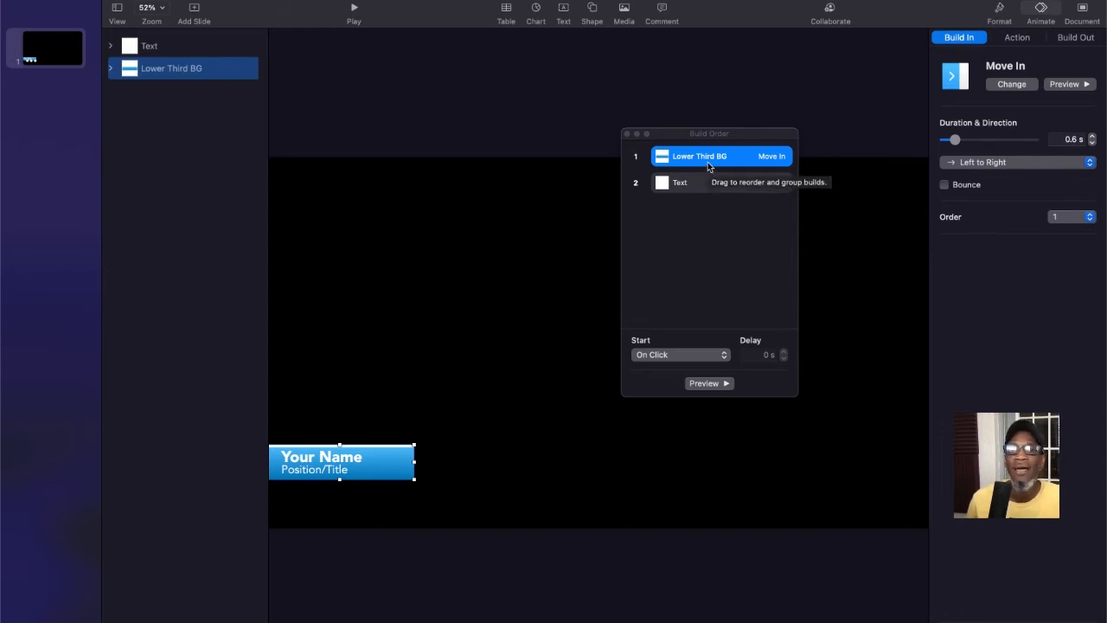
# - Join the Text build to the Lower Third BG build in the build order, and separate them again
pyautogui.click(712, 185)
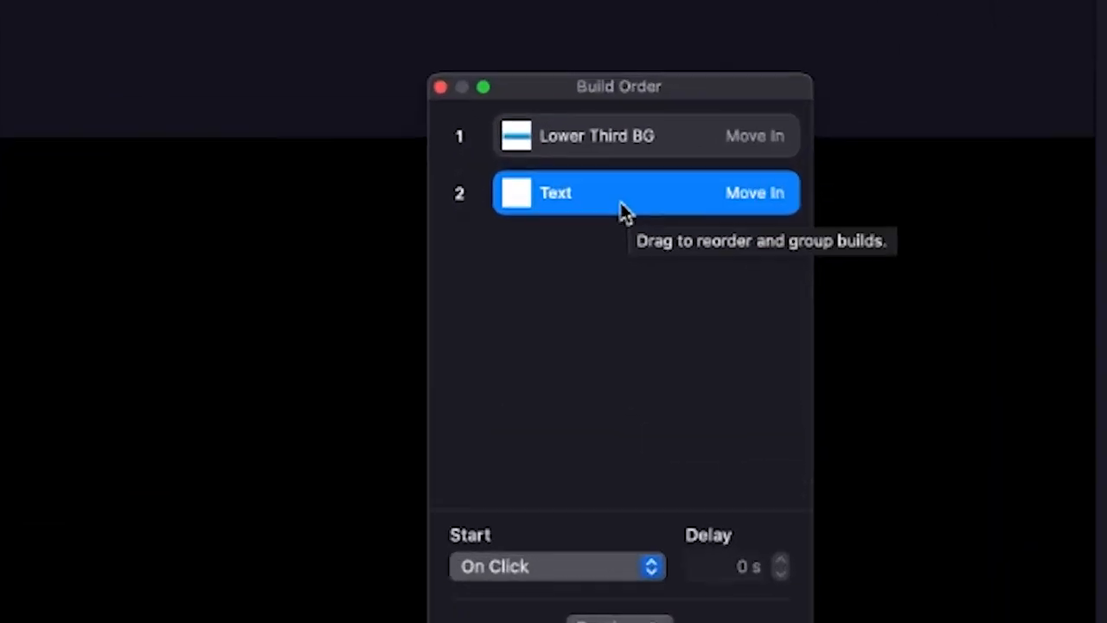
pyautogui.moveTo(619, 205); pyautogui.dragTo(619, 162)
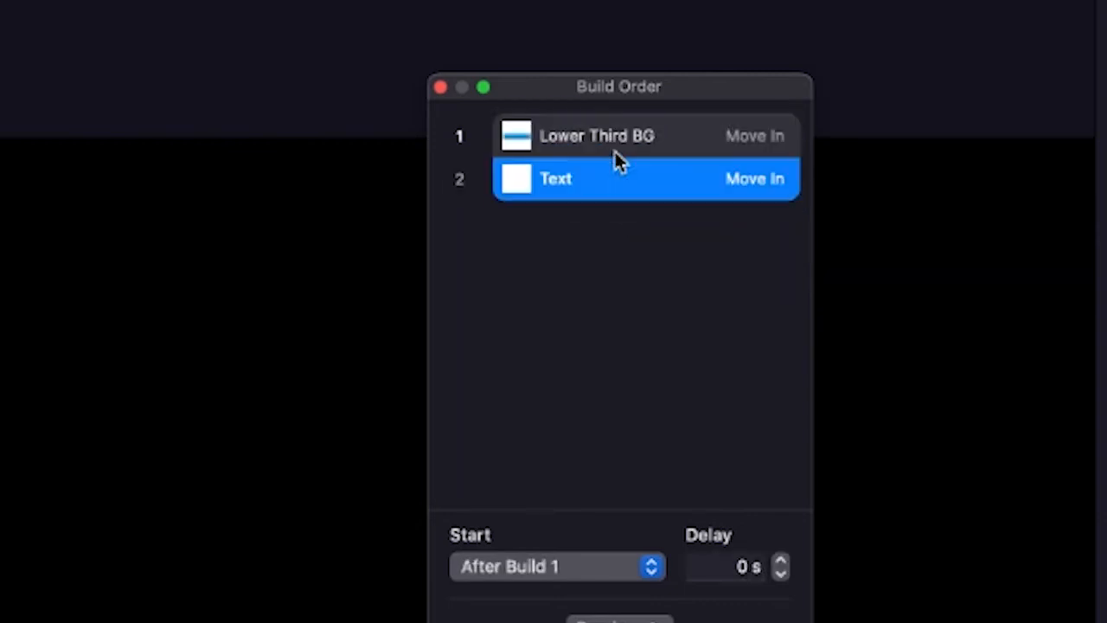
pyautogui.click(556, 315)
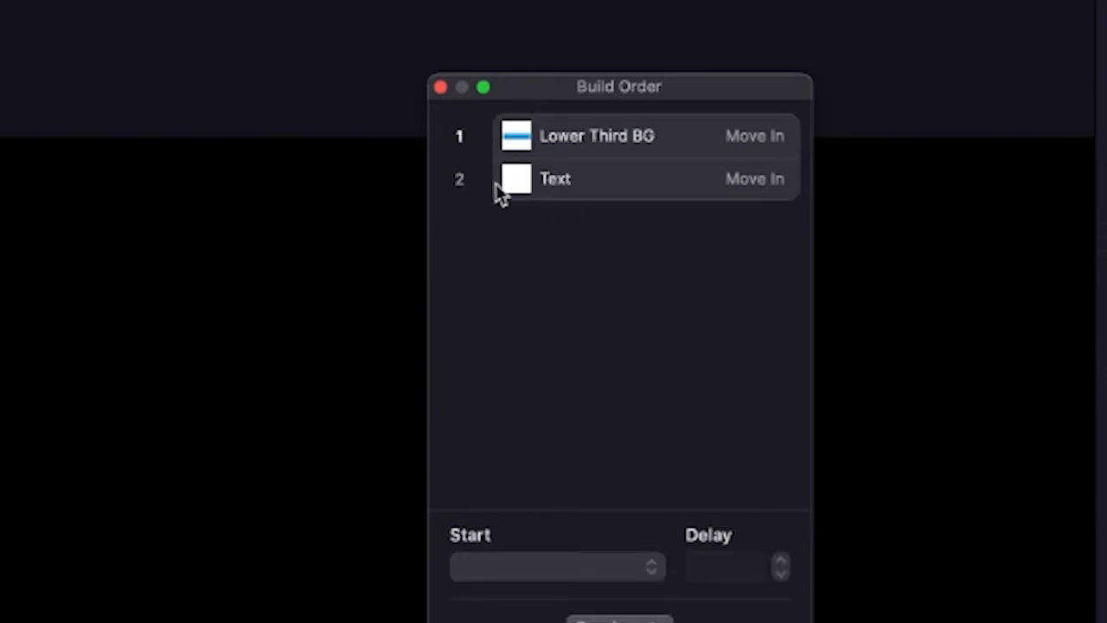
pyautogui.click(580, 175)
pyautogui.moveTo(585, 181); pyautogui.dragTo(593, 223)
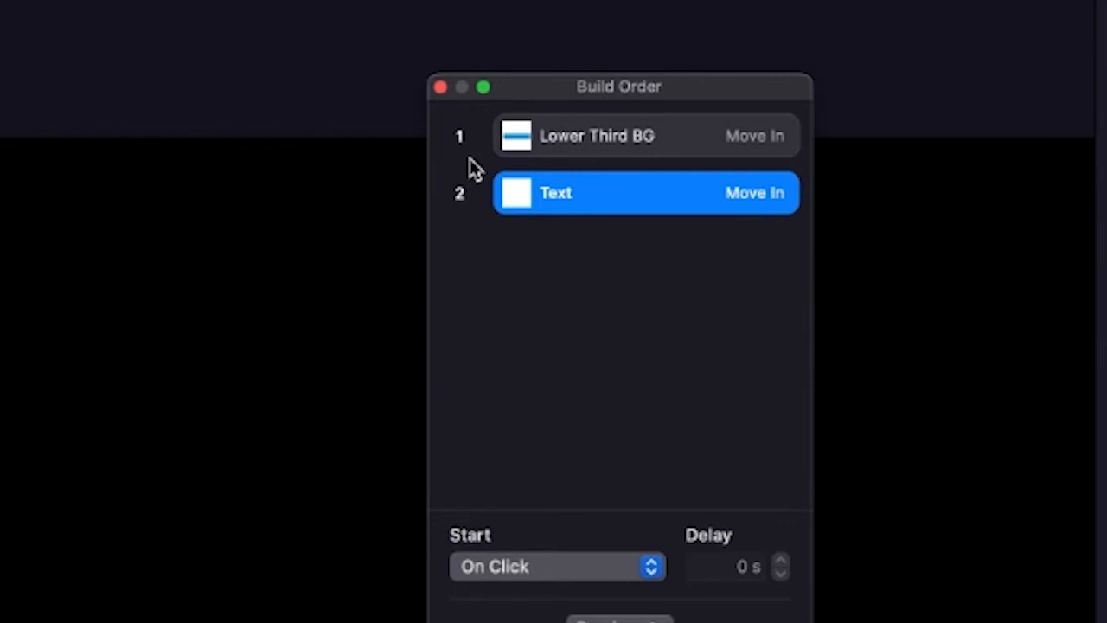
# - Group the Text build under the Lower Third BG build so it starts After Build 1, and preview the sequence
pyautogui.moveTo(586, 199); pyautogui.dragTo(590, 151)
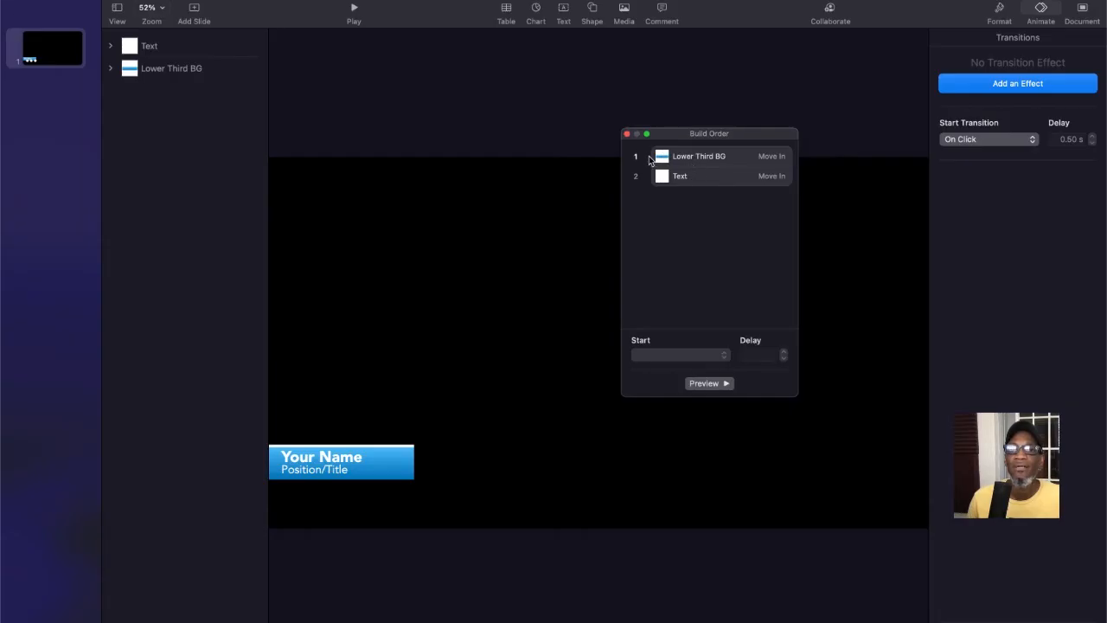
pyautogui.click(705, 383)
pyautogui.click(705, 383)
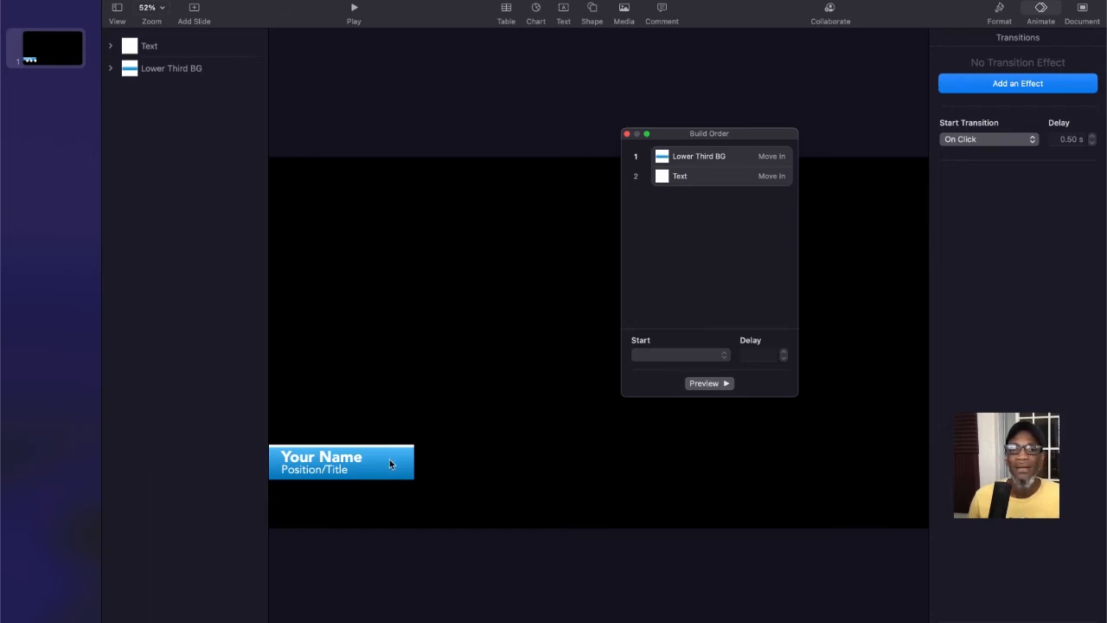
# - Set the Text build to start With Build 1 and preview both builds together
pyautogui.click(714, 160)
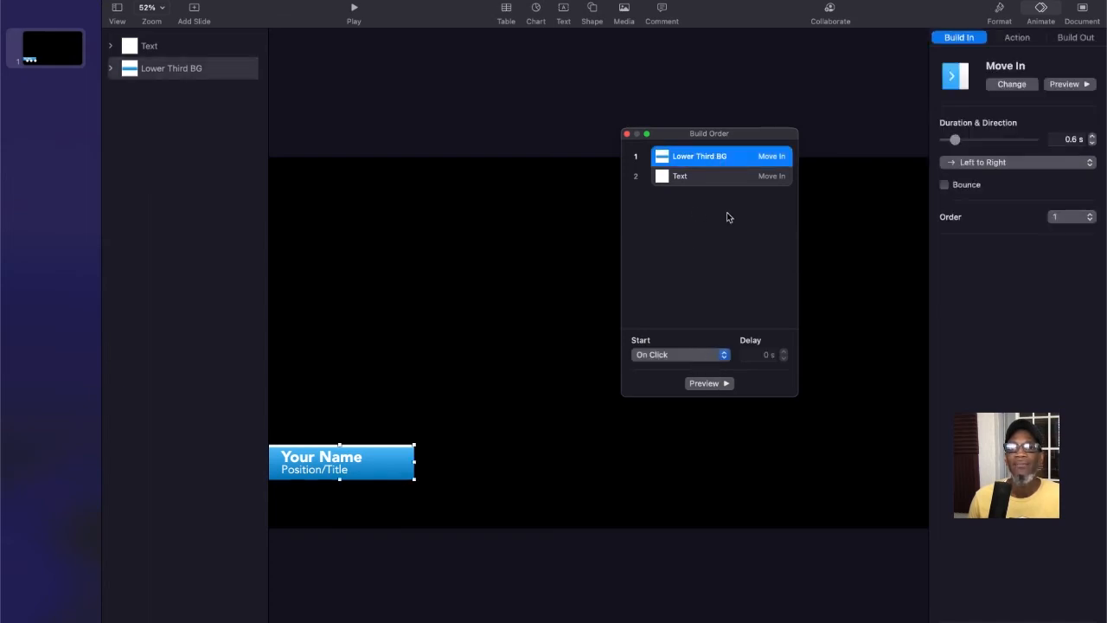
pyautogui.click(712, 177)
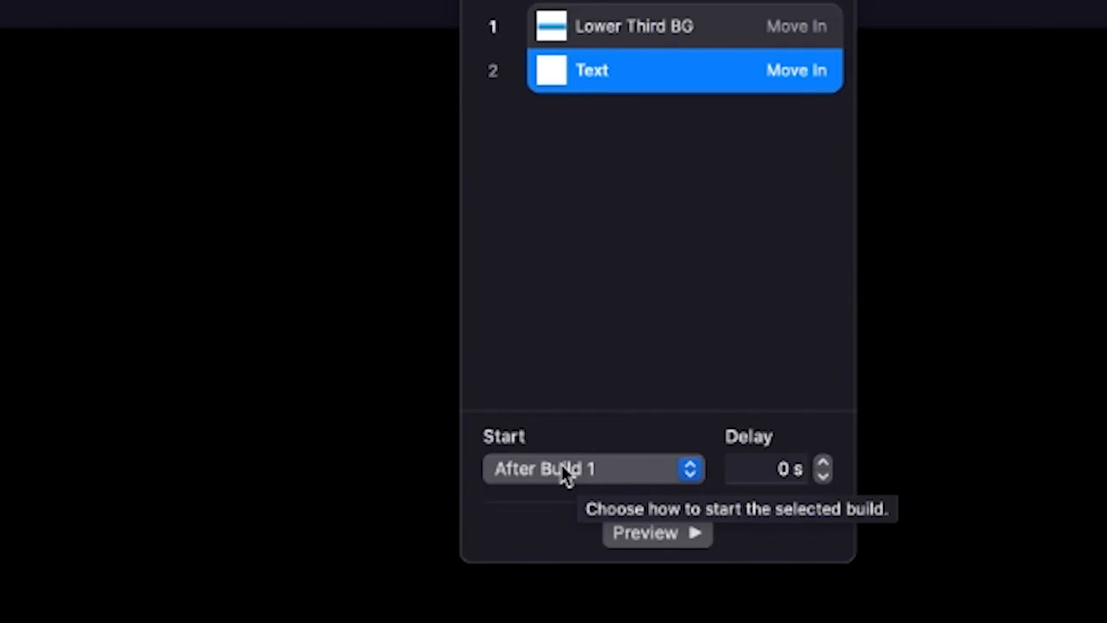
pyautogui.click(566, 473)
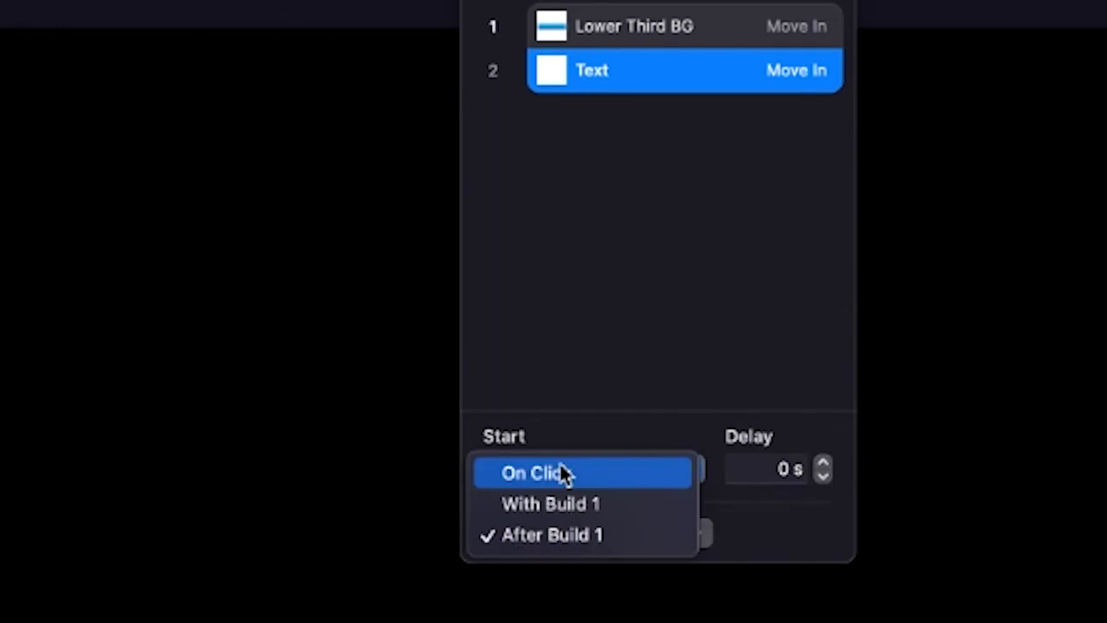
pyautogui.click(565, 502)
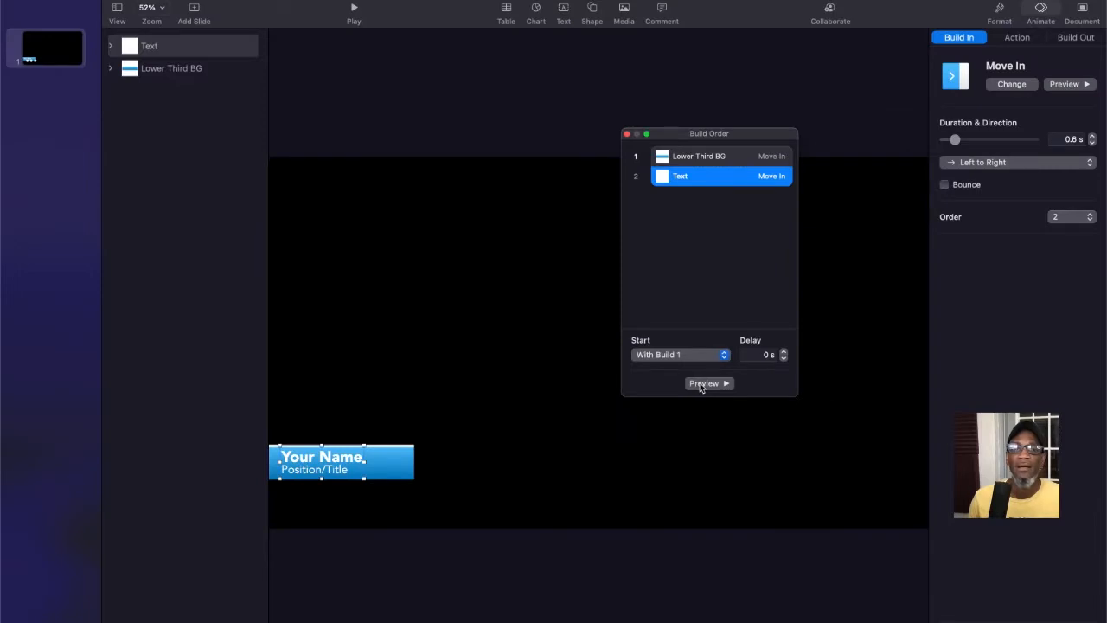
pyautogui.click(703, 383)
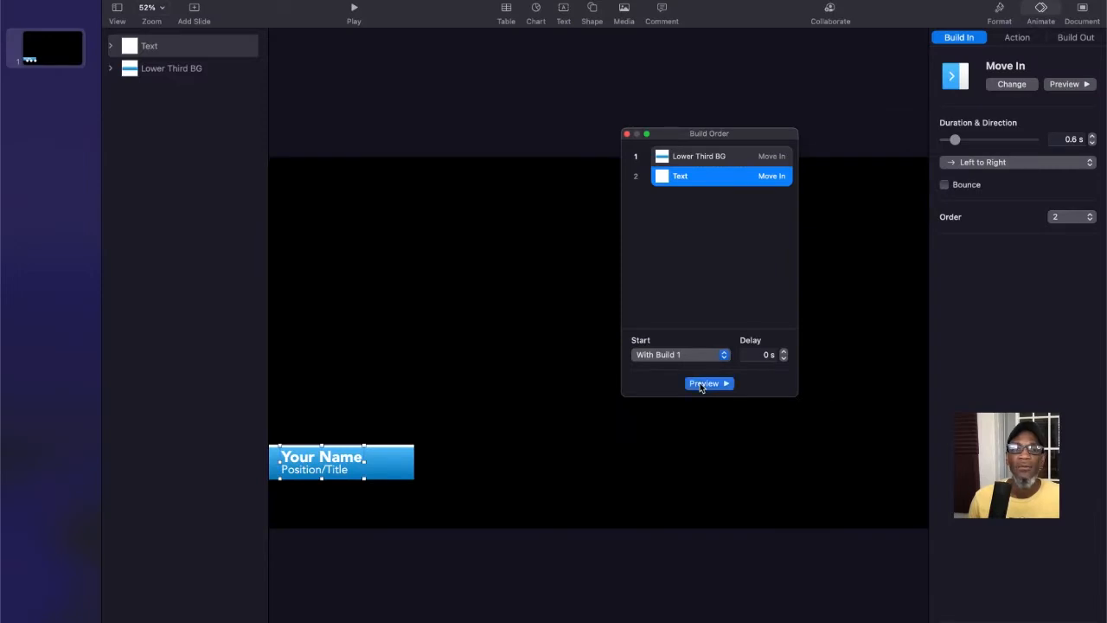
pyautogui.click(701, 384)
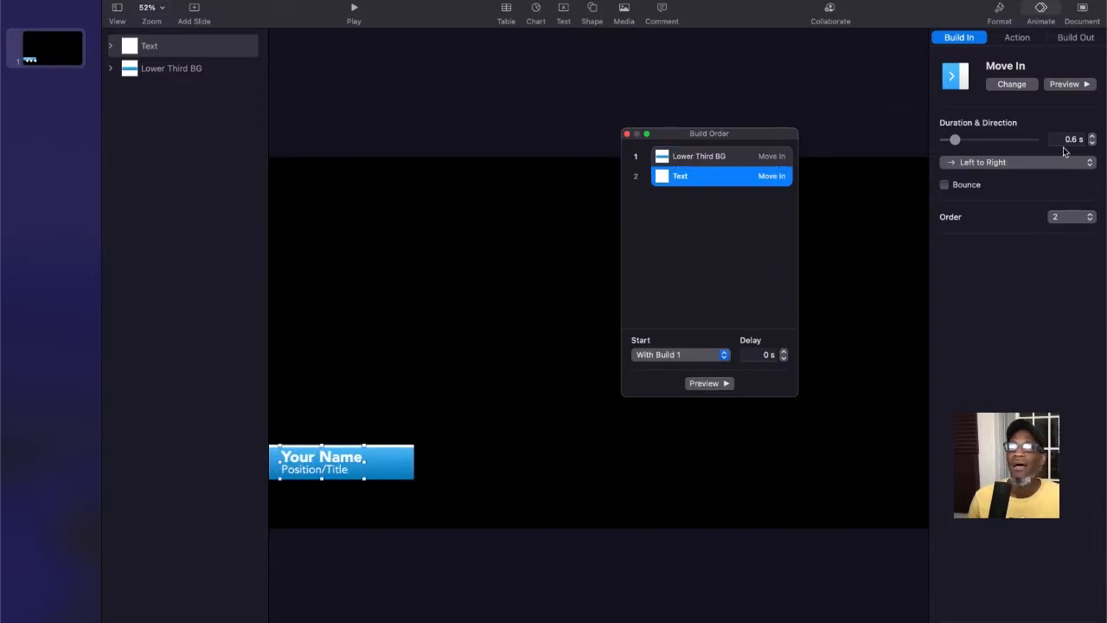
# - Set the Text group's Move In duration to 1 s and preview the combined builds several times
pyautogui.click(719, 156)
pyautogui.click(723, 169)
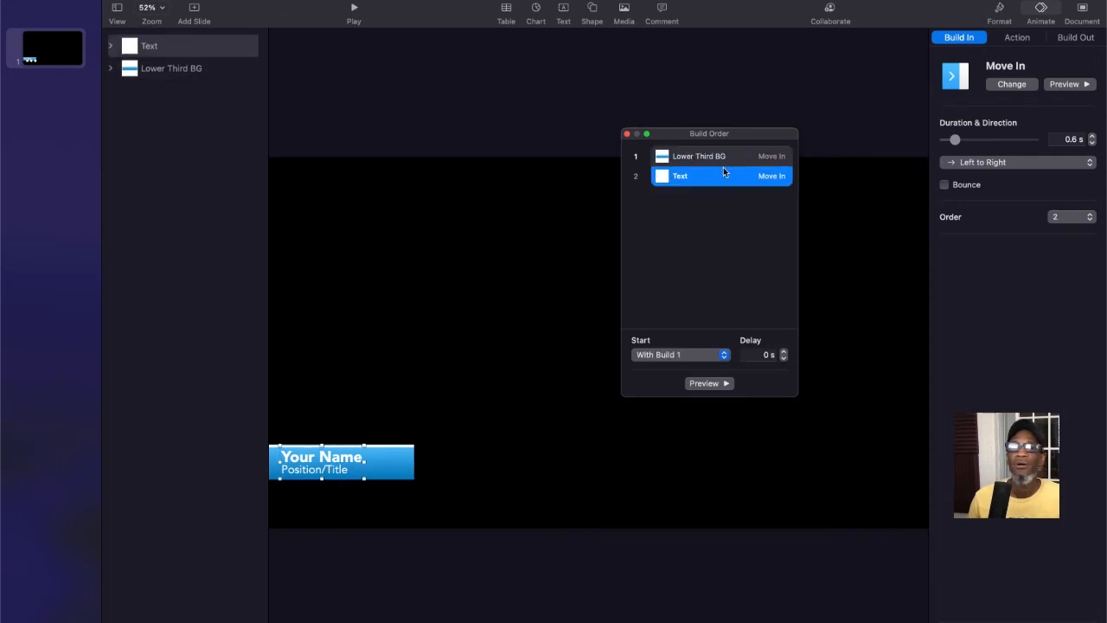
pyautogui.click(1093, 136)
pyautogui.click(1094, 136)
pyautogui.click(1093, 135)
pyautogui.click(1093, 144)
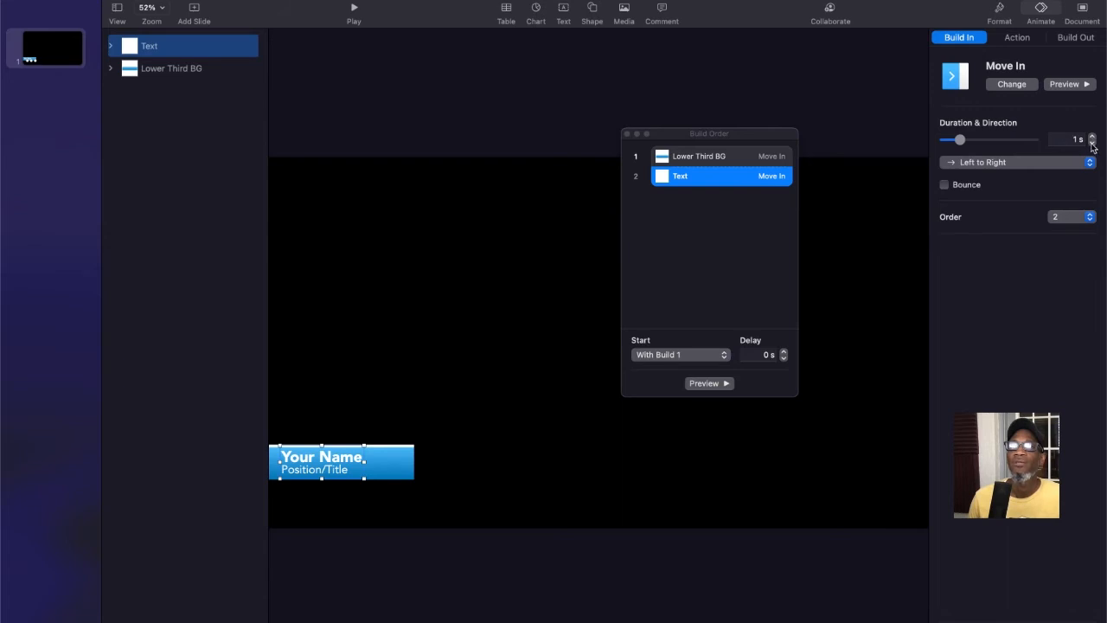
pyautogui.click(709, 383)
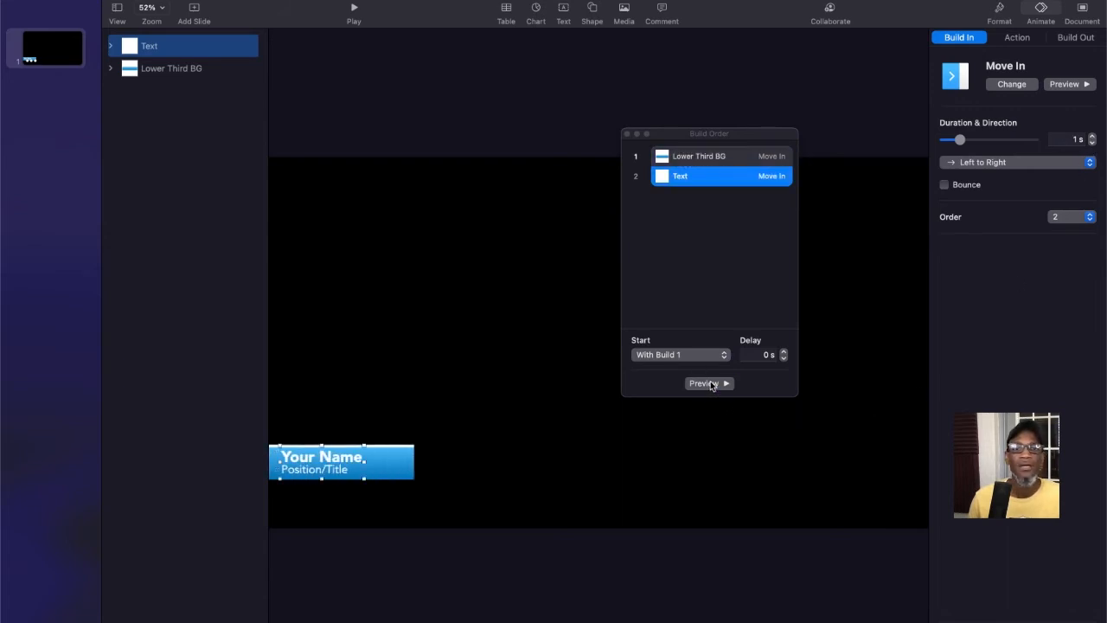
pyautogui.click(711, 384)
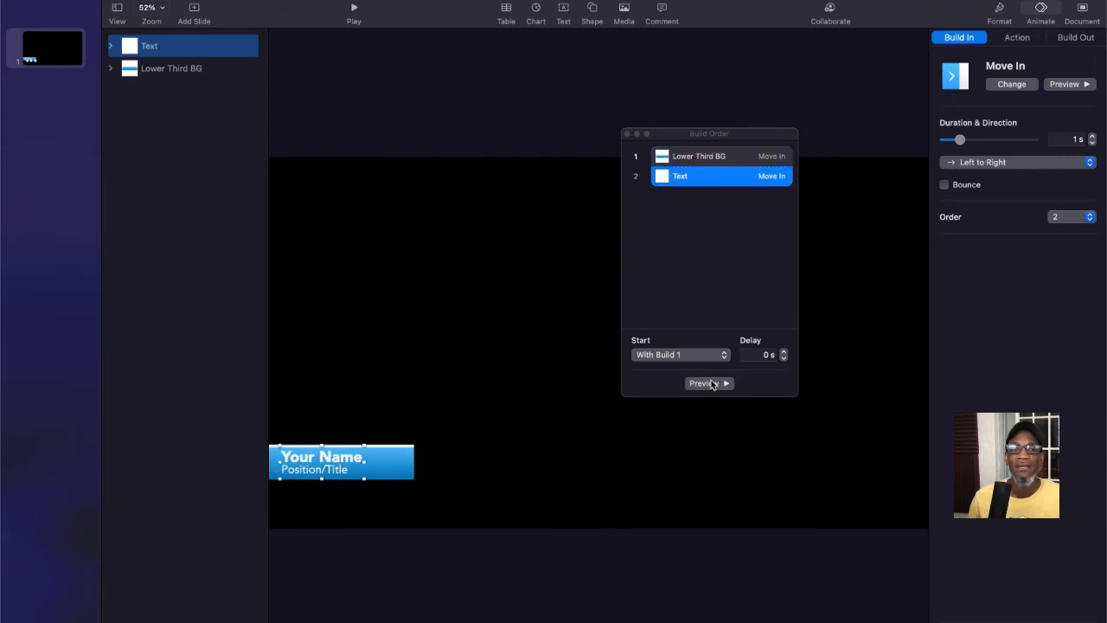
pyautogui.click(711, 383)
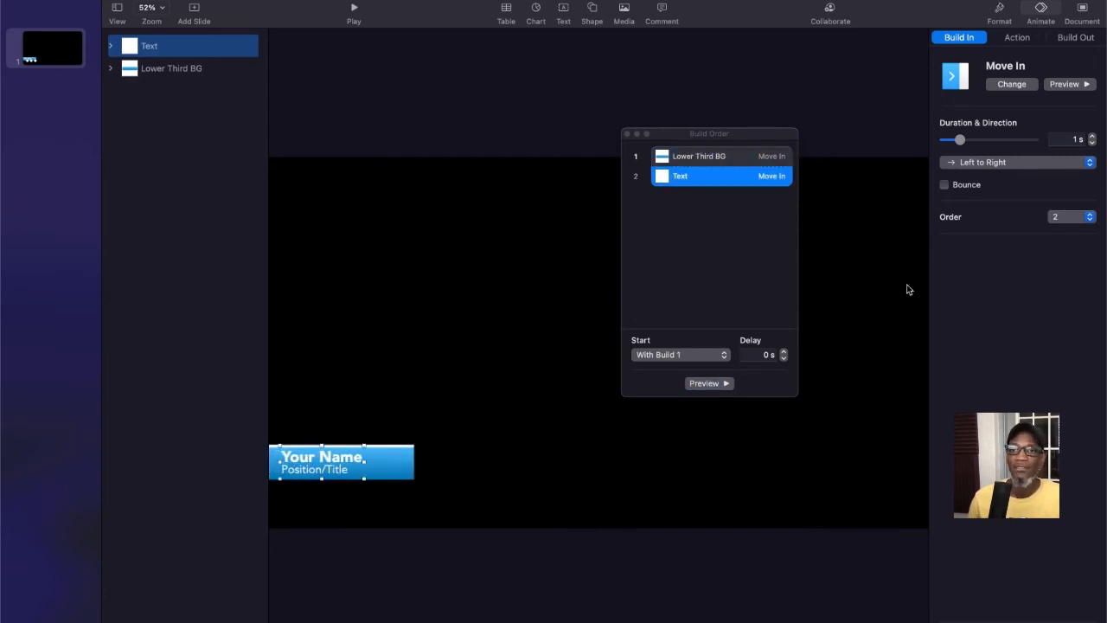
# - Set the Text group's Move In duration to 0.6 s and replay the combined builds
pyautogui.click(1093, 142)
pyautogui.click(1092, 143)
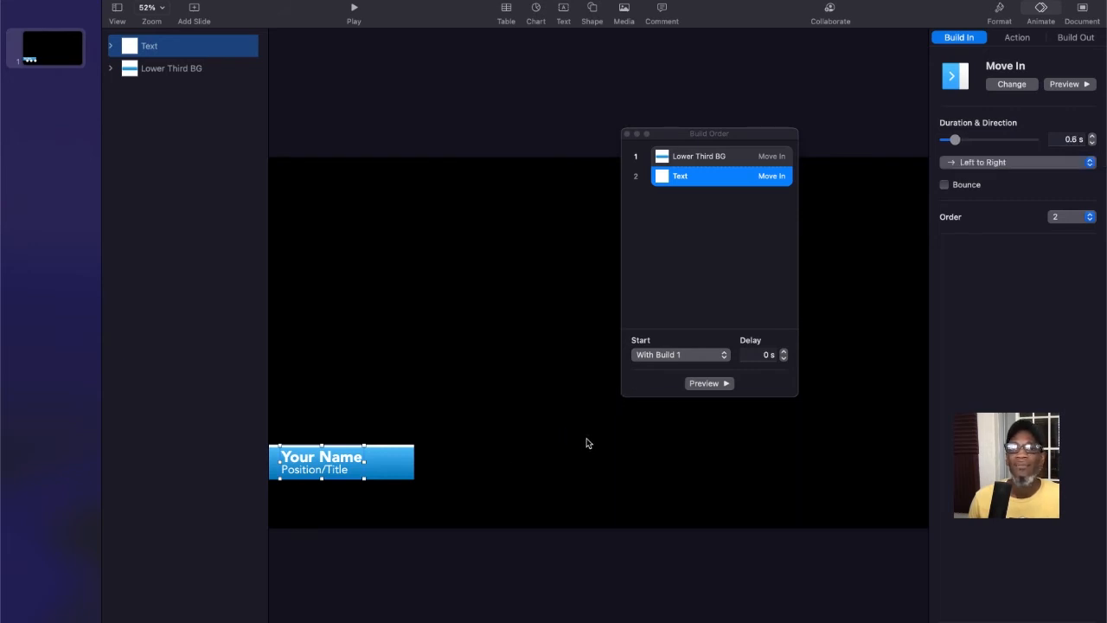
pyautogui.click(707, 384)
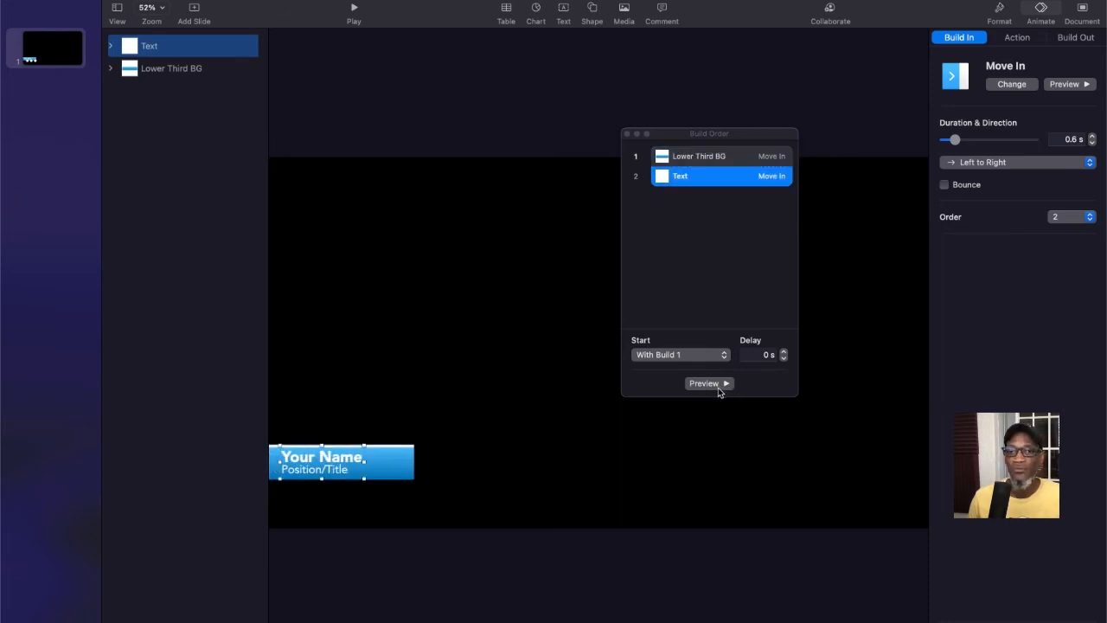
pyautogui.click(708, 383)
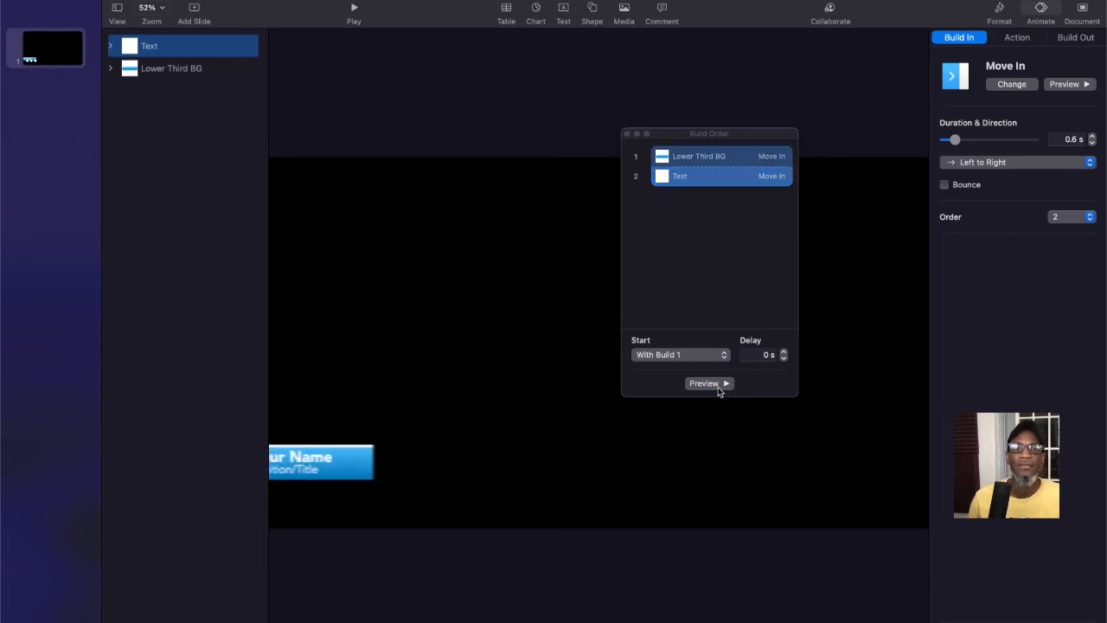
pyautogui.click(421, 533)
pyautogui.click(328, 465)
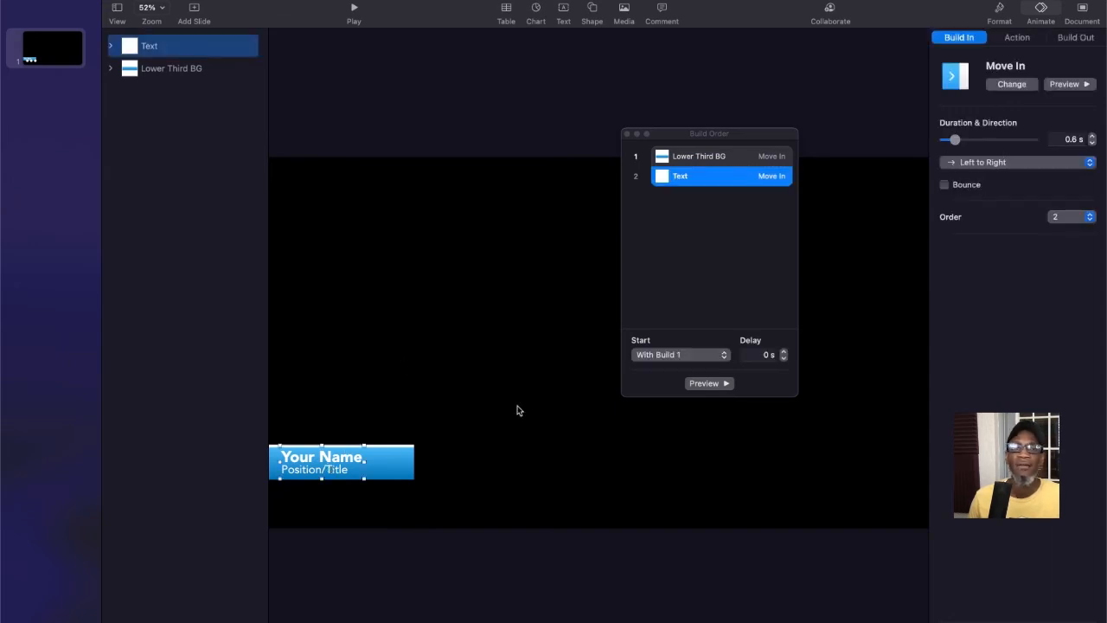
pyautogui.click(381, 382)
pyautogui.click(386, 456)
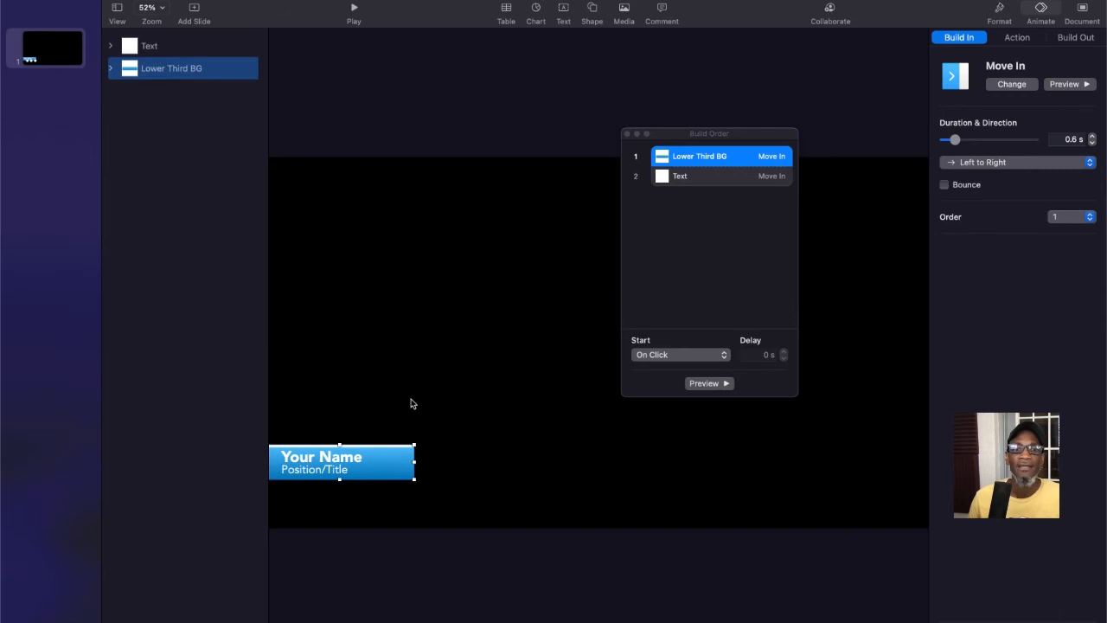
pyautogui.click(470, 489)
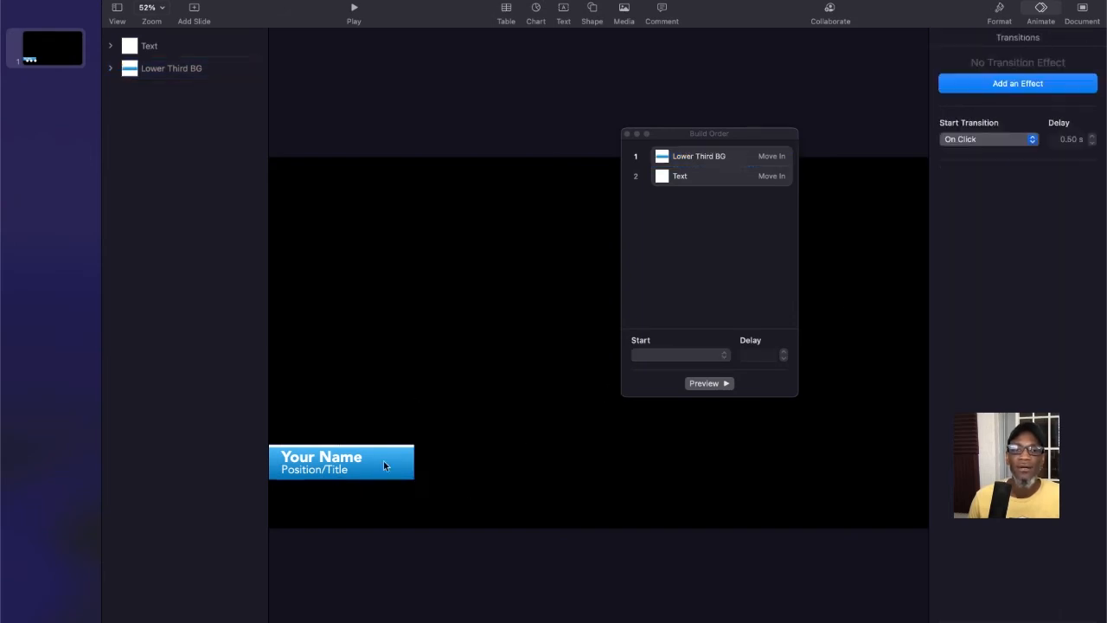
# - Compare the Move In settings of the Text and Lower Third BG groups and preview the combined builds
pyautogui.click(339, 466)
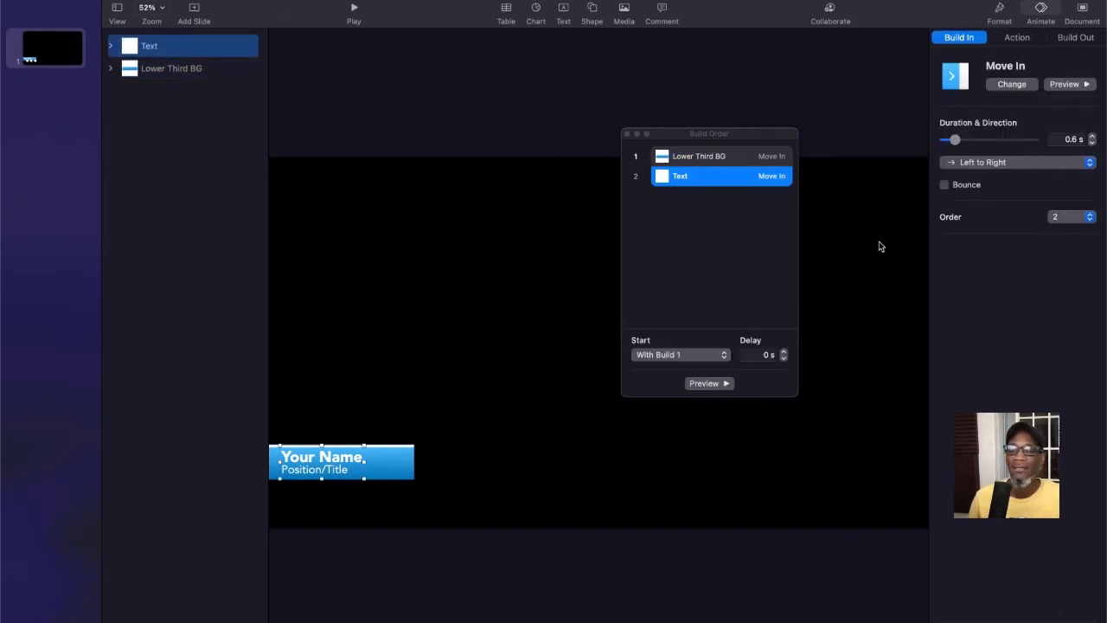
pyautogui.click(391, 459)
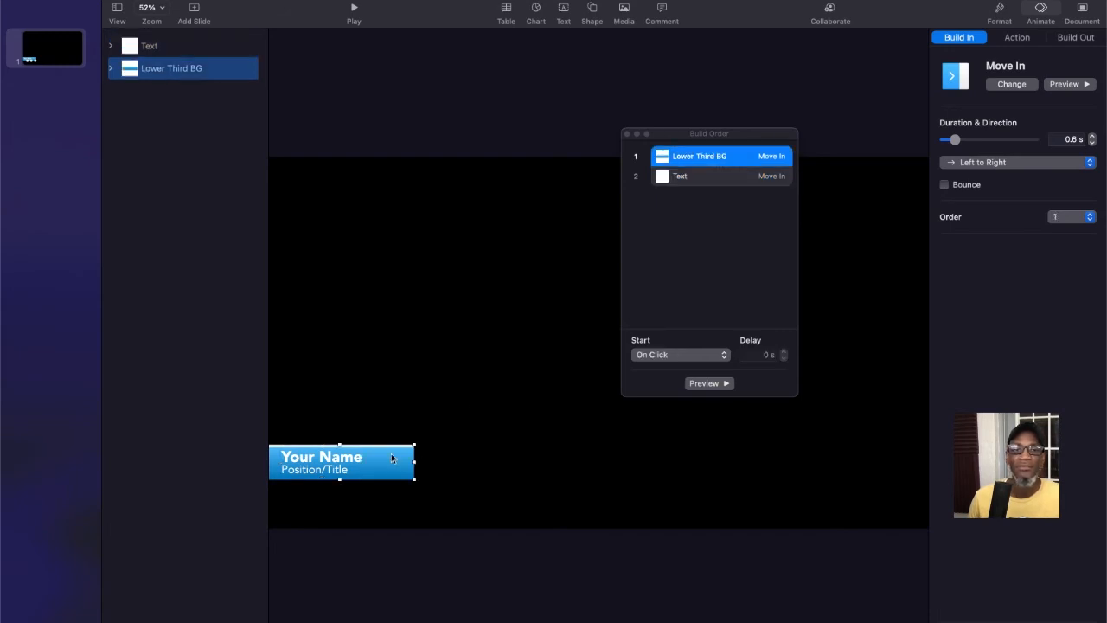
pyautogui.click(361, 461)
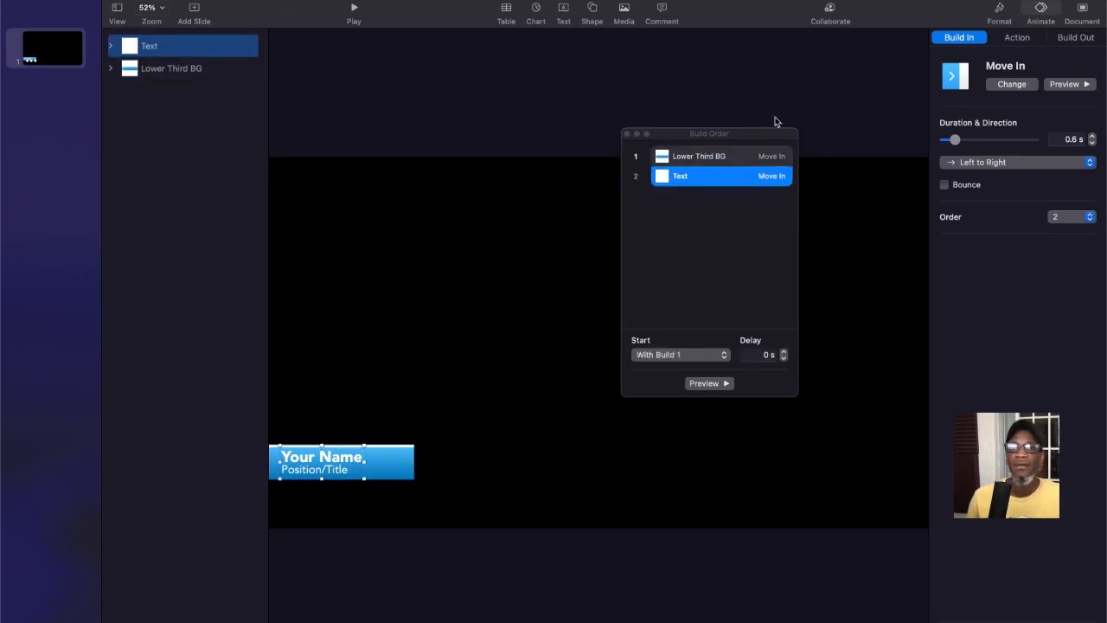
pyautogui.click(406, 459)
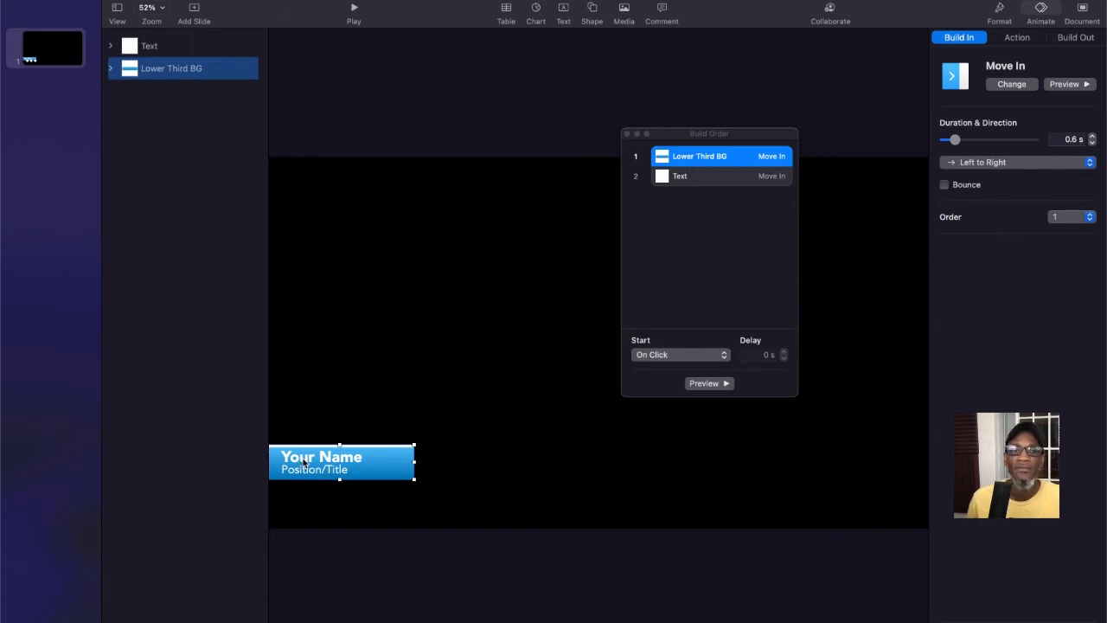
pyautogui.click(303, 463)
pyautogui.click(386, 437)
pyautogui.click(371, 455)
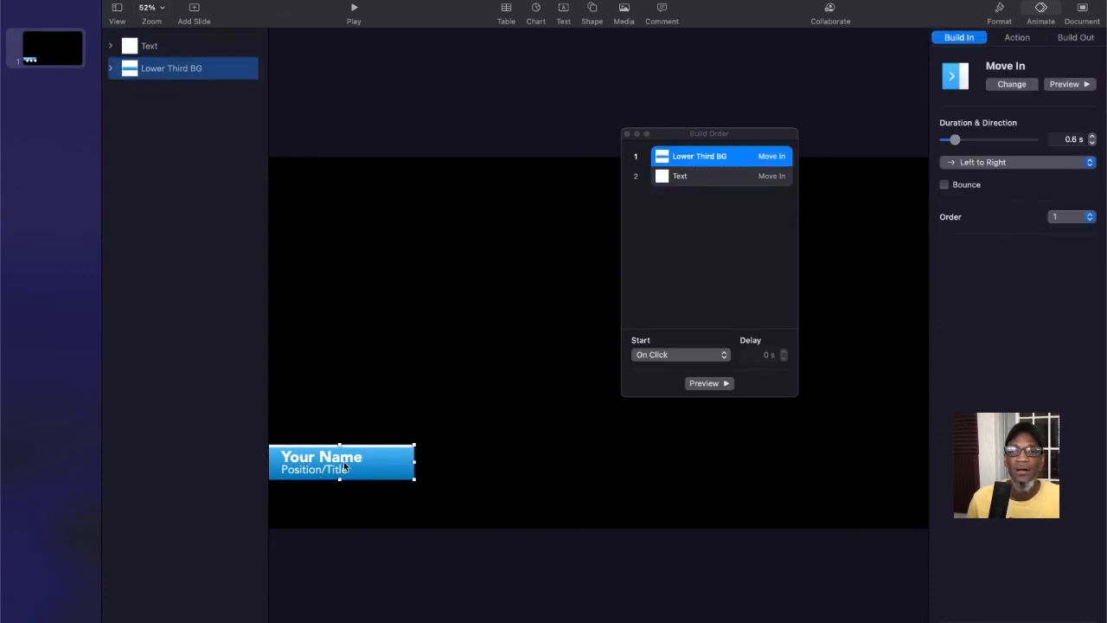
pyautogui.click(705, 384)
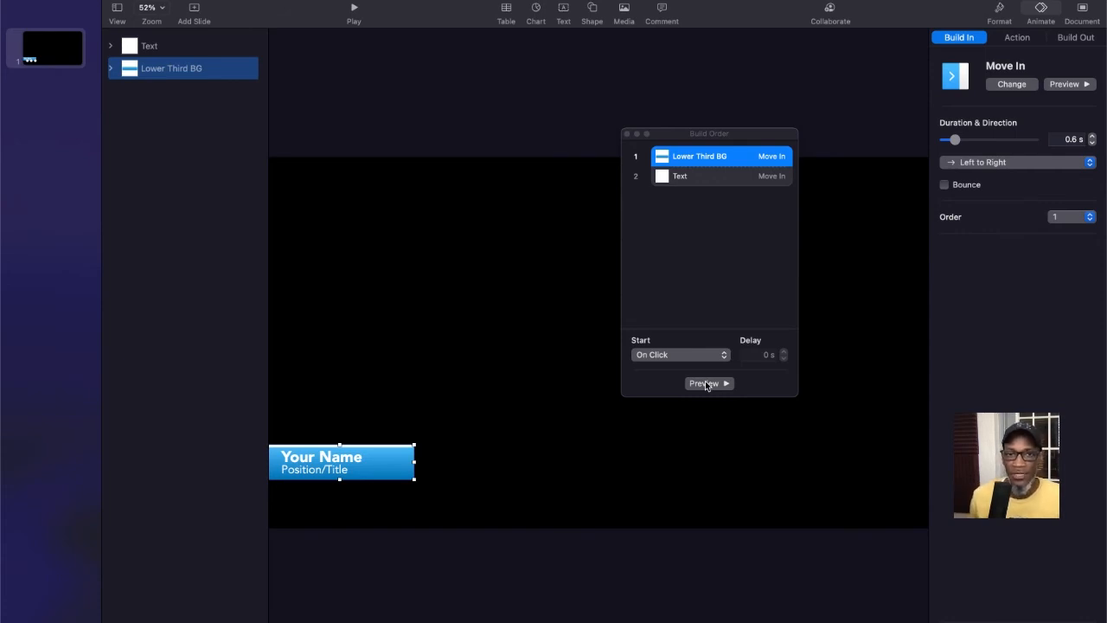
pyautogui.click(371, 495)
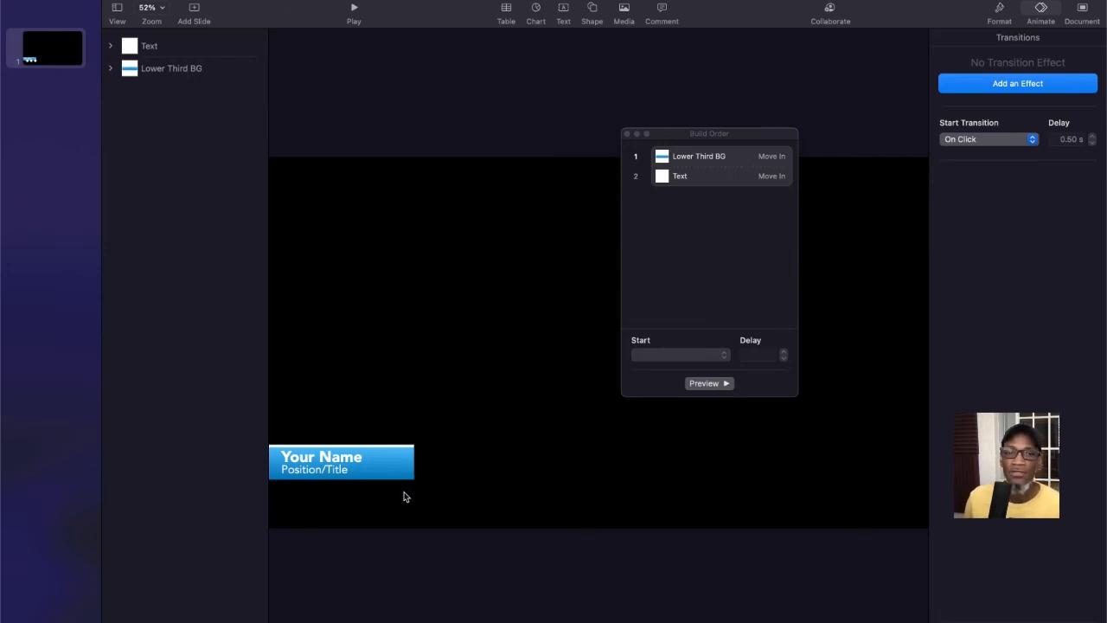
# - Add a Fade and Move build-out effect to the Lower Third BG group
pyautogui.click(386, 459)
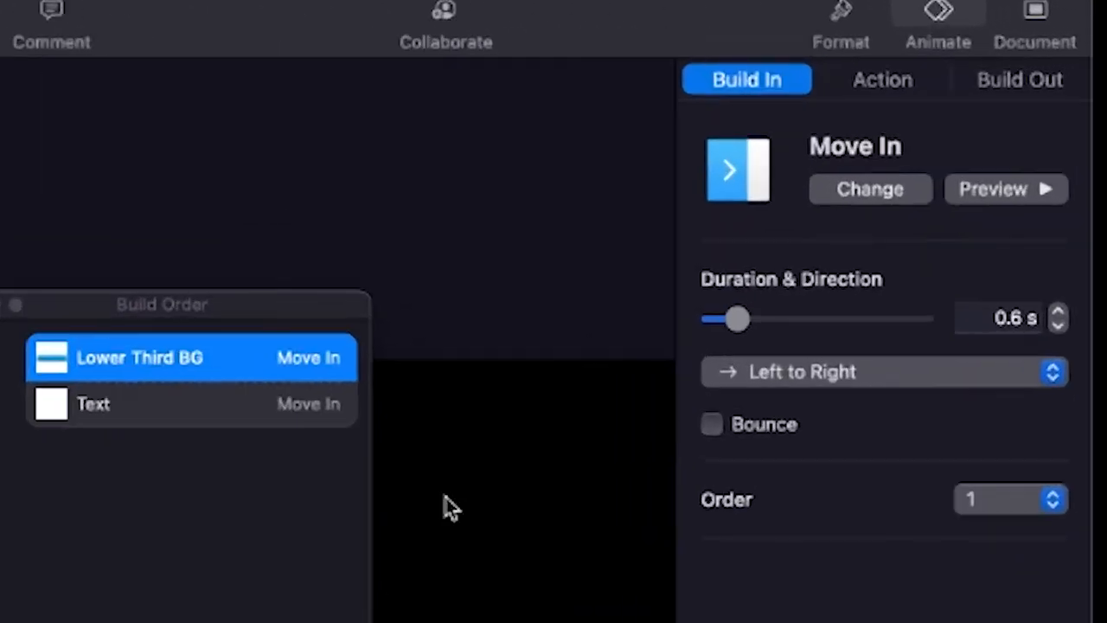
pyautogui.click(1009, 79)
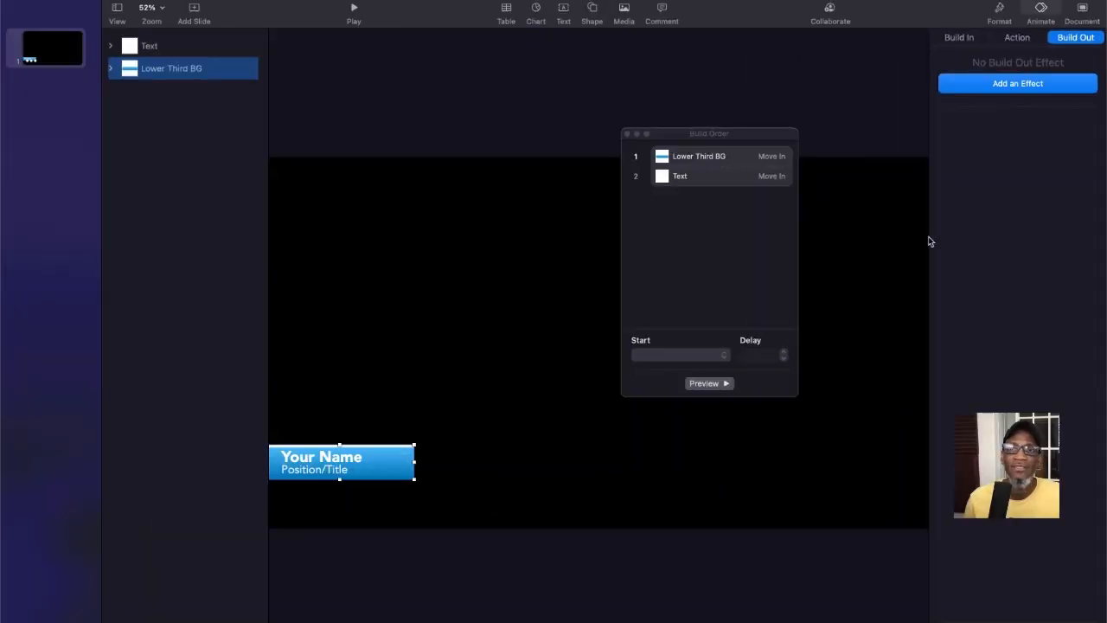
pyautogui.click(1024, 85)
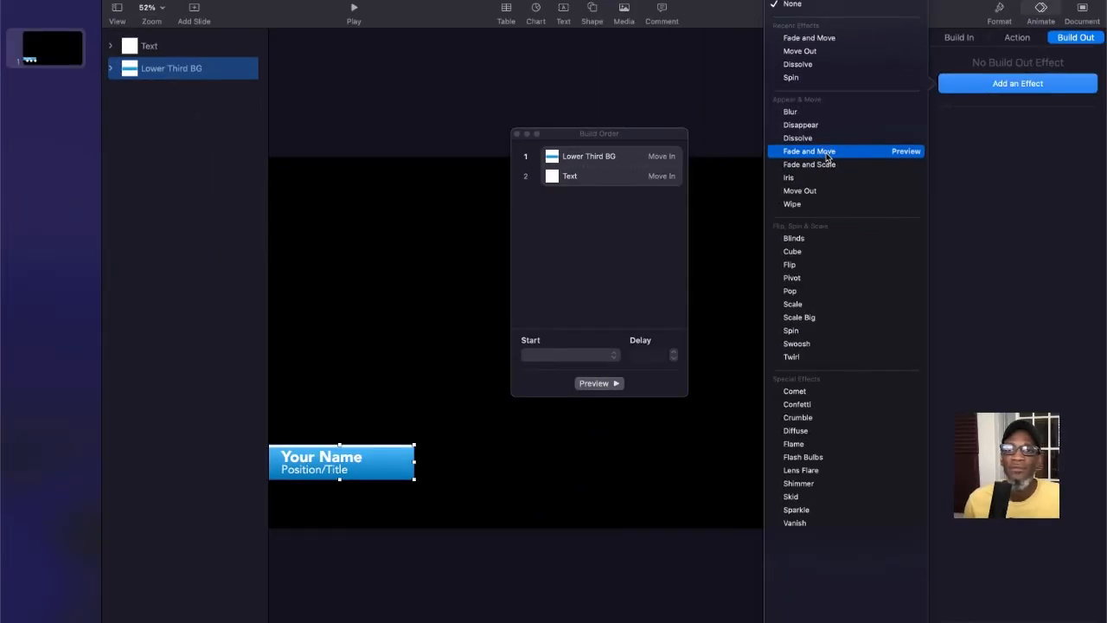
pyautogui.click(809, 151)
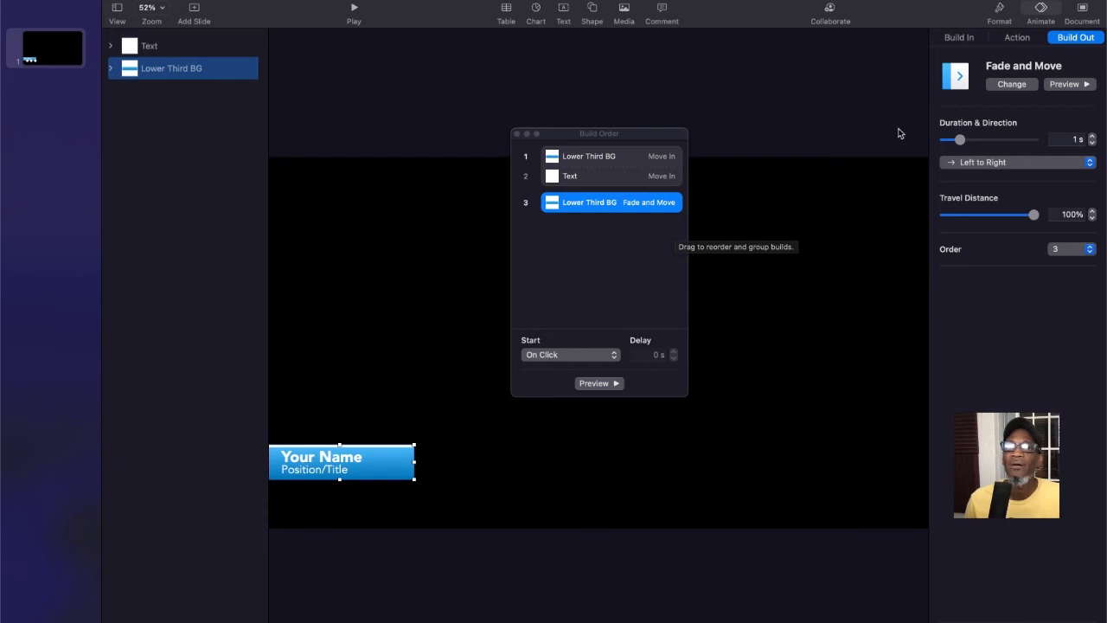
# - Try Move Out as the Lower Third BG group's build-out effect and return it to Fade and Move
pyautogui.click(1021, 89)
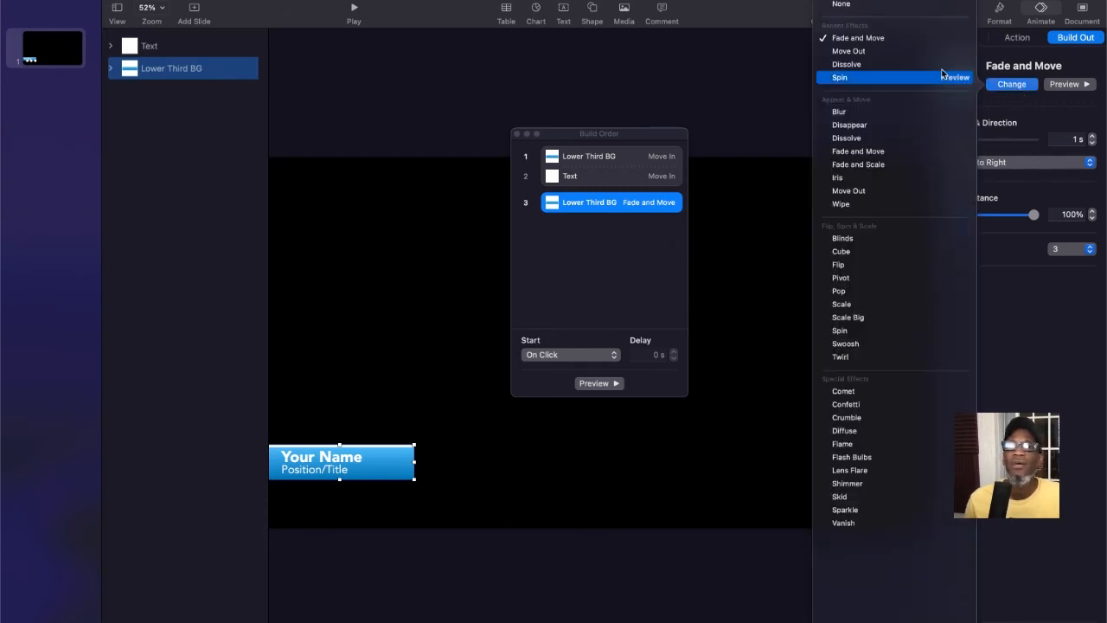
pyautogui.click(864, 194)
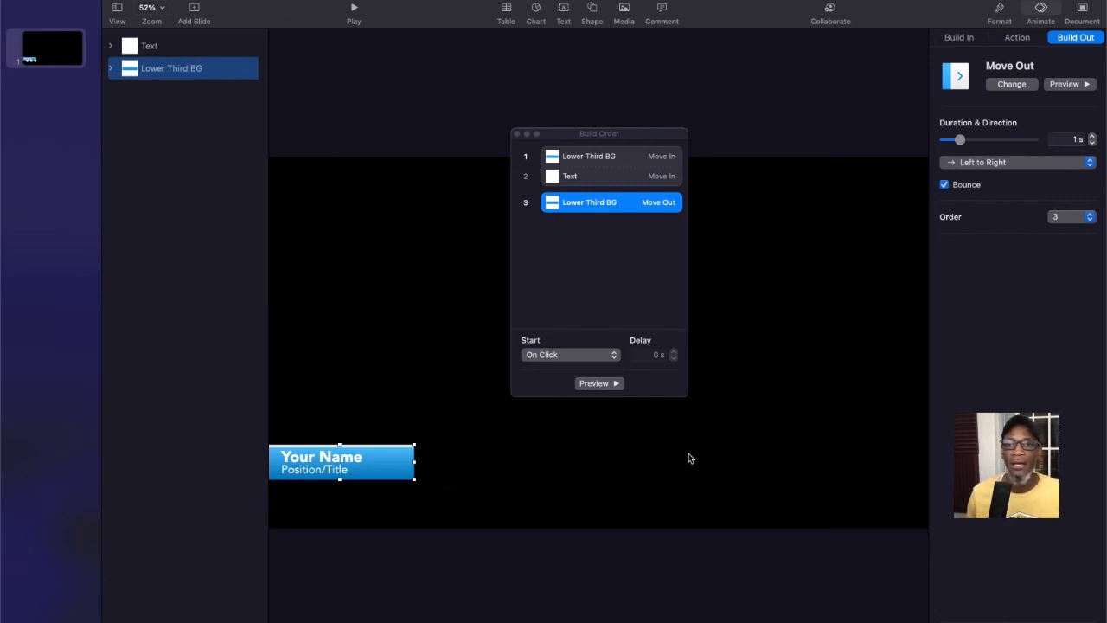
pyautogui.click(1012, 85)
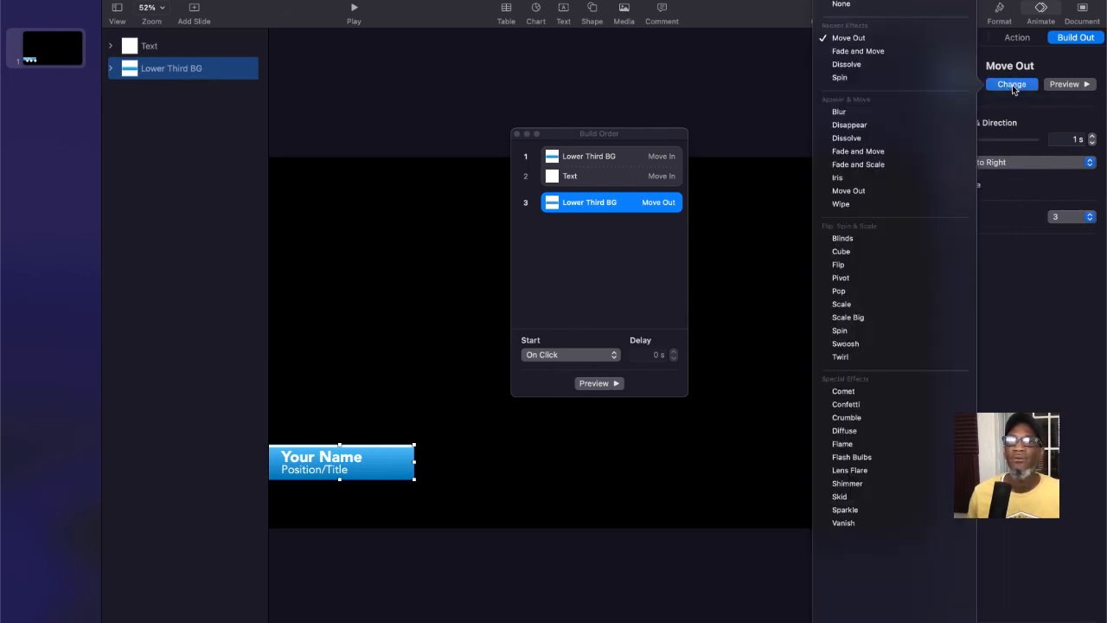
pyautogui.click(888, 151)
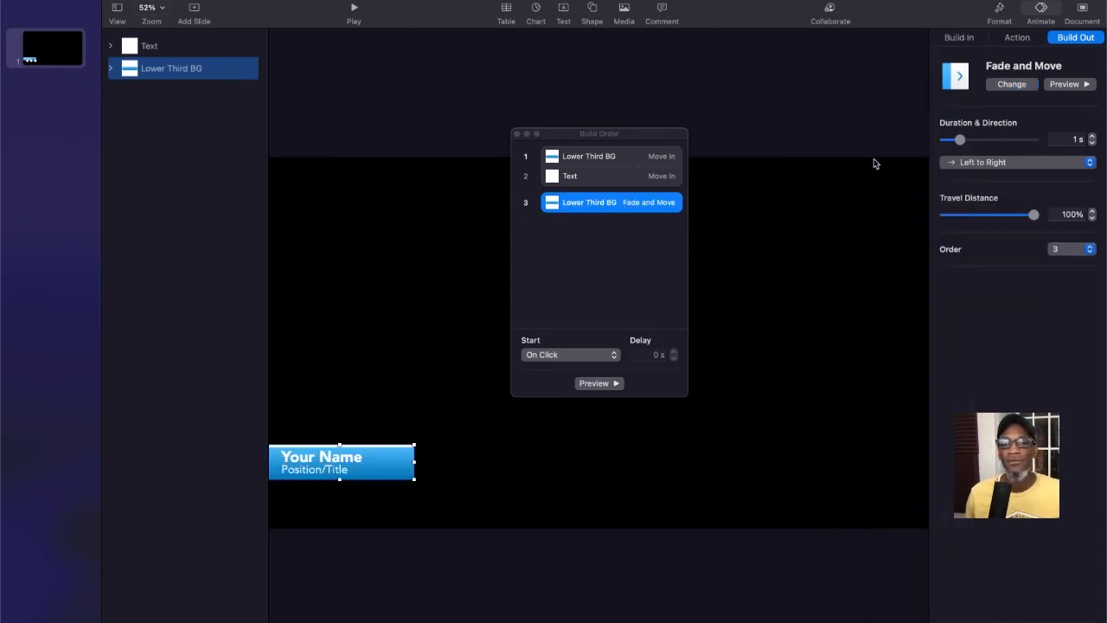
# - Set the Lower Third BG group's Fade and Move duration to 0.6 s and preview the build-out
pyautogui.click(1093, 144)
pyautogui.click(1093, 143)
pyautogui.click(1093, 143)
pyautogui.click(1093, 143)
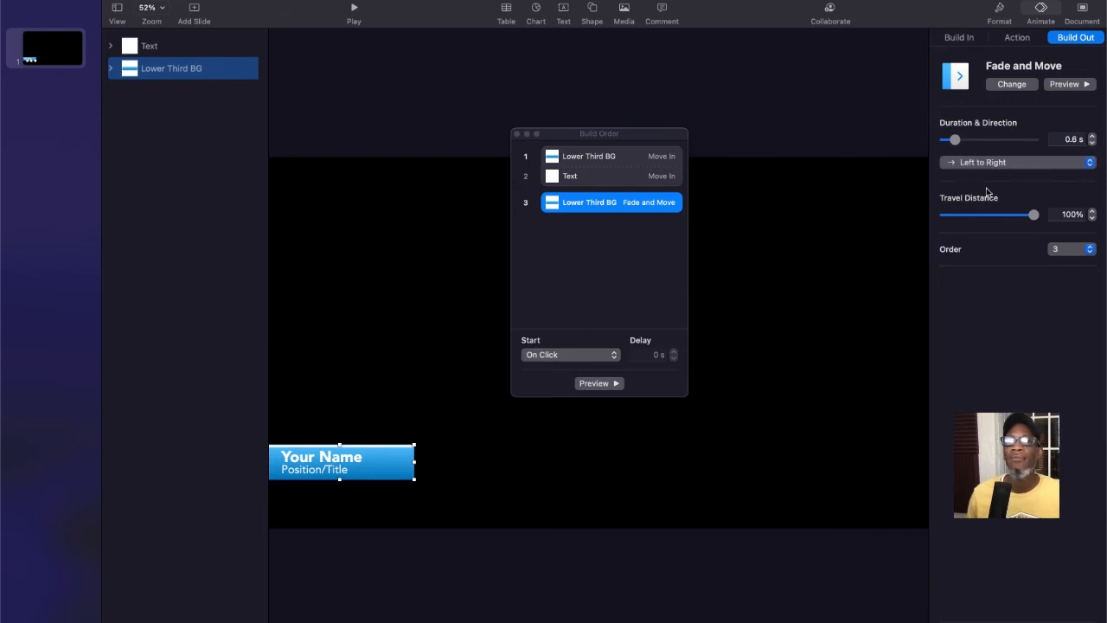
pyautogui.click(608, 388)
pyautogui.click(604, 386)
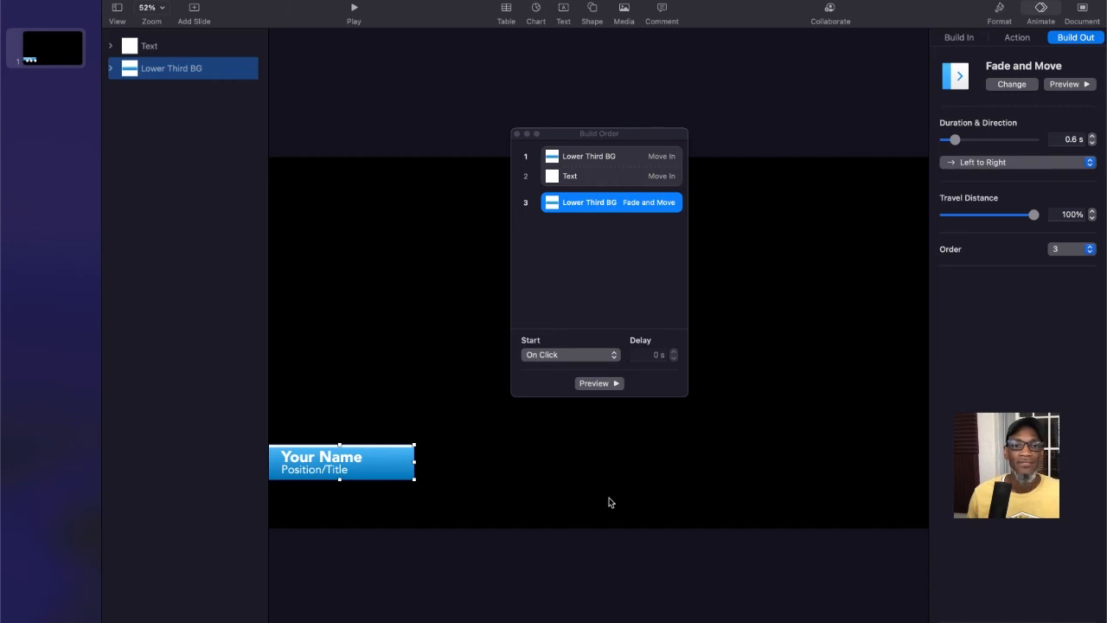
# - Add a Fade and Move build-out effect to the Text group
pyautogui.click(307, 465)
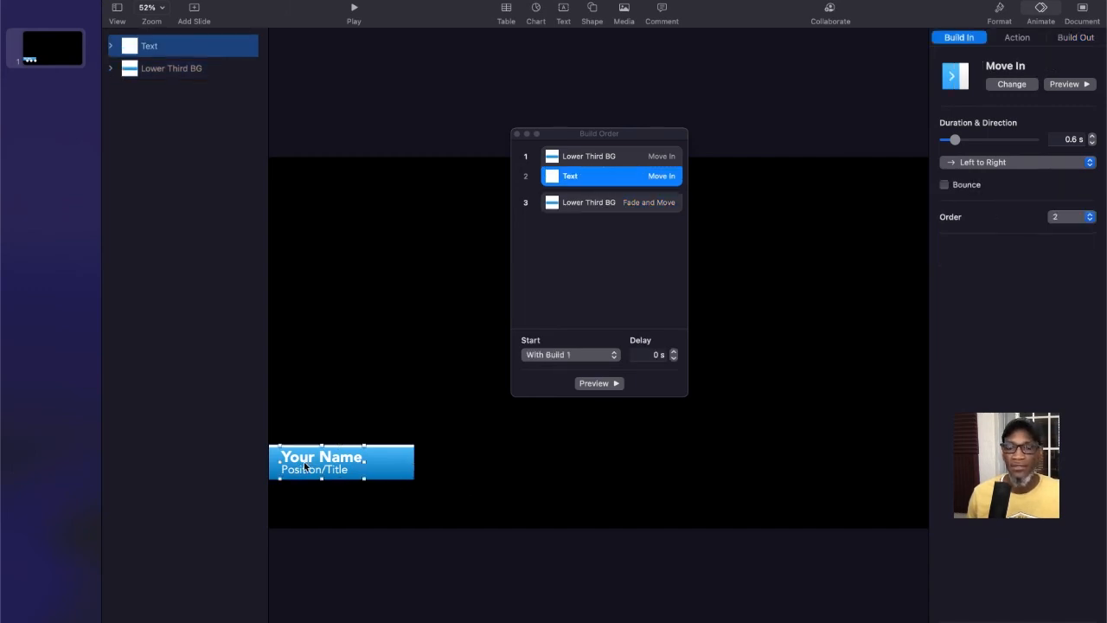
pyautogui.click(1073, 38)
pyautogui.click(991, 78)
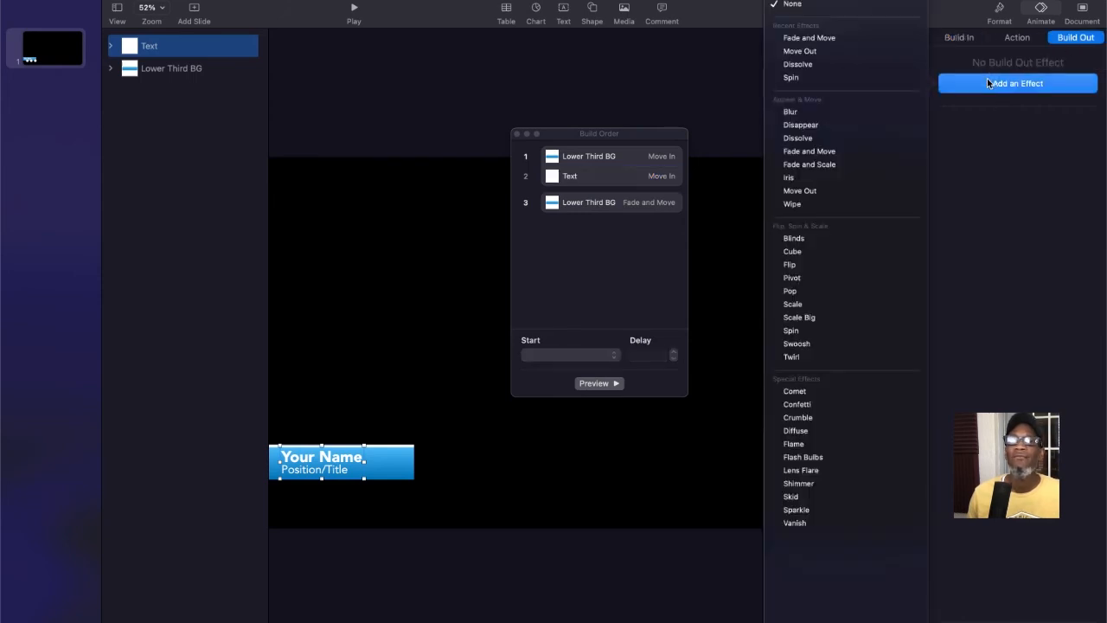
pyautogui.click(835, 152)
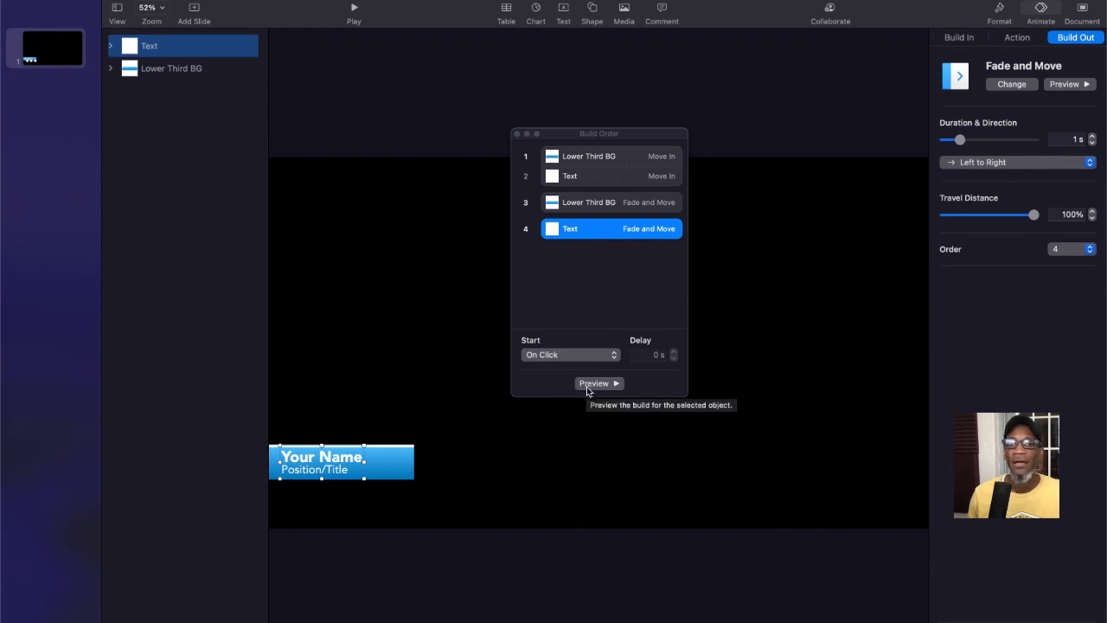
# - Group the Text group's Fade and Move build under the Lower Third BG's so it starts After Build 3, and preview it
pyautogui.click(596, 259)
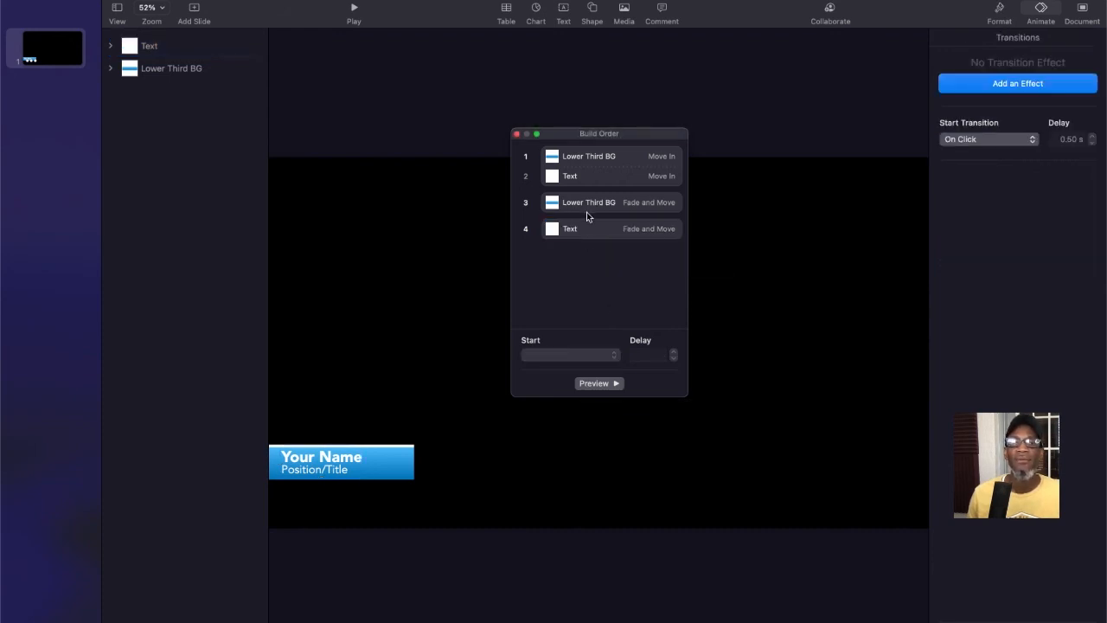
pyautogui.click(590, 208)
pyautogui.click(589, 237)
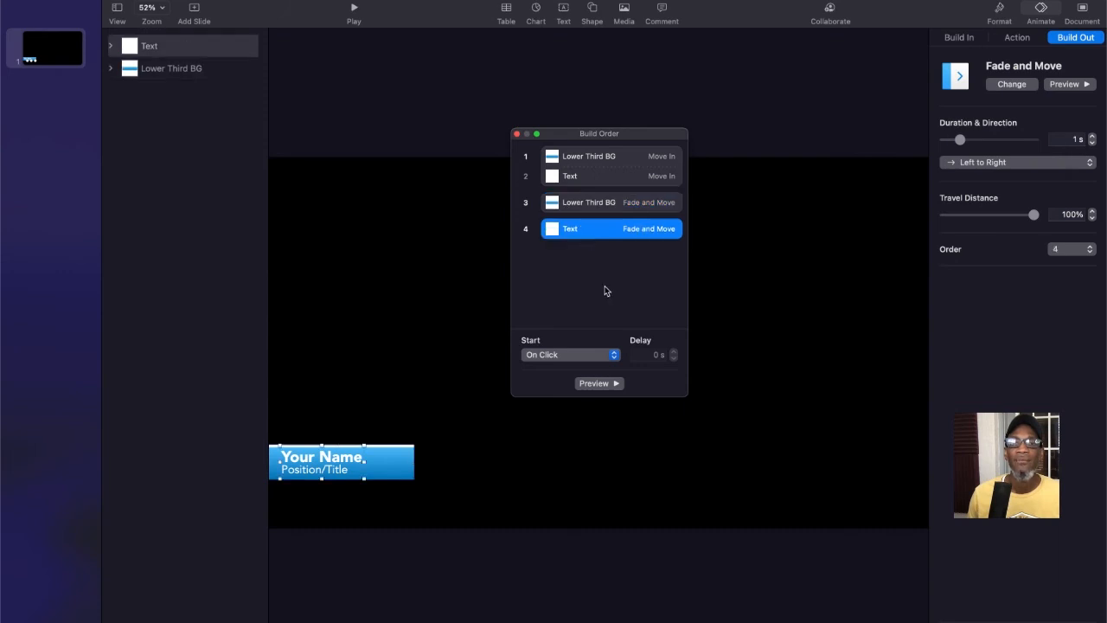
pyautogui.click(589, 210)
pyautogui.moveTo(597, 230); pyautogui.dragTo(594, 215)
pyautogui.click(604, 208)
pyautogui.click(592, 227)
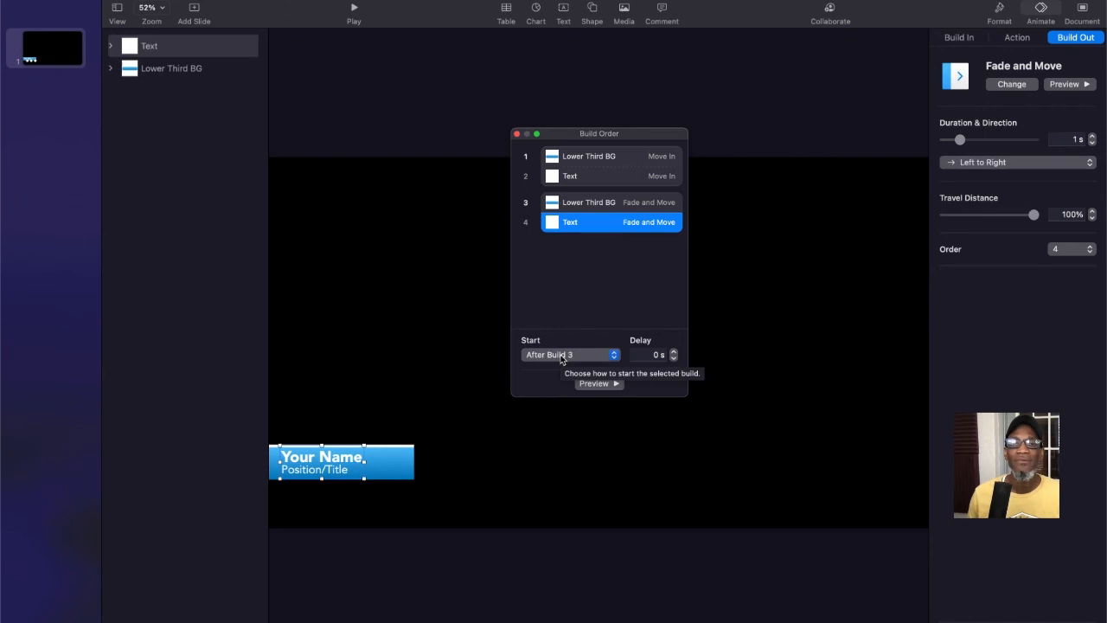
pyautogui.click(601, 384)
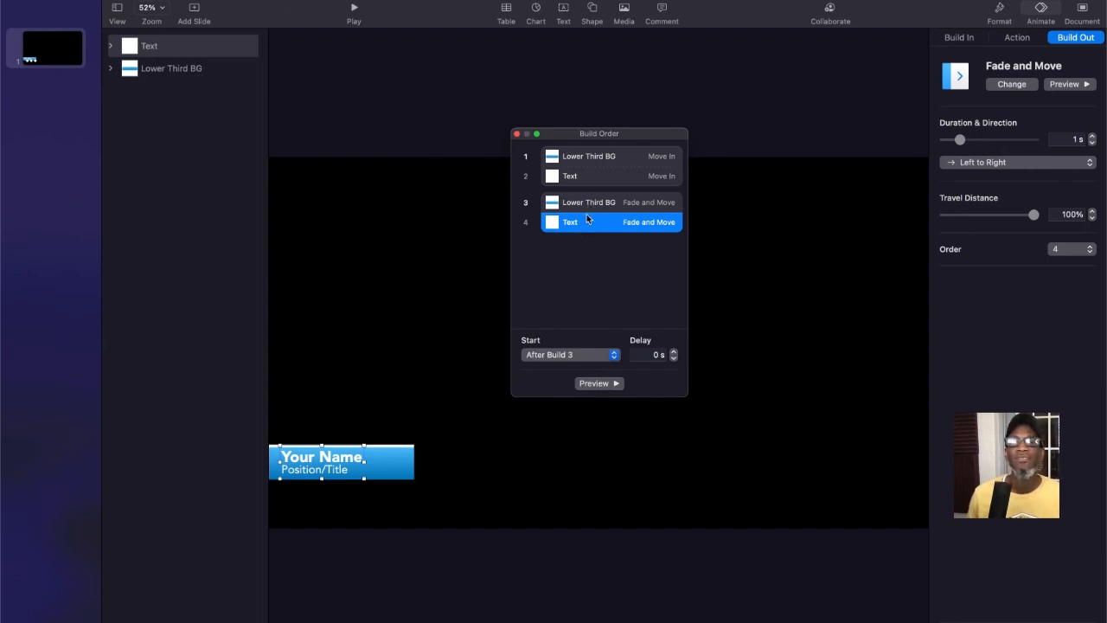
# - Set the Text group's Fade and Move build to start With Build 3 and preview both build-outs together
pyautogui.click(586, 354)
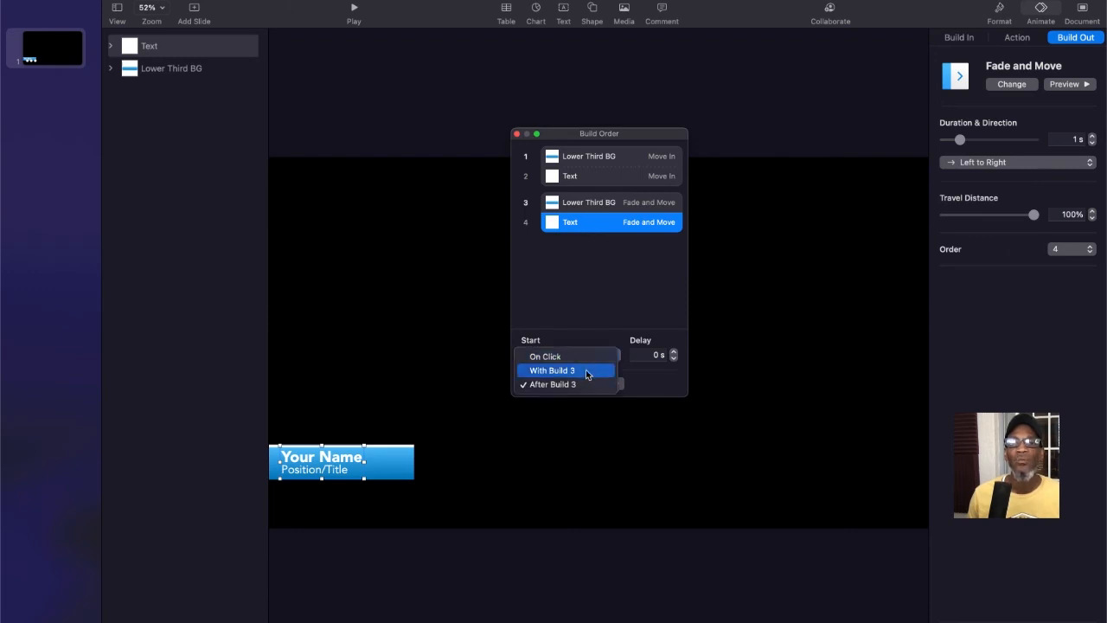
pyautogui.click(588, 370)
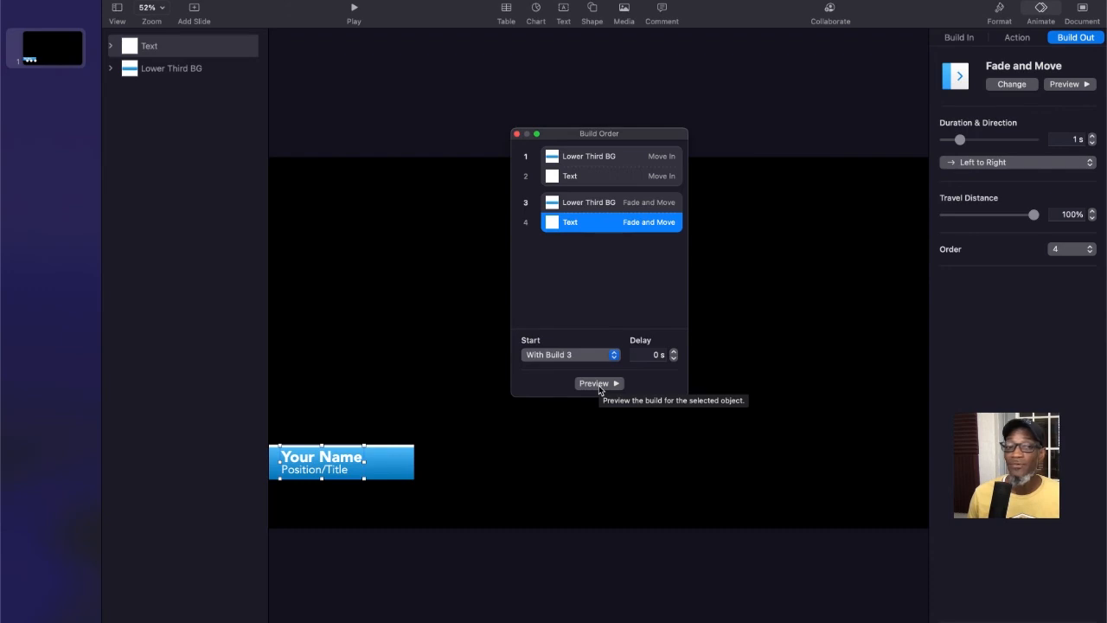
pyautogui.click(601, 389)
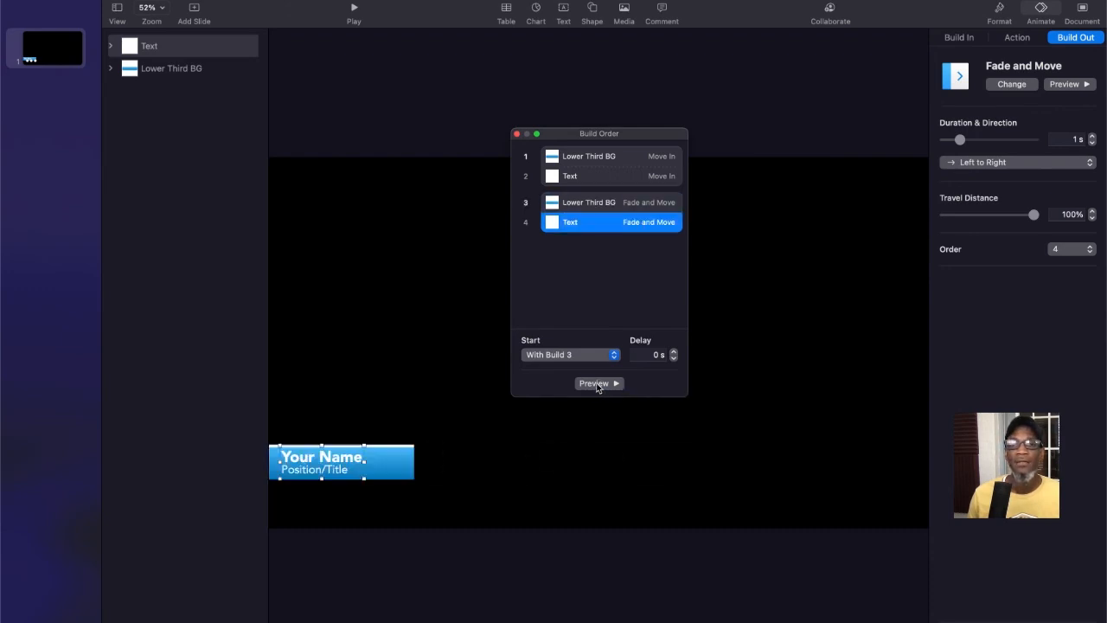
pyautogui.click(597, 386)
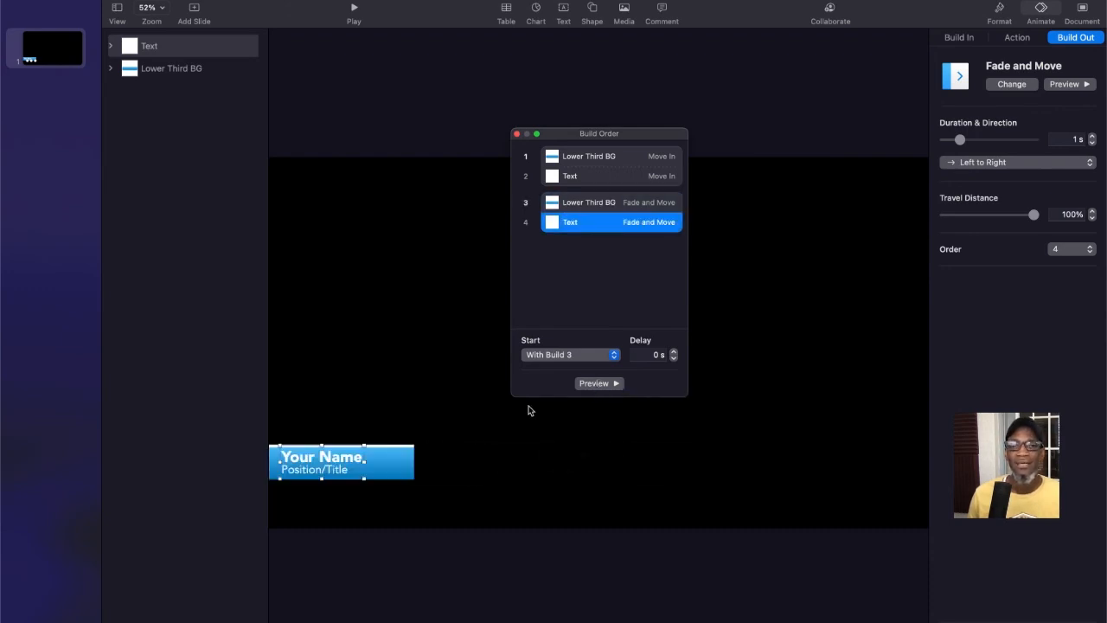
# - Set the Text group's Fade and Move duration to 0.6 s
pyautogui.click(378, 463)
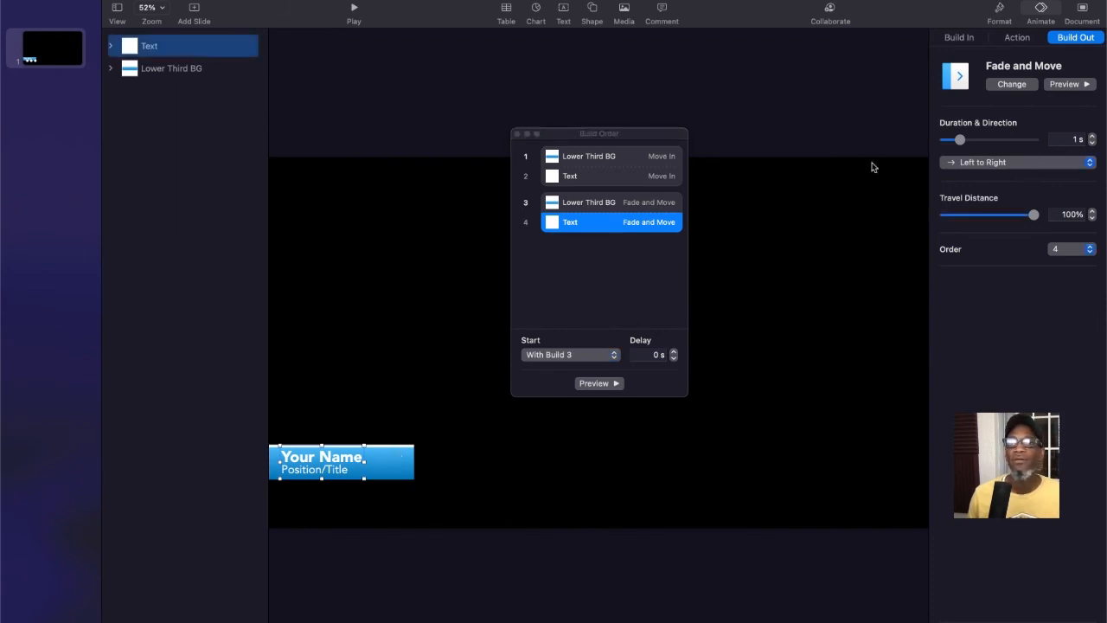
pyautogui.click(1092, 142)
pyautogui.click(1093, 142)
pyautogui.click(1093, 143)
pyautogui.click(1093, 143)
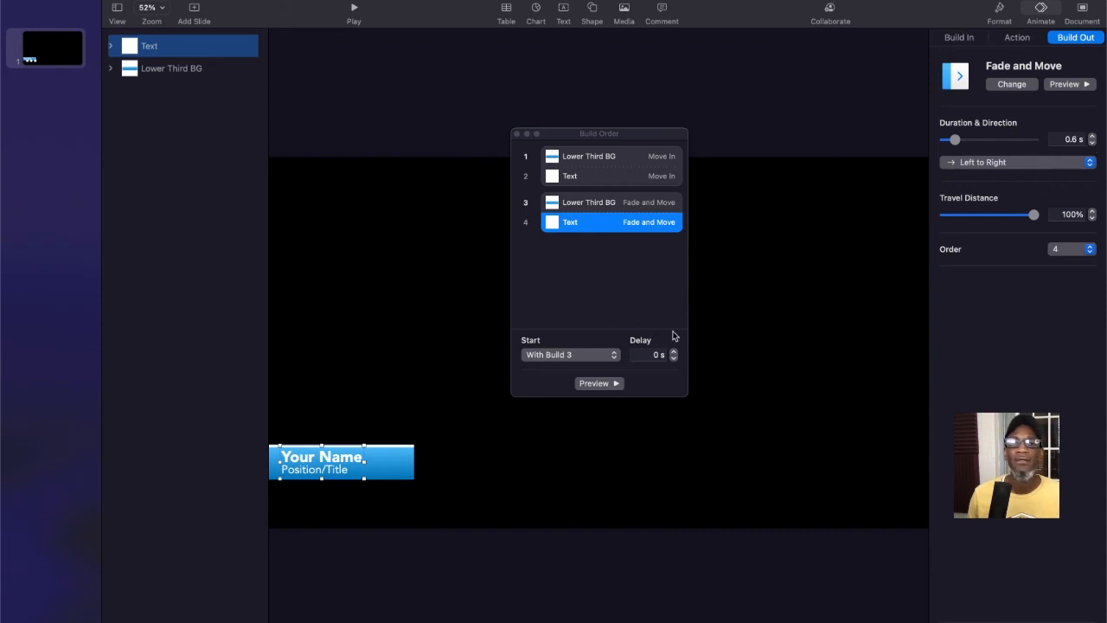
# - Join the Fade and Move builds to the Move In builds so Lower Third BG exits After Build 2, and preview the sequence
pyautogui.click(595, 385)
pyautogui.click(595, 385)
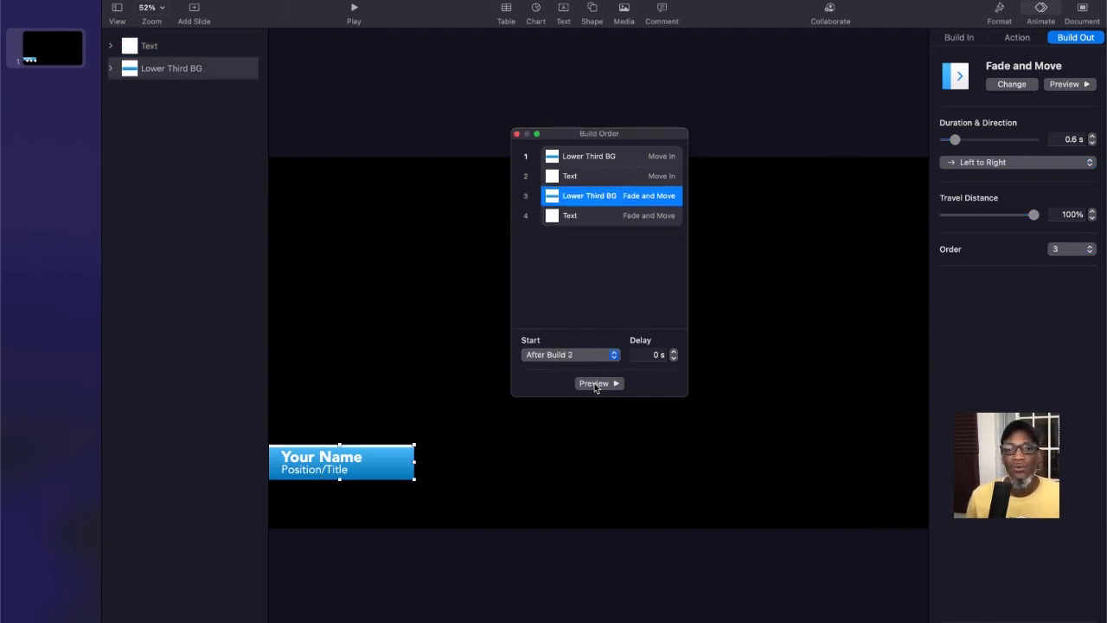
pyautogui.click(595, 384)
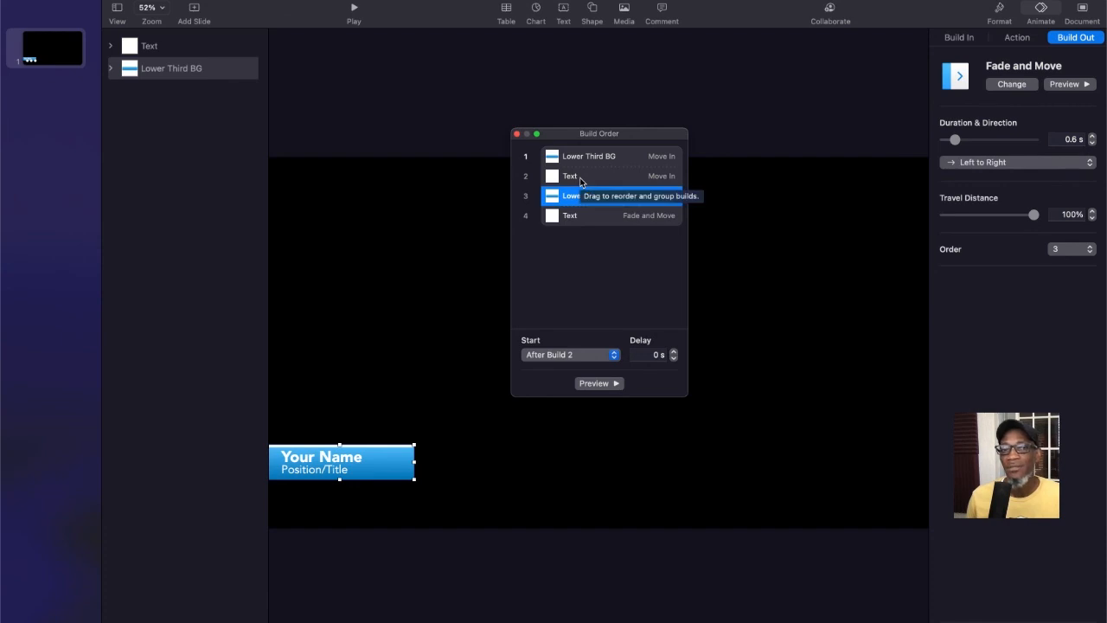
# - Delay the Lower Third BG's Fade and Move build by 3 s after Build 2 and preview the whole sequence
pyautogui.click(598, 179)
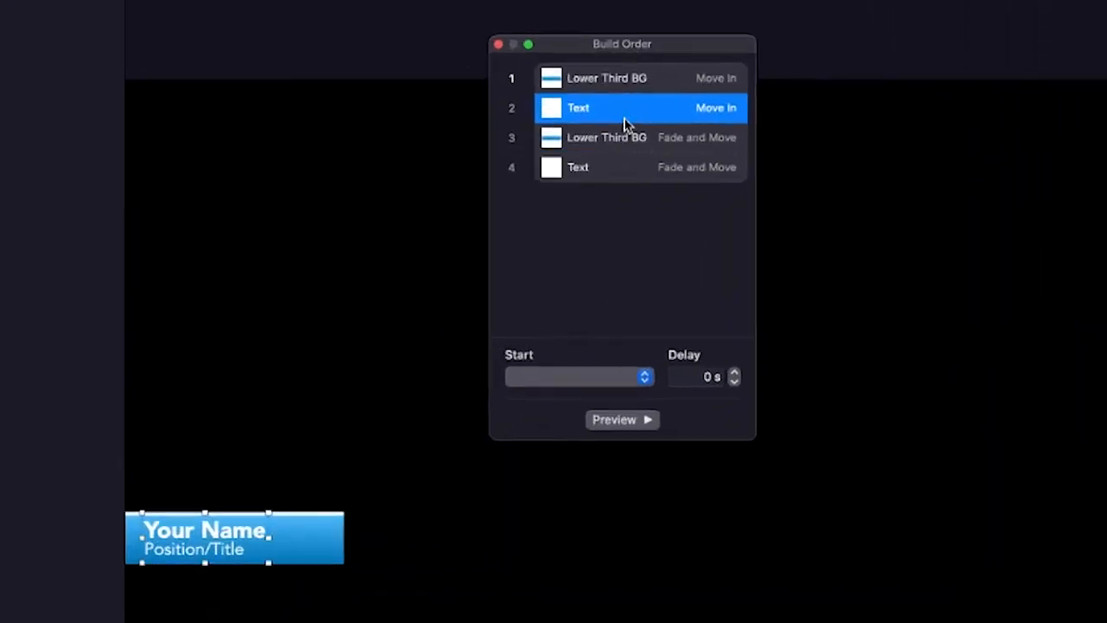
pyautogui.click(629, 142)
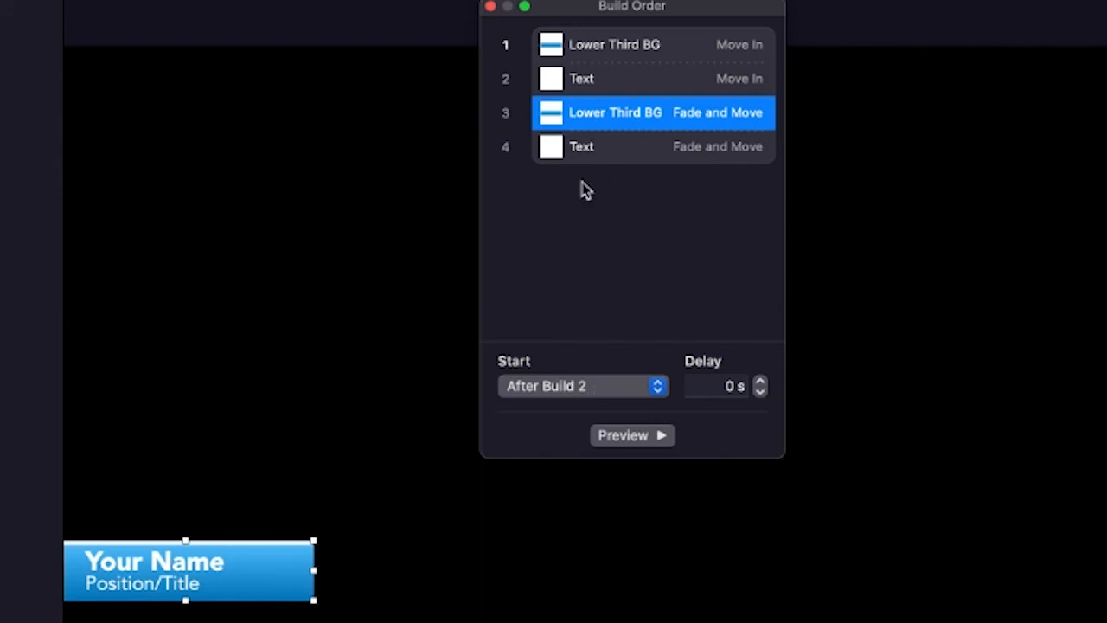
pyautogui.click(735, 385)
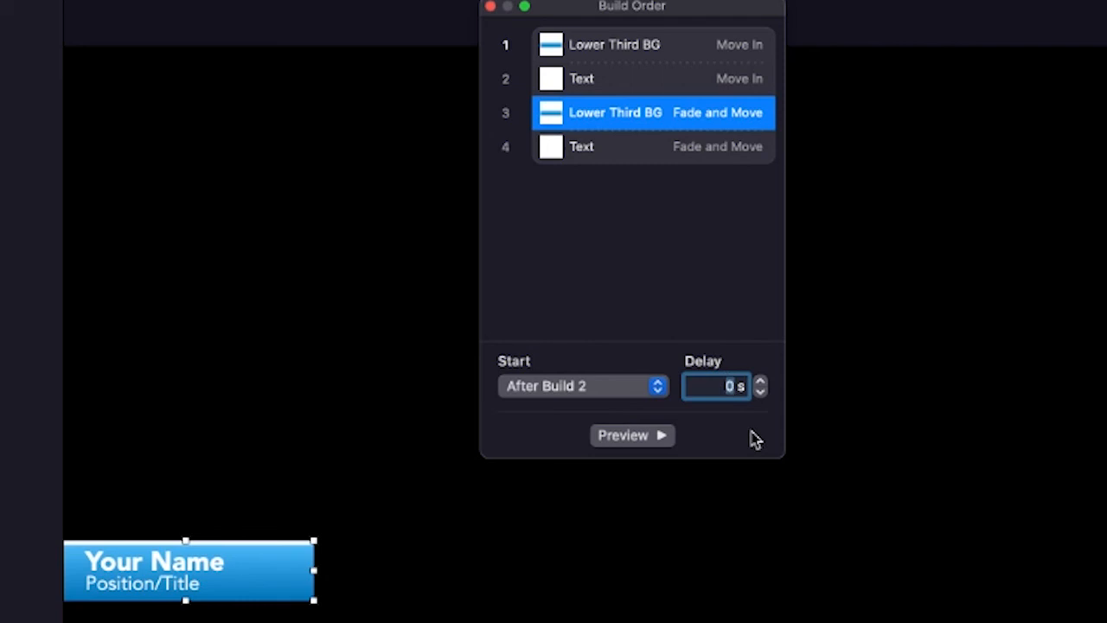
pyautogui.write('3')
pyautogui.press('Return')
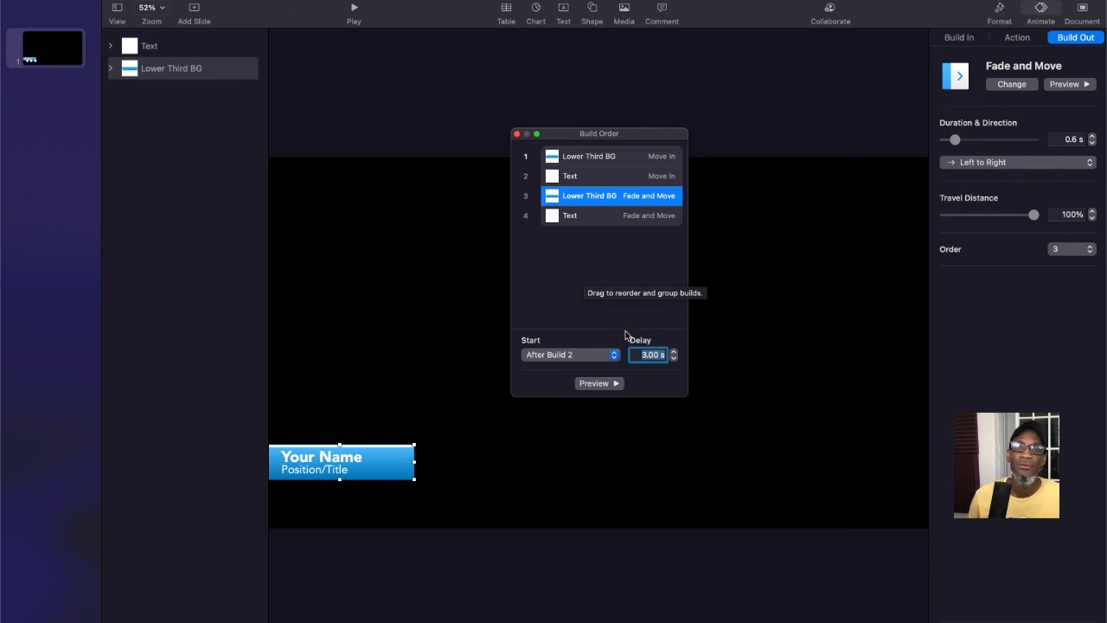
pyautogui.click(598, 385)
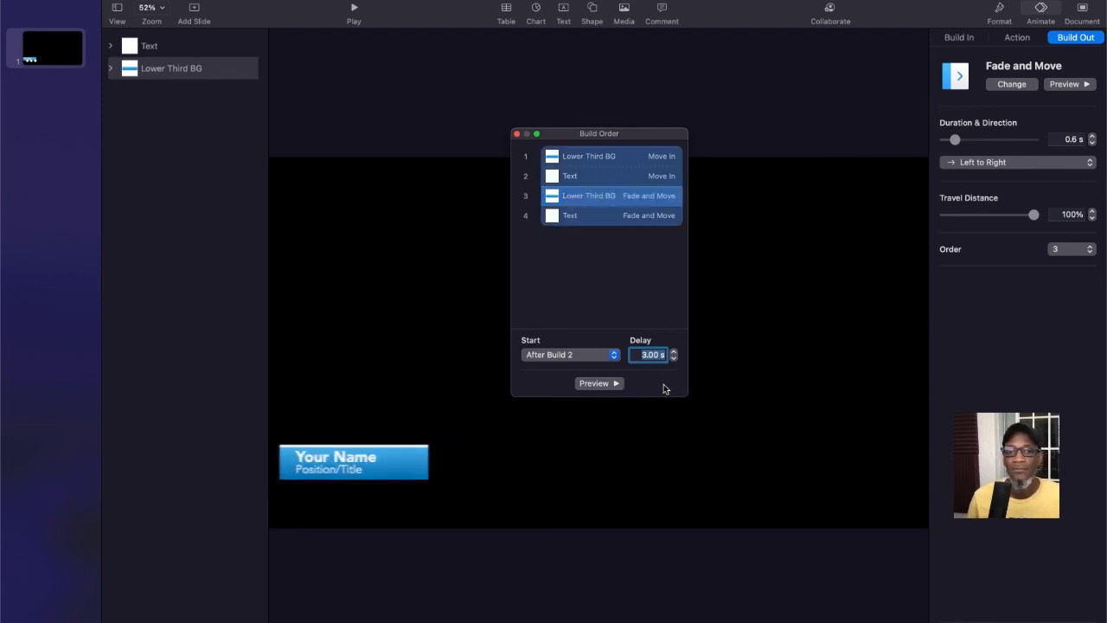
pyautogui.click(611, 383)
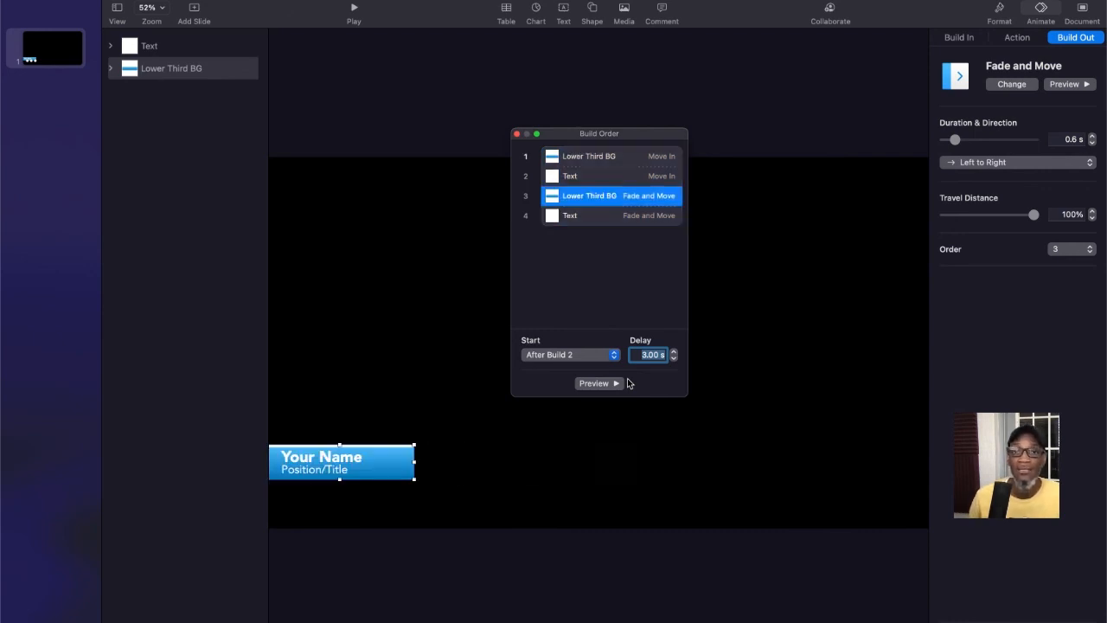
# - Move the Build Order window aside off the slide's center and open the export settings for a movie
pyautogui.moveTo(663, 133); pyautogui.dragTo(1018, 307)
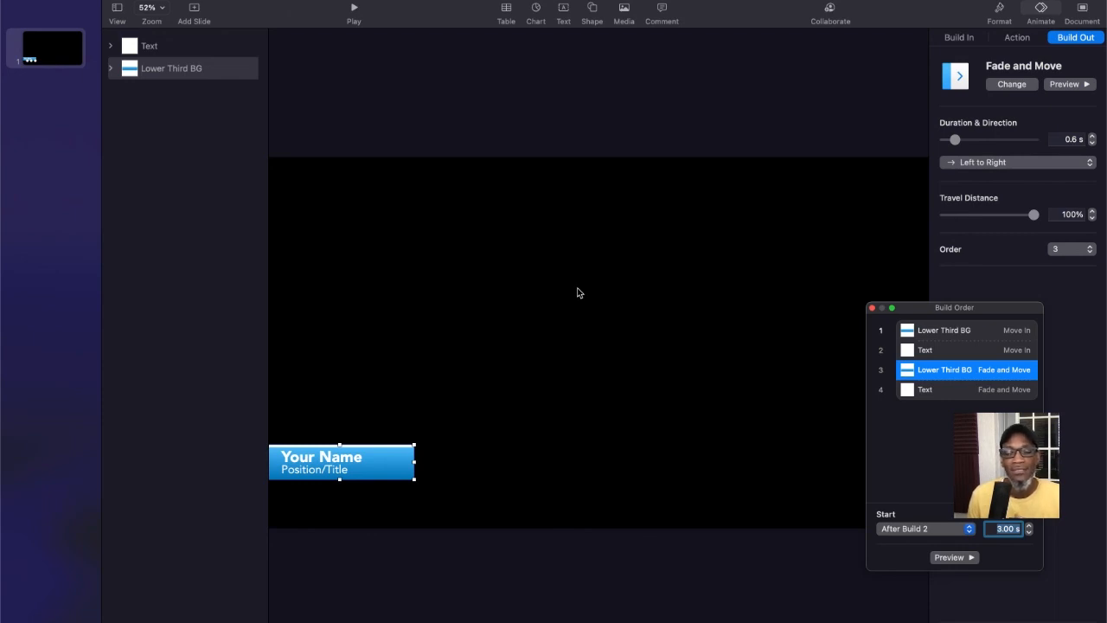
pyautogui.moveTo(869, 311); pyautogui.dragTo(893, 278)
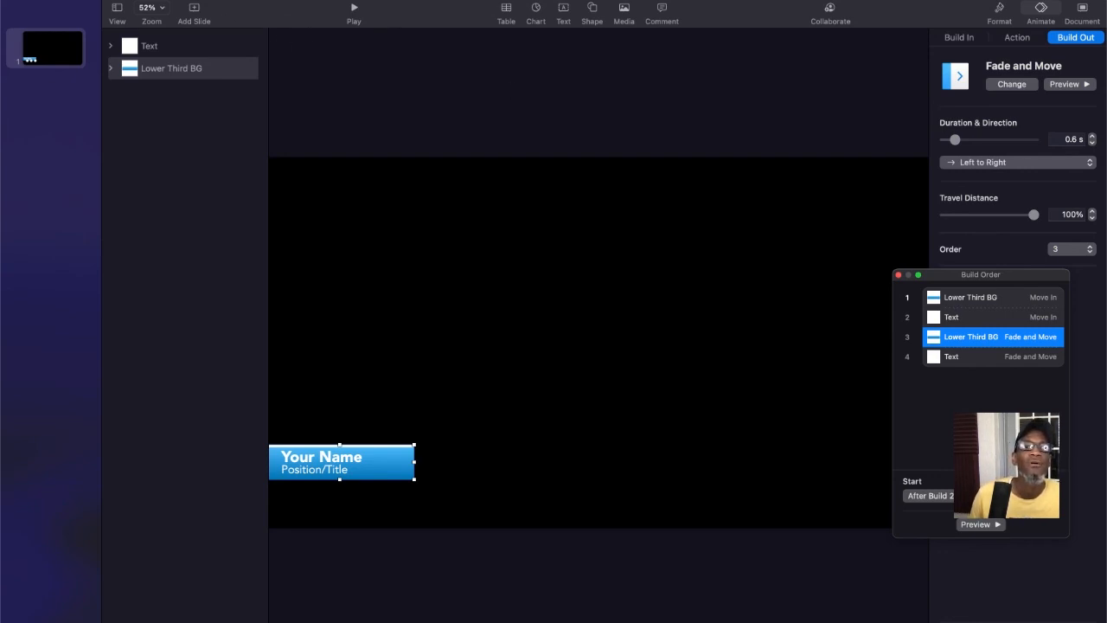
pyautogui.click(221, 2)
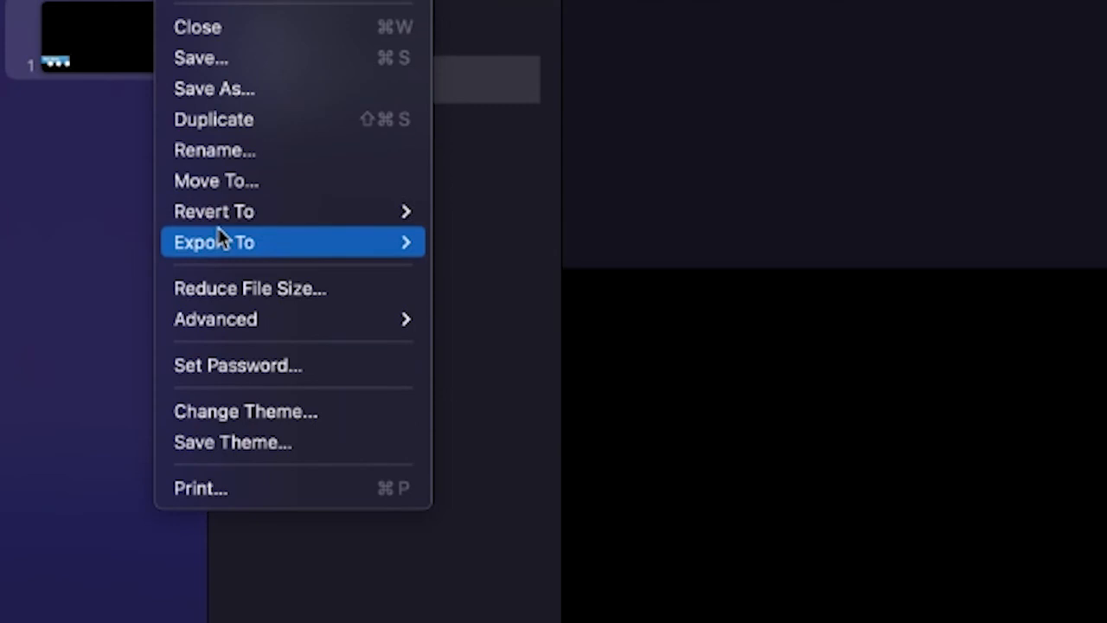
pyautogui.moveTo(230, 230)
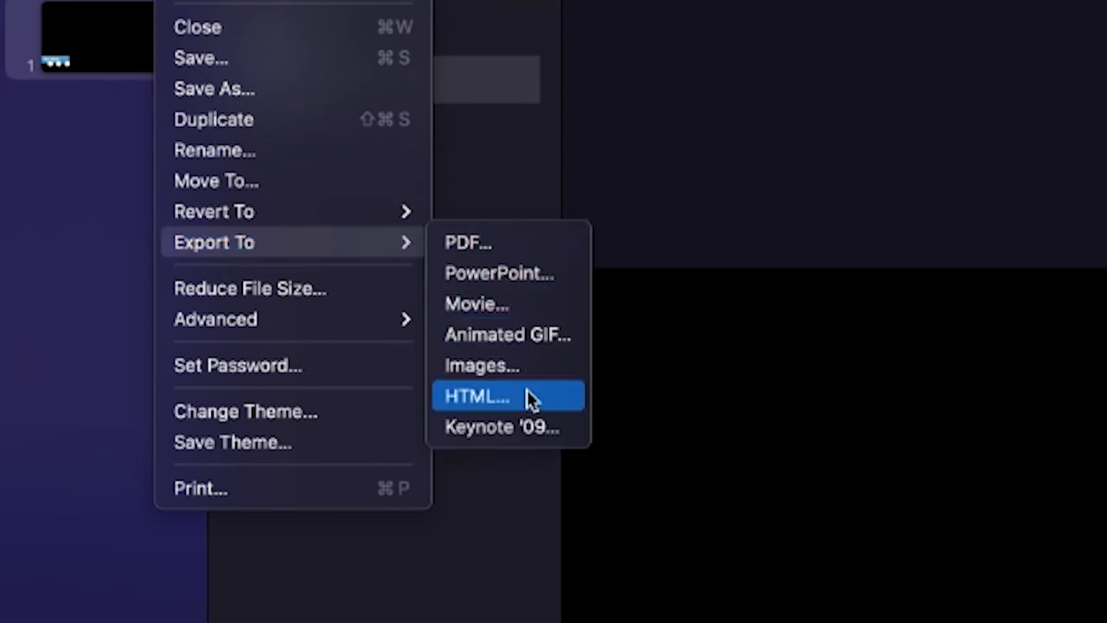
pyautogui.click(523, 305)
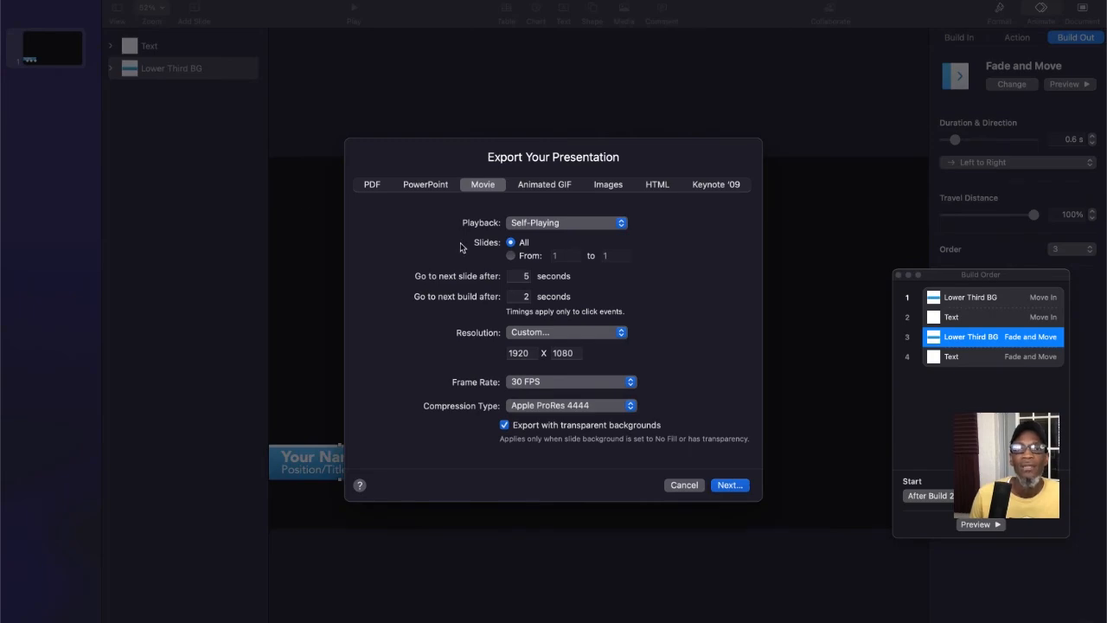
# - Keep Self-Playing playback and set both the next-slide and next-build timings to 0 seconds for the movie export
pyautogui.click(538, 223)
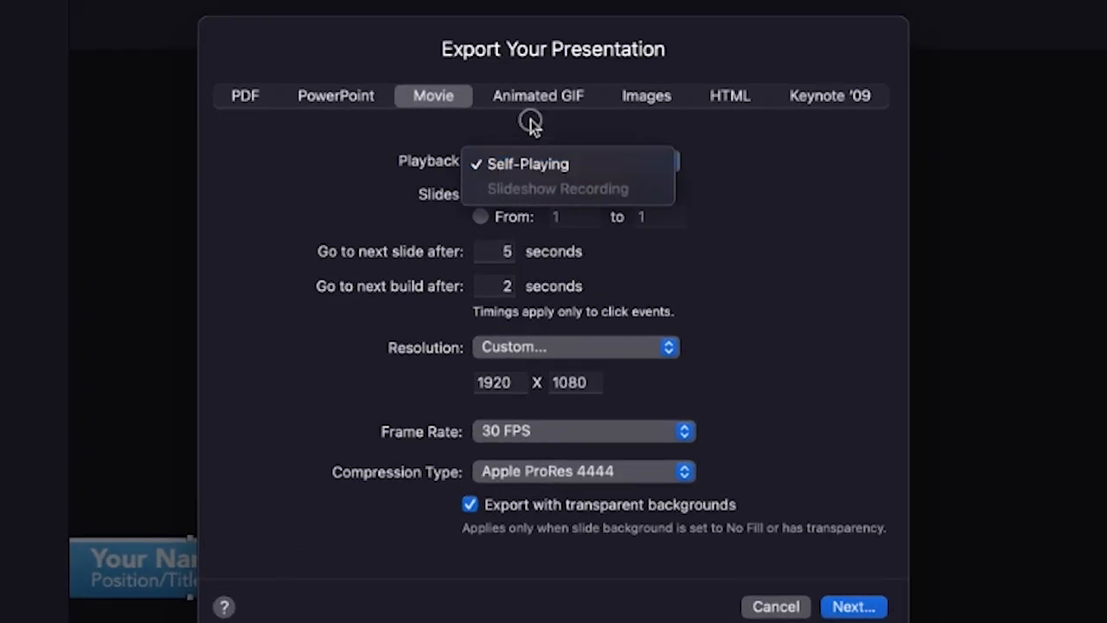
pyautogui.click(531, 123)
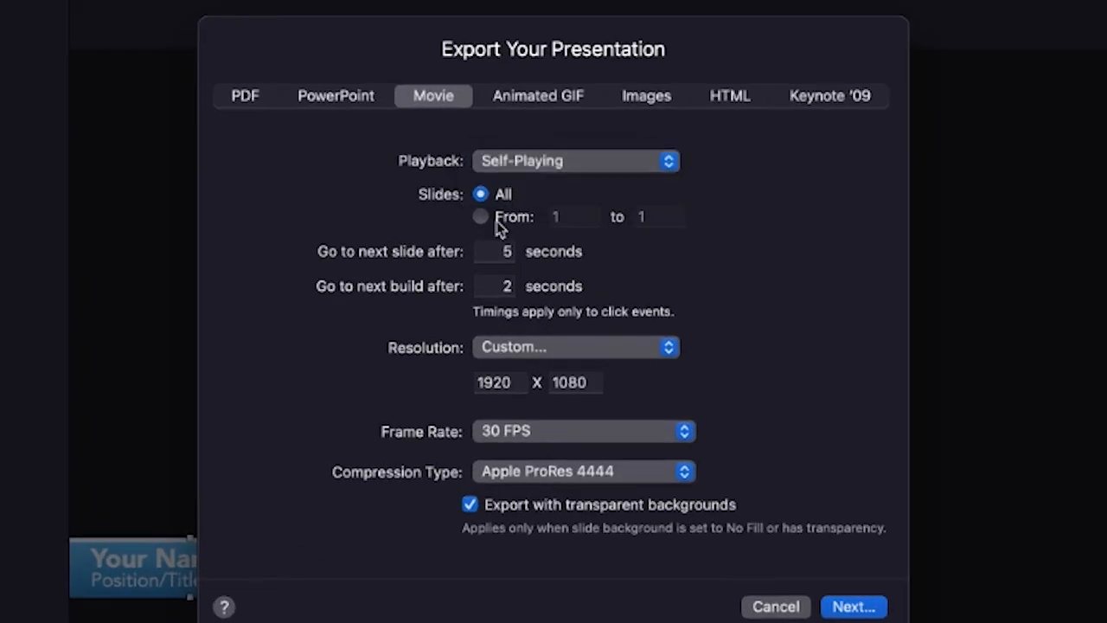
pyautogui.click(506, 251)
pyautogui.press('BackSpace')
pyautogui.write('0')
pyautogui.click(503, 286)
pyautogui.press('BackSpace')
pyautogui.write('0')
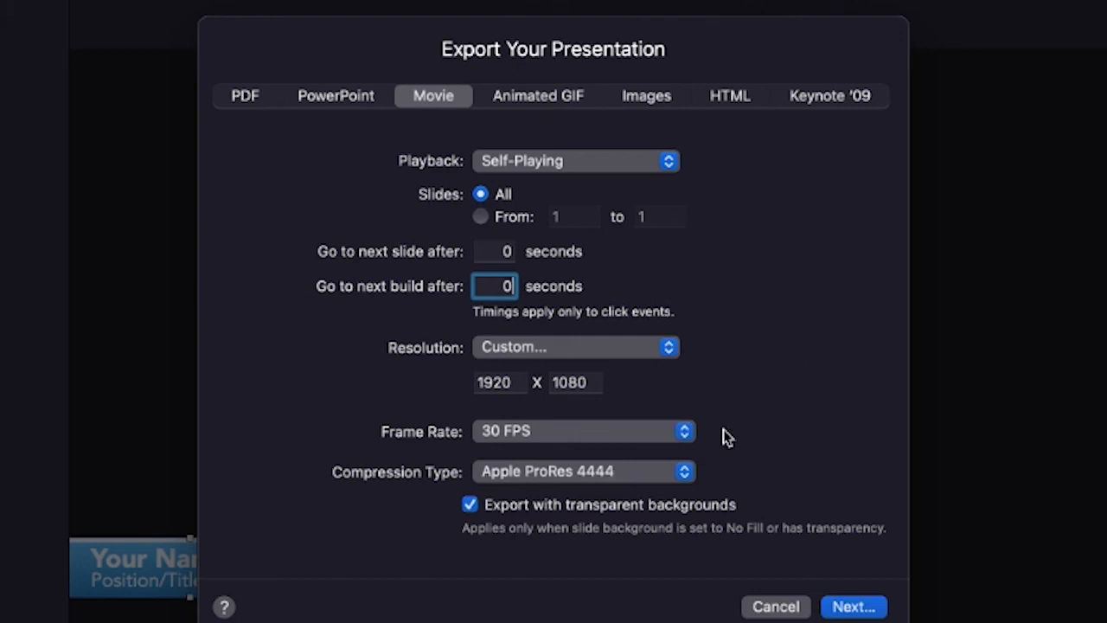
# - Use Apple ProRes 4444 compression for the movie and keep exporting with transparent backgrounds enabled
pyautogui.click(599, 477)
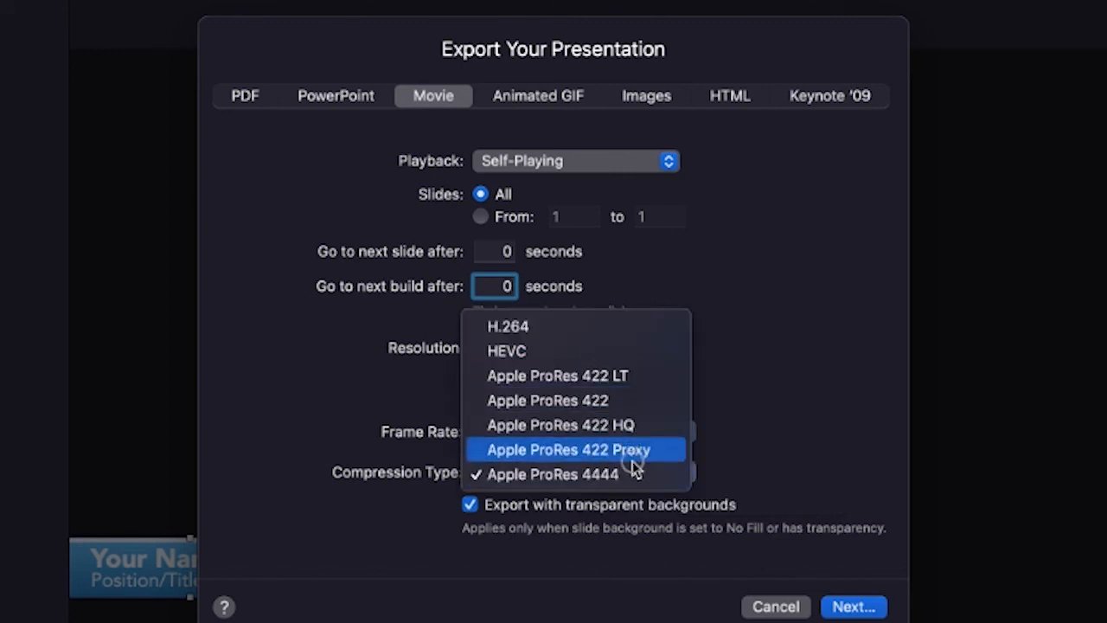
pyautogui.click(636, 477)
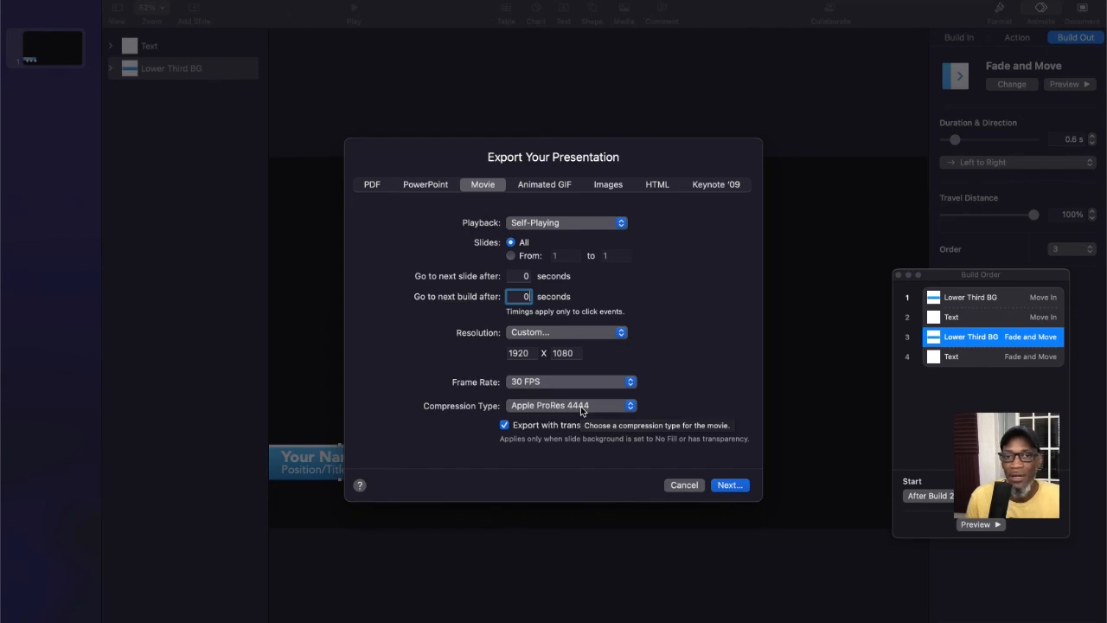
pyautogui.click(505, 425)
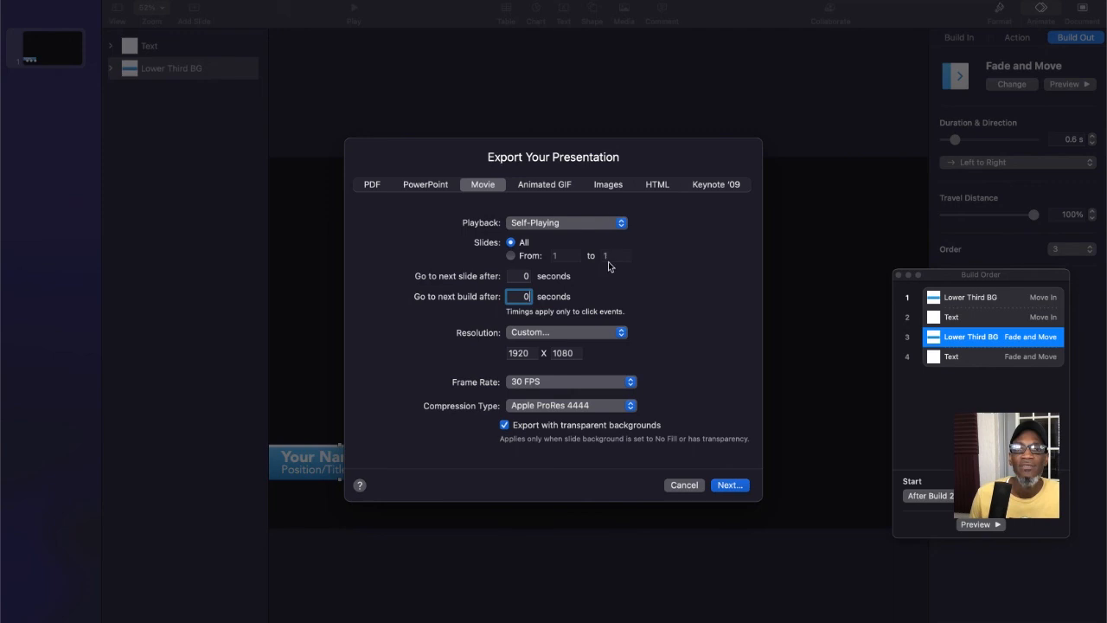
# - Export the movie to the Desktop under the name LowerThird 1
pyautogui.click(728, 489)
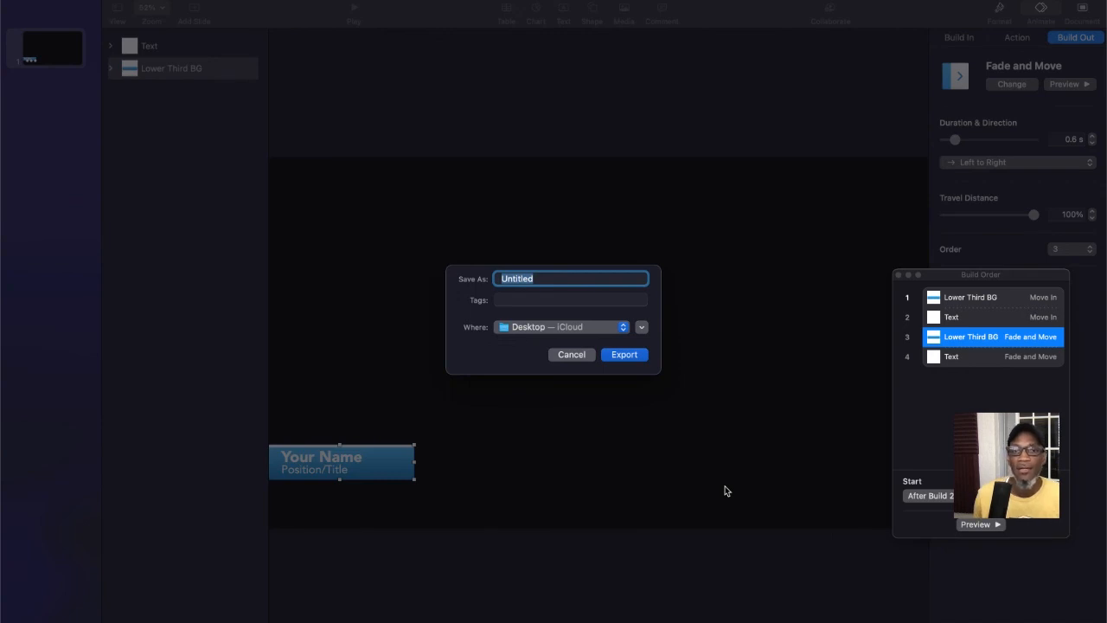
pyautogui.write('Loe')
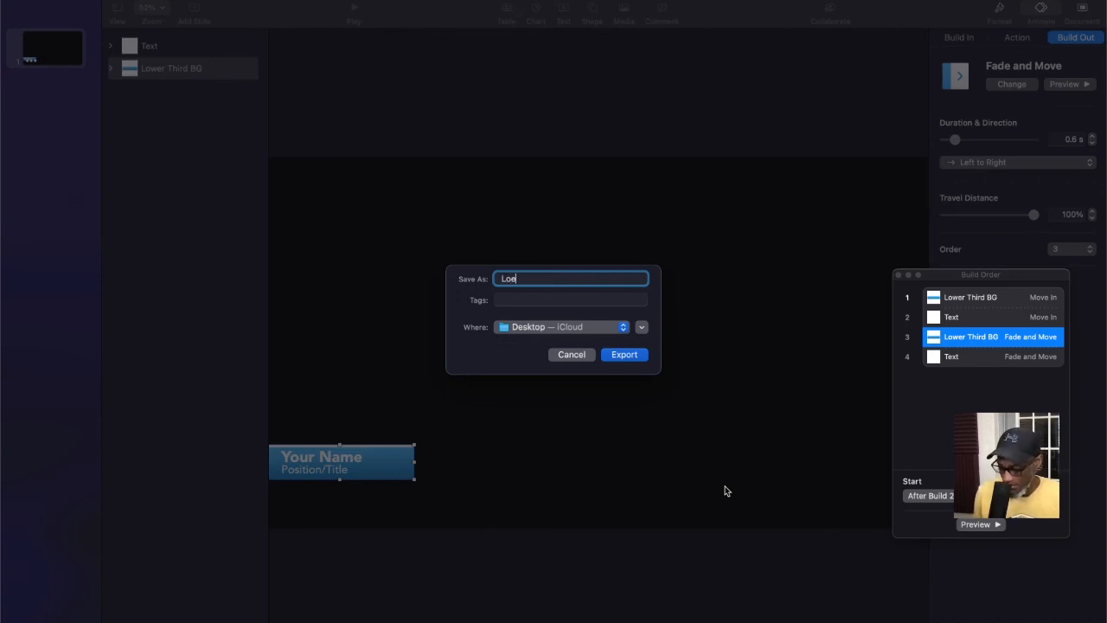
pyautogui.press('Return')
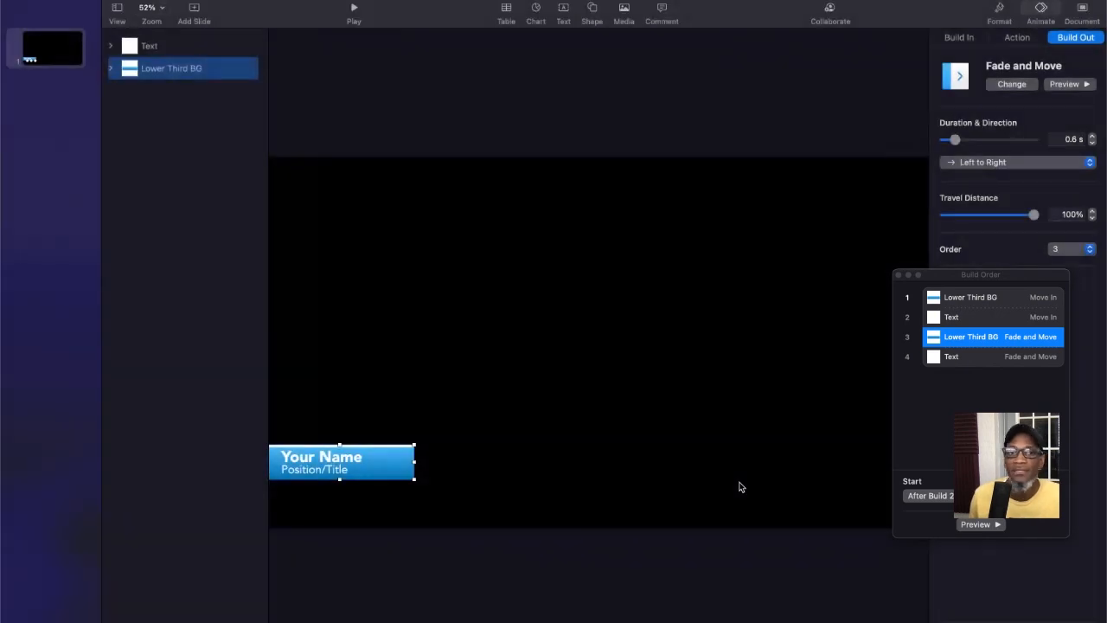
# - Deselect the graphic, hide Keynote to reach the desktop, and preview the exported LowerThird 1 movie
pyautogui.click(358, 225)
pyautogui.click(52, 0)
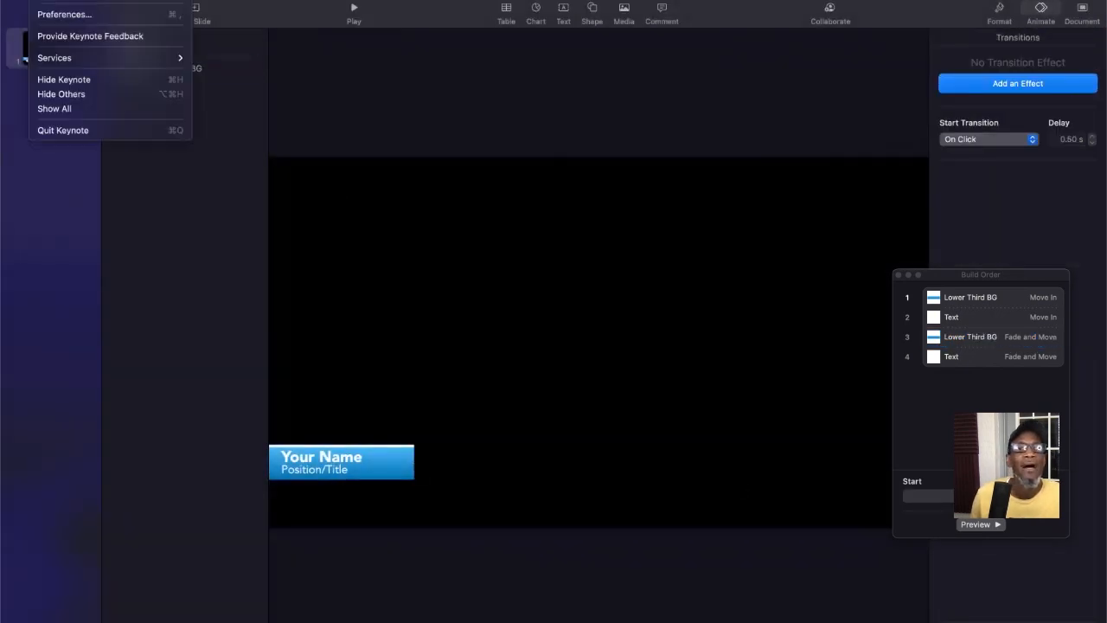
pyautogui.click(77, 84)
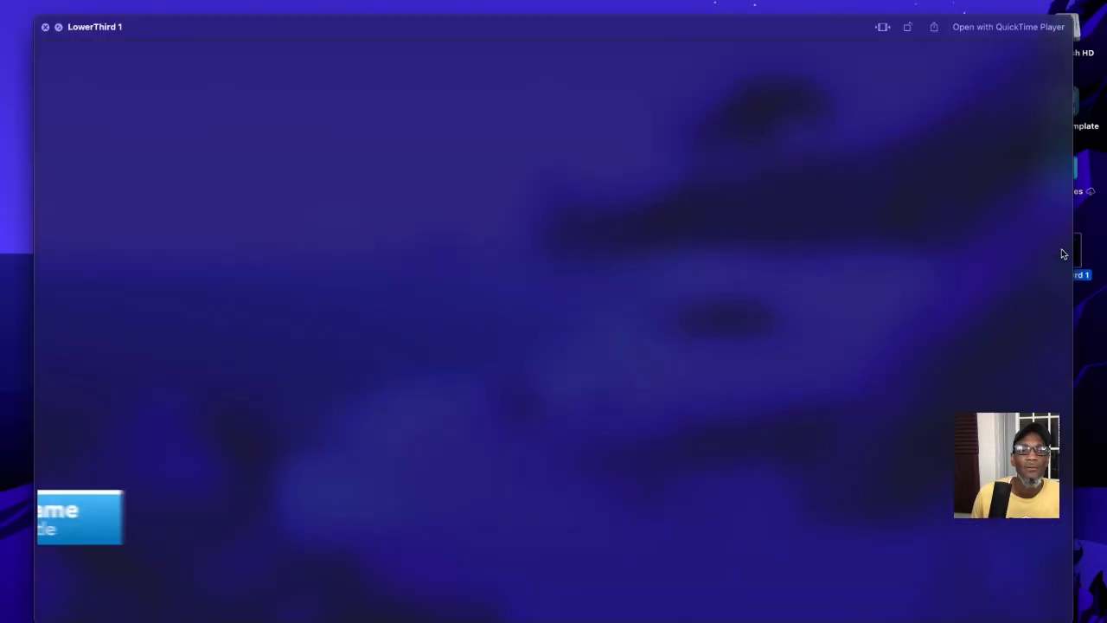